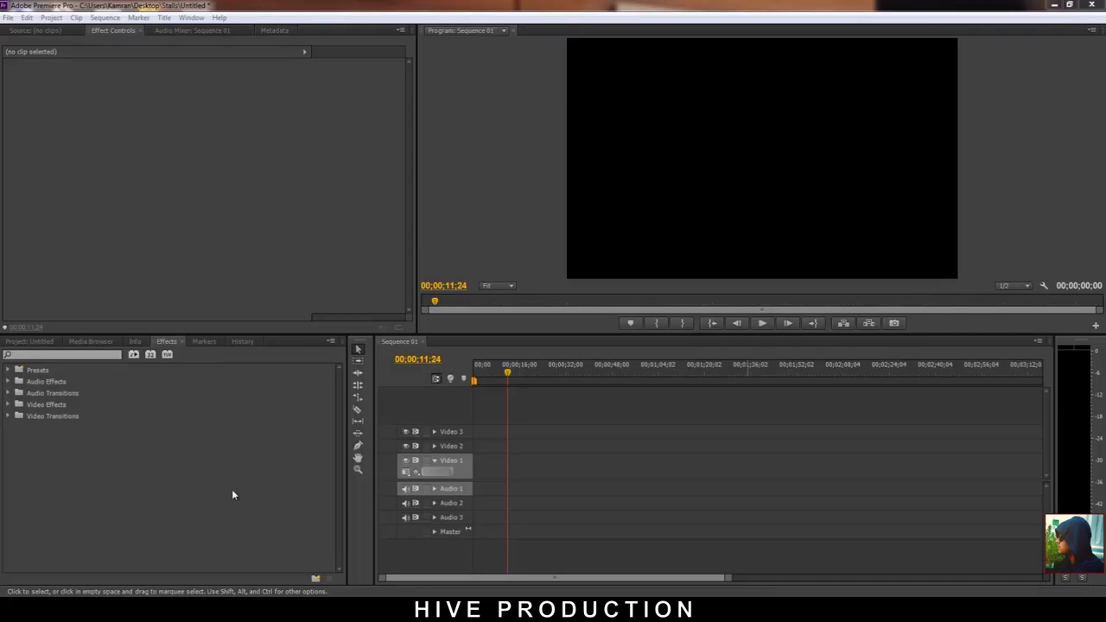
Import the News repoter green screen video from the news folder and place it at the start of Video 1
{"action": "left_click", "coordinate": [38, 344]}
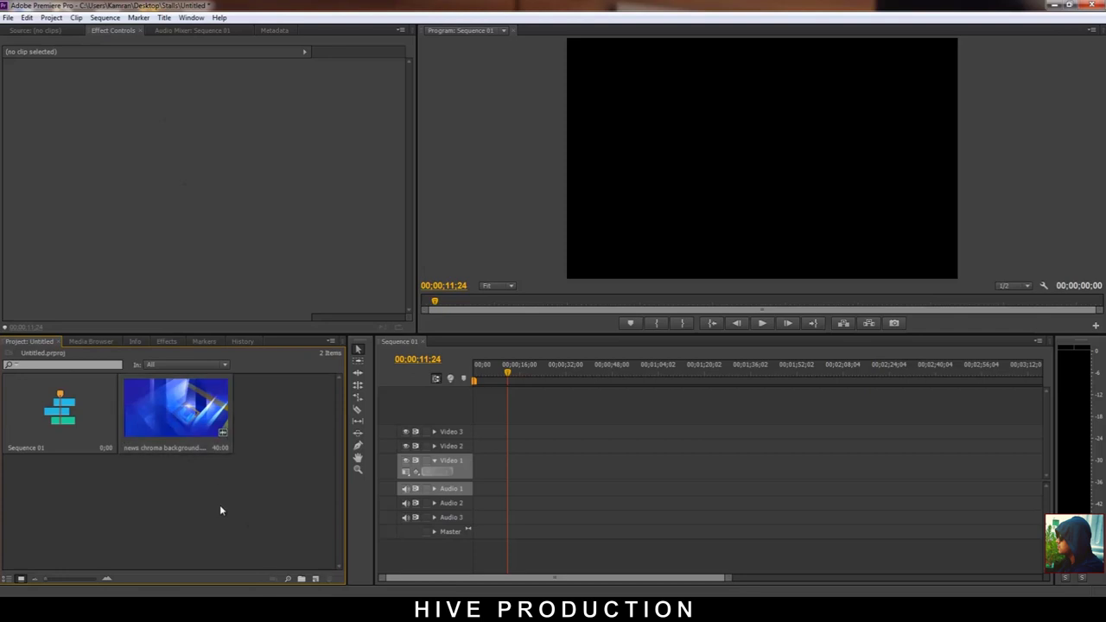
{"action": "double_click", "coordinate": [220, 511]}
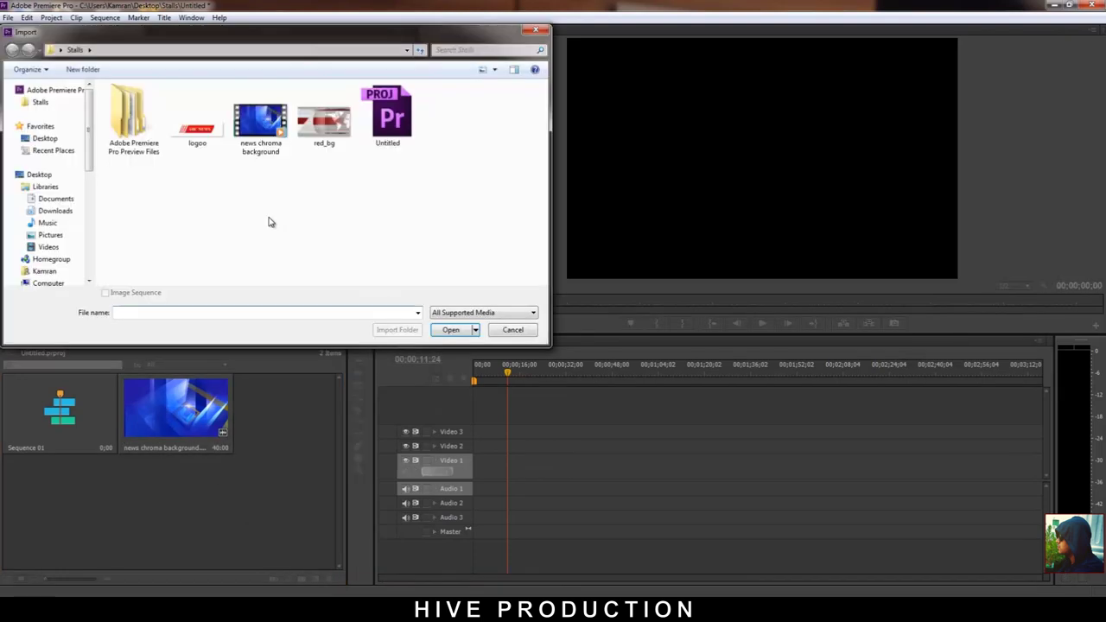
{"action": "left_click", "coordinate": [41, 175]}
{"action": "double_click", "coordinate": [291, 109]}
{"action": "double_click", "coordinate": [451, 126]}
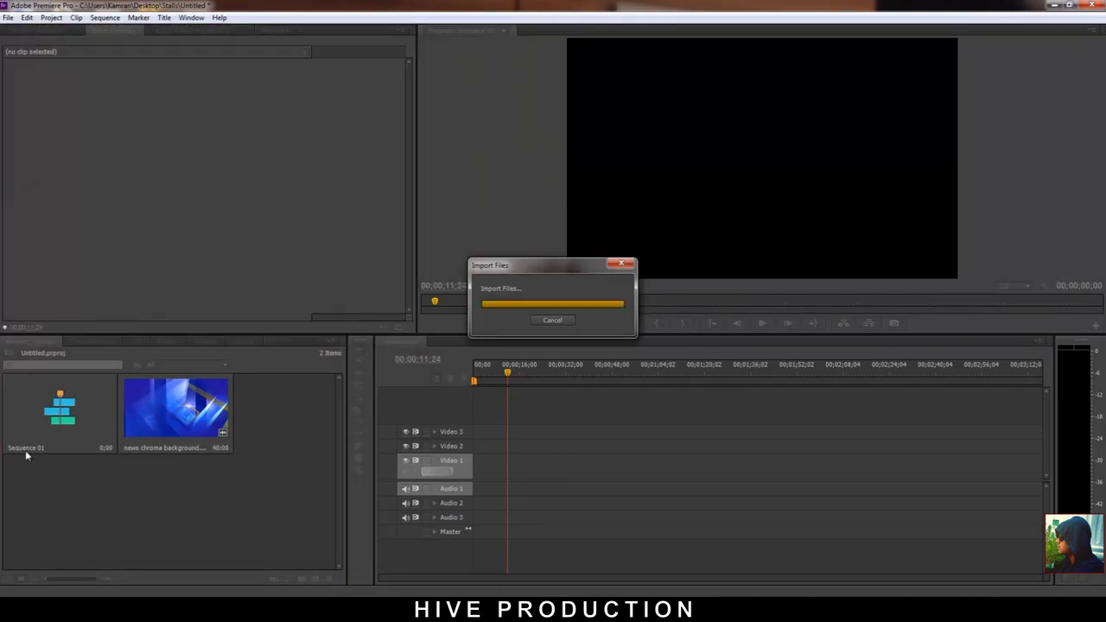
{"action": "left_click_drag", "start_coordinate": [272, 415], "coordinate": [480, 489]}
{"action": "left_click", "coordinate": [645, 323]}
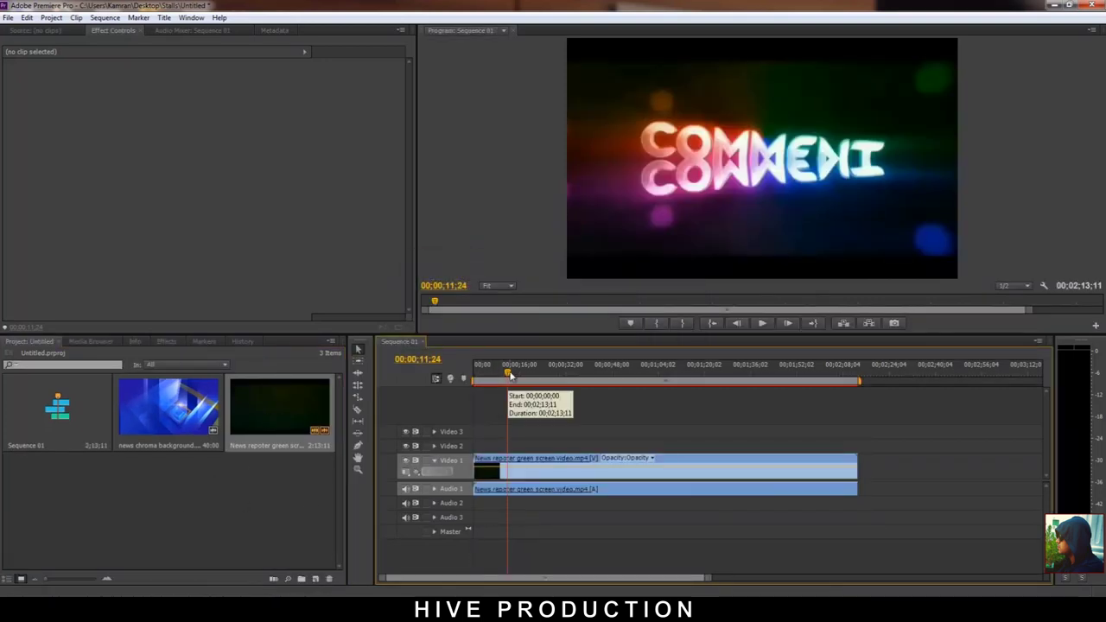
Cut the reporter clip at 00;00;16;29, delete its opening part and move the remainder to the sequence start
{"action": "left_click_drag", "start_coordinate": [510, 376], "coordinate": [524, 376]}
{"action": "left_click", "coordinate": [532, 477]}
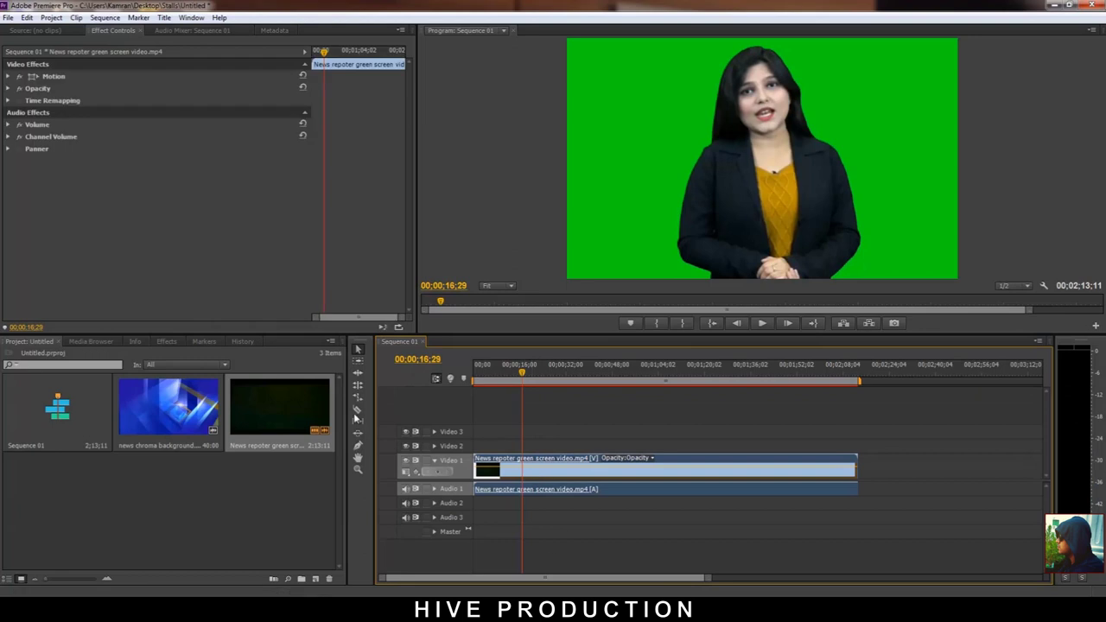
{"action": "left_click", "coordinate": [358, 411]}
{"action": "left_click", "coordinate": [522, 474]}
{"action": "left_click", "coordinate": [357, 349]}
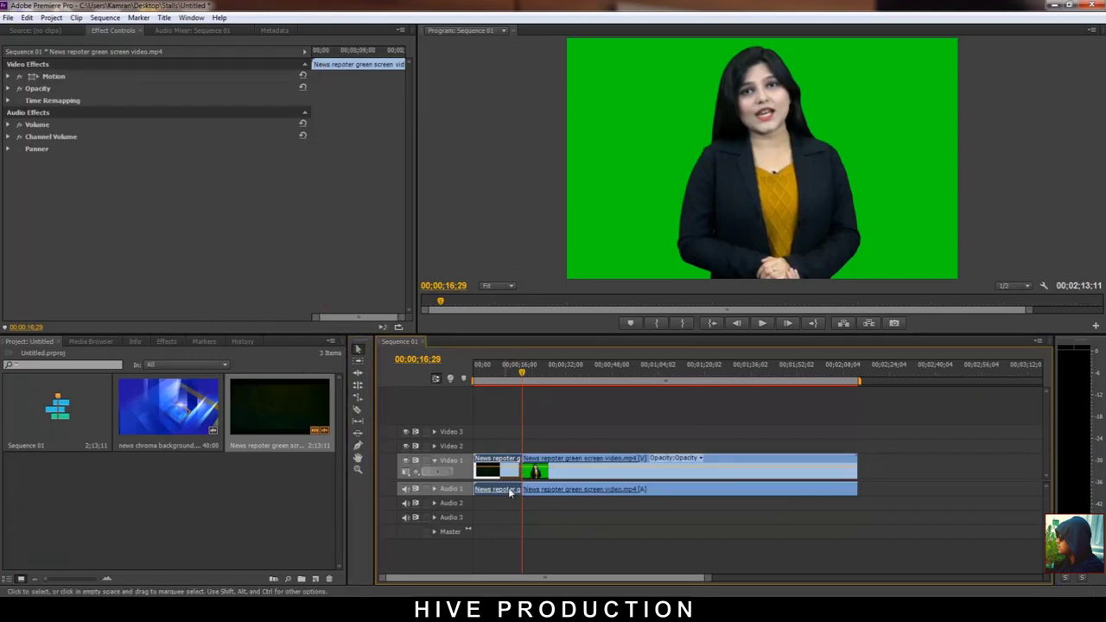
{"action": "left_click", "coordinate": [497, 467]}
{"action": "key", "text": "Delete"}
{"action": "left_click_drag", "start_coordinate": [588, 467], "coordinate": [540, 464]}
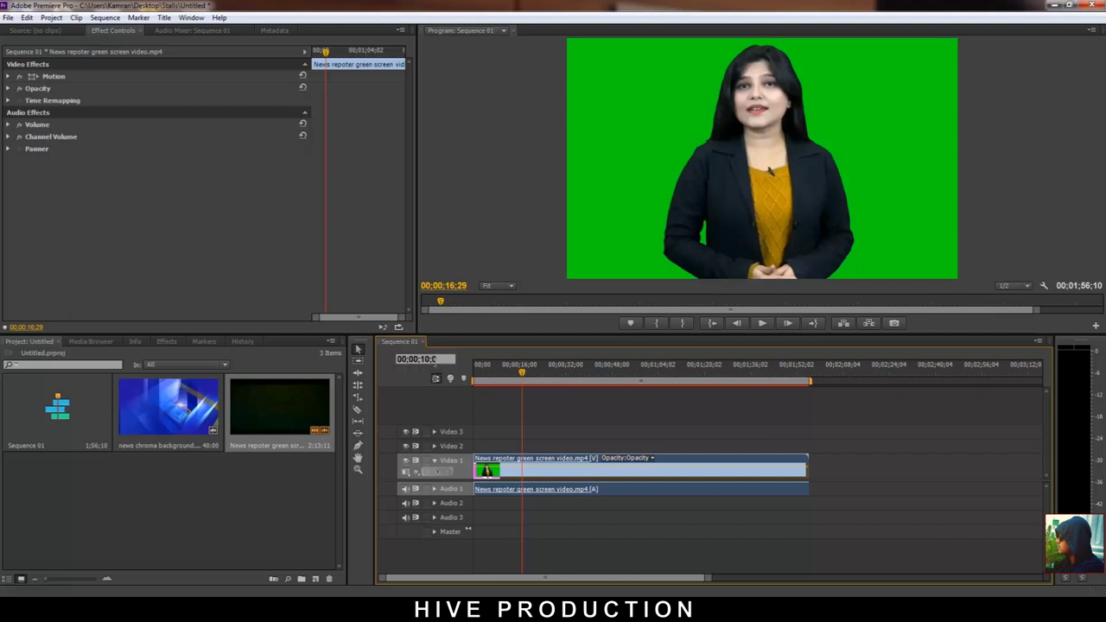
Split the reporter clip at 00;00;10;00 and delete everything after the cut
{"action": "type", "text": "0"}
{"action": "key", "text": "Return"}
{"action": "left_click", "coordinate": [357, 413]}
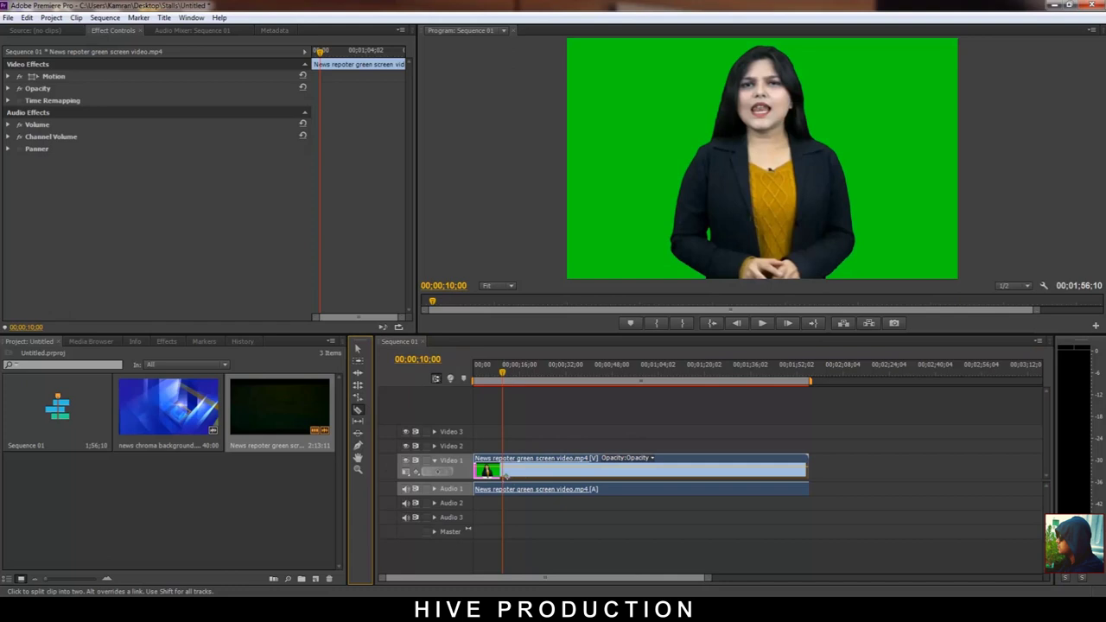
{"action": "left_click", "coordinate": [503, 473]}
{"action": "left_click", "coordinate": [357, 350]}
{"action": "left_click", "coordinate": [605, 471]}
{"action": "key", "text": "Delete"}
{"action": "key", "text": "="}
{"action": "key", "text": "="}
{"action": "key", "text": "="}
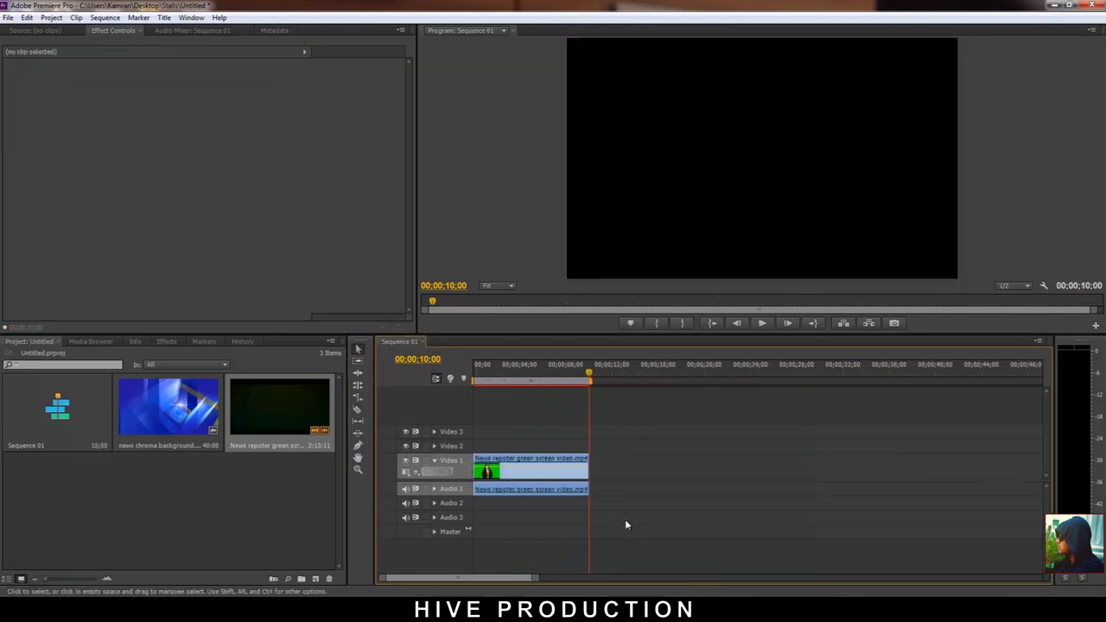
Apply Chroma Key to the reporter clip, sampling its green background, with similarity 100%, blend 1% and threshold 15%
{"action": "left_click_drag", "start_coordinate": [485, 373], "coordinate": [521, 372]}
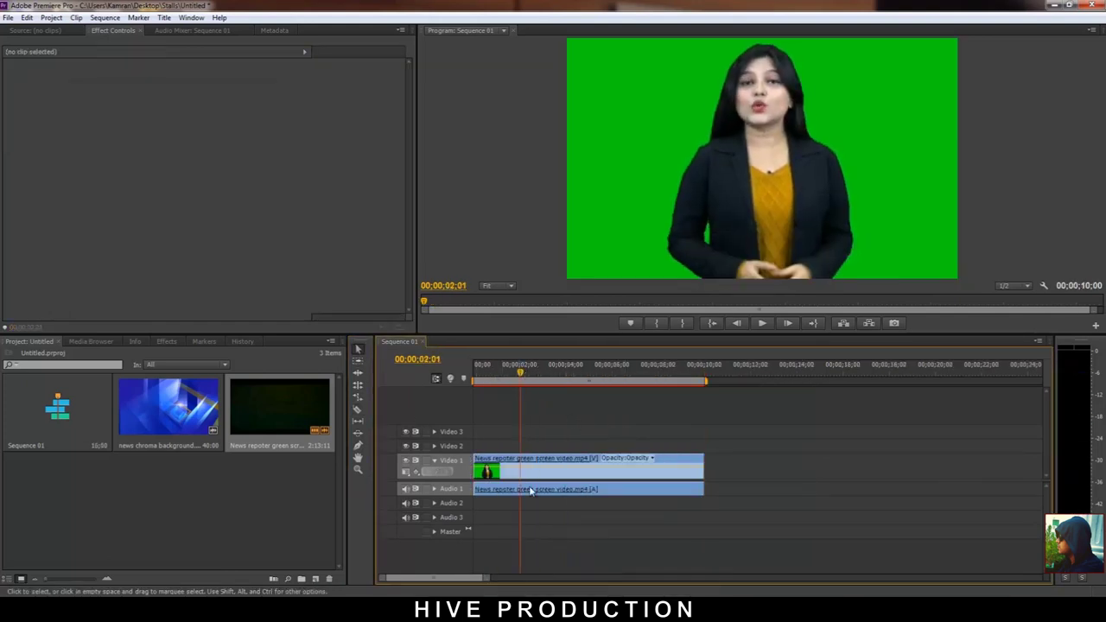
{"action": "left_click", "coordinate": [508, 471]}
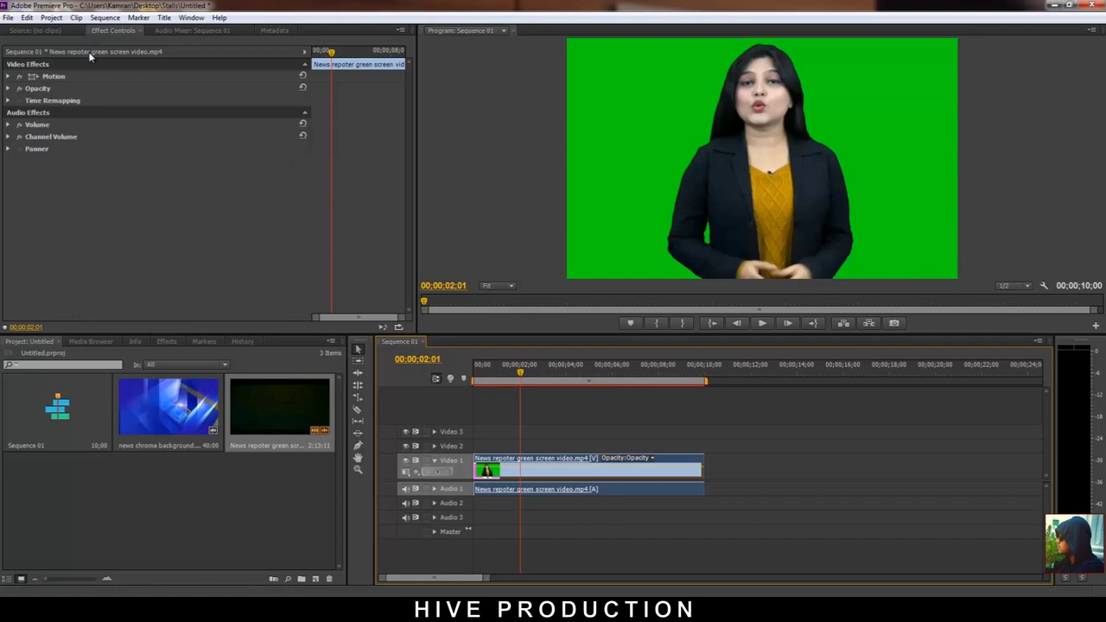
{"action": "left_click", "coordinate": [167, 342]}
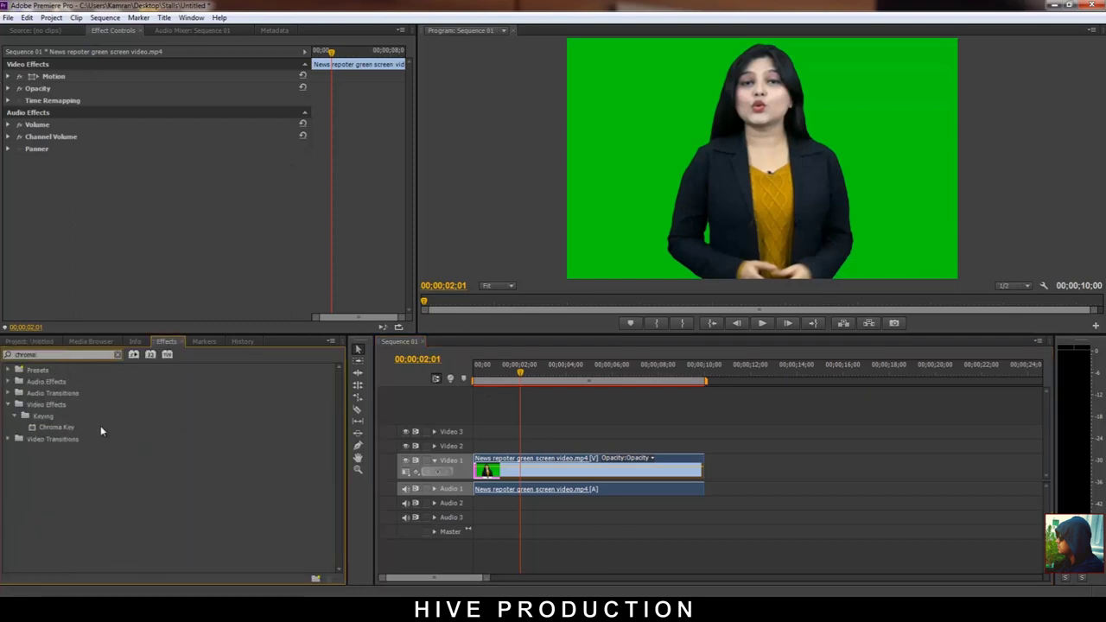
{"action": "left_click_drag", "start_coordinate": [100, 428], "coordinate": [562, 469]}
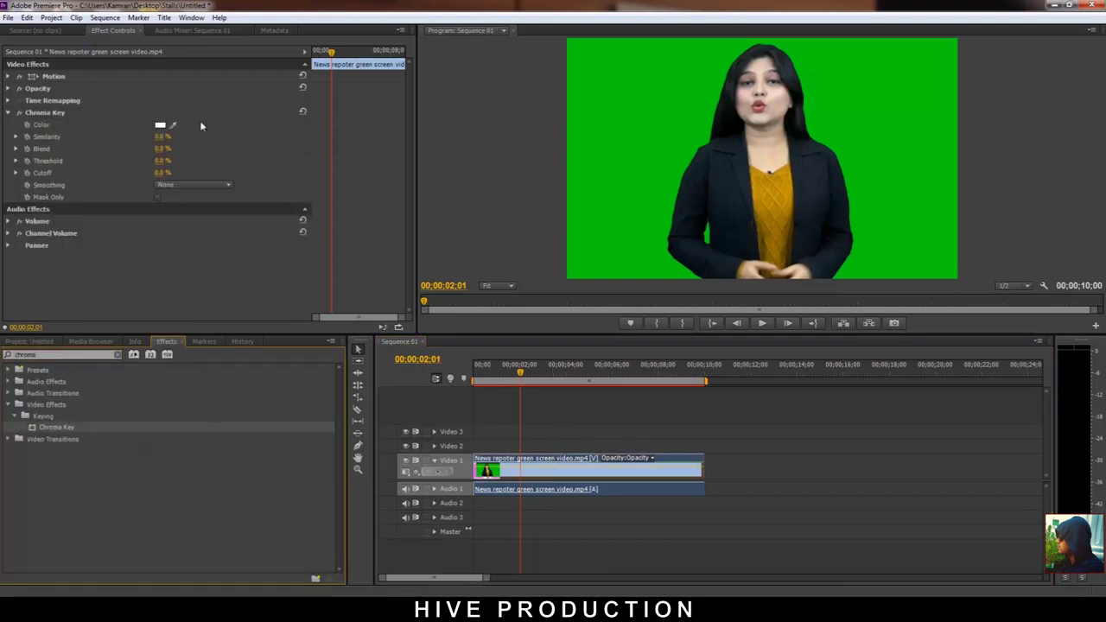
{"action": "left_click", "coordinate": [174, 125]}
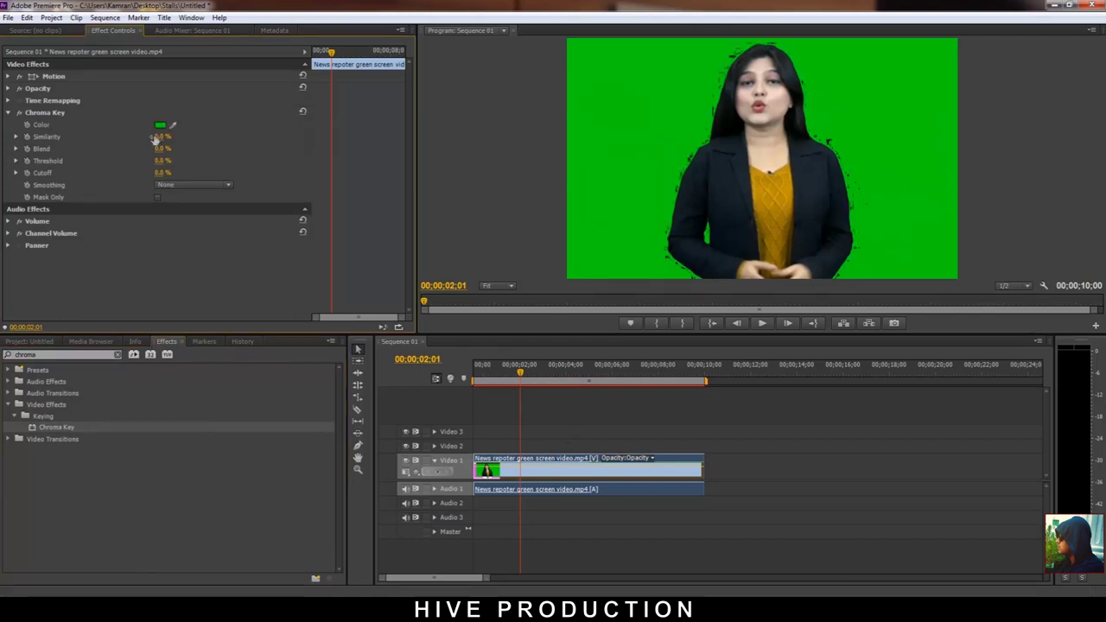
{"action": "left_click_drag", "start_coordinate": [155, 140], "coordinate": [194, 143]}
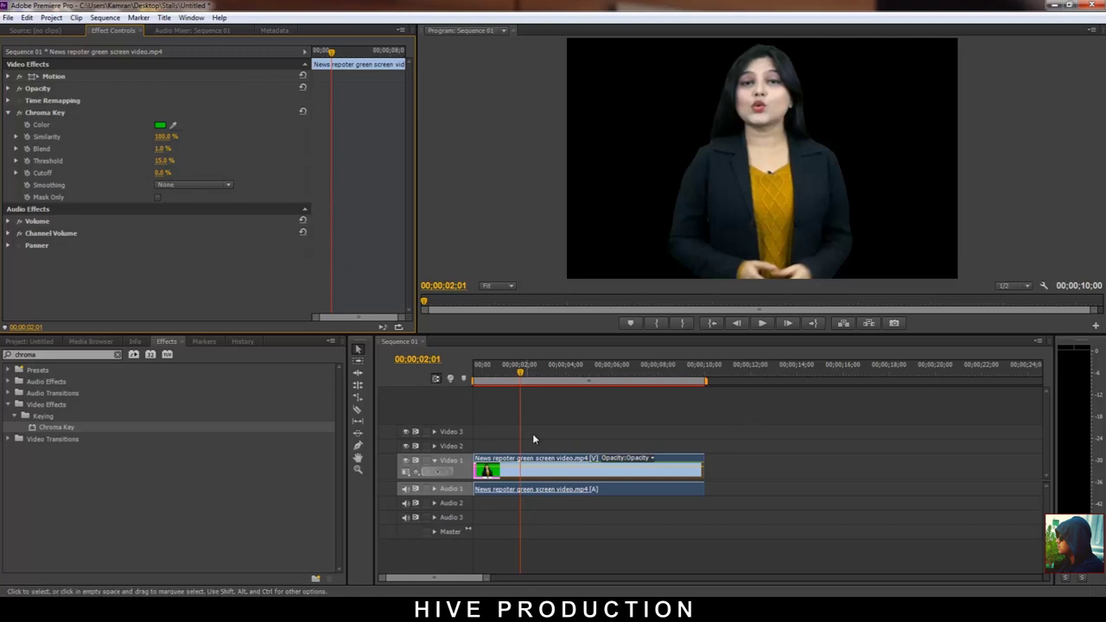
Set the reporter clip's scale to 88 and its position to 334, 404
{"action": "left_click", "coordinate": [8, 76]}
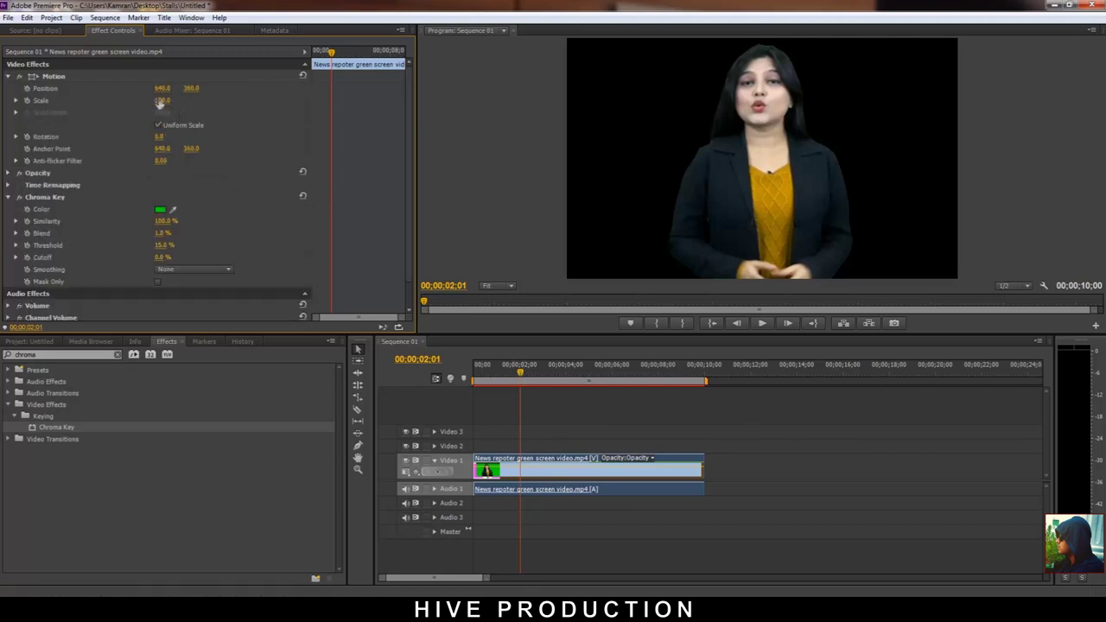
{"action": "left_click_drag", "start_coordinate": [161, 101], "coordinate": [225, 103]}
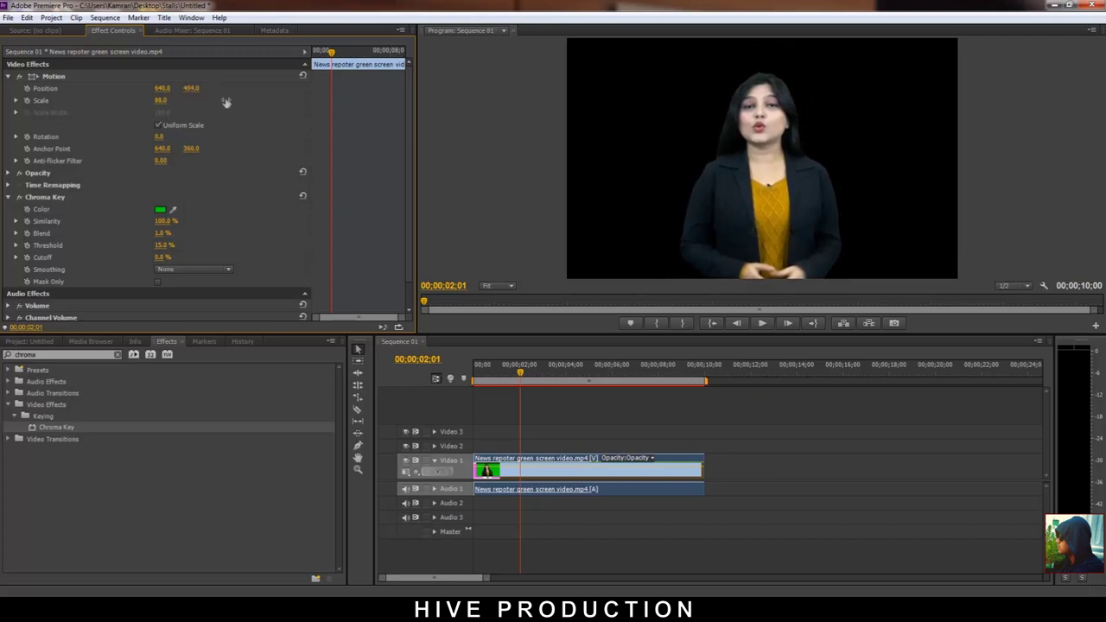
{"action": "left_click_drag", "start_coordinate": [162, 89], "coordinate": [136, 92]}
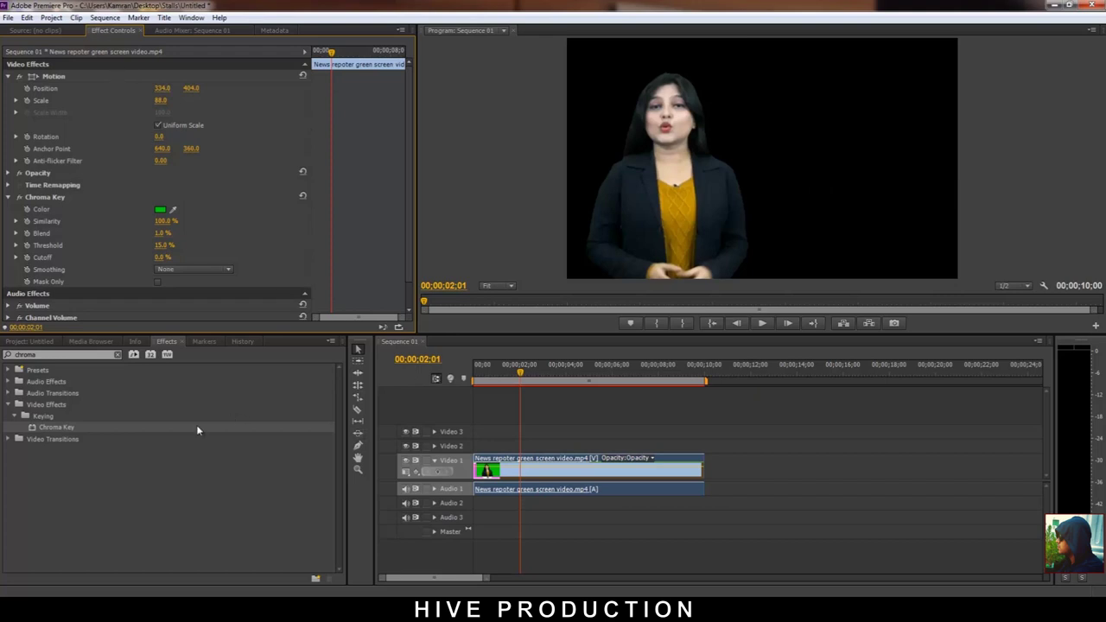
Import the red_bg image from the Stalls folder into the project
{"action": "left_click", "coordinate": [39, 344]}
{"action": "double_click", "coordinate": [192, 499]}
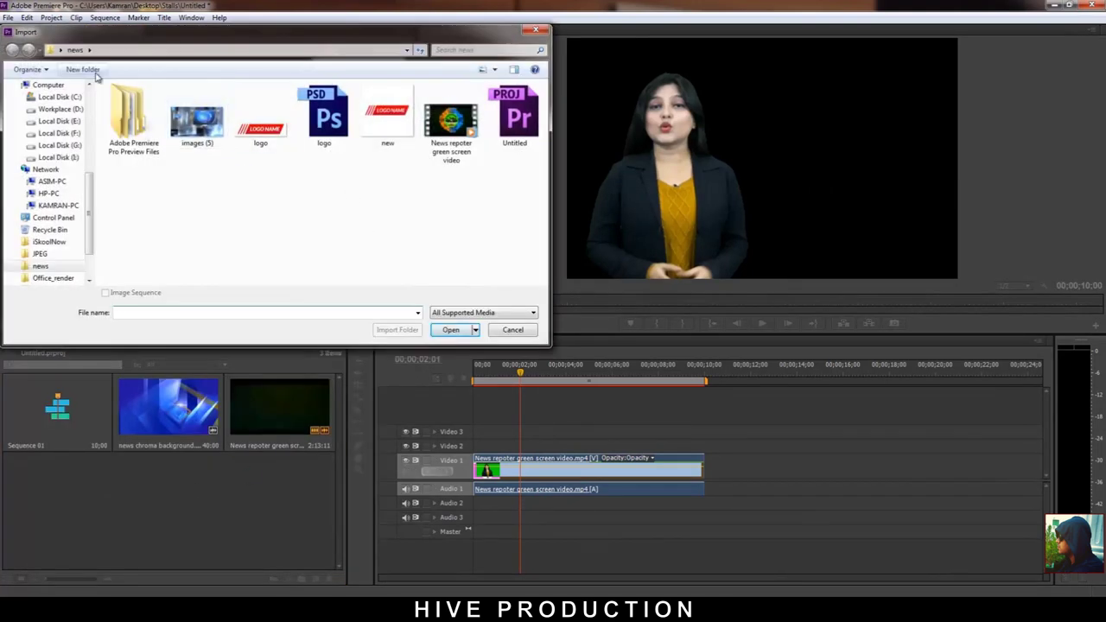
{"action": "left_click", "coordinate": [88, 99]}
{"action": "left_click", "coordinate": [50, 88]}
{"action": "left_click", "coordinate": [321, 129]}
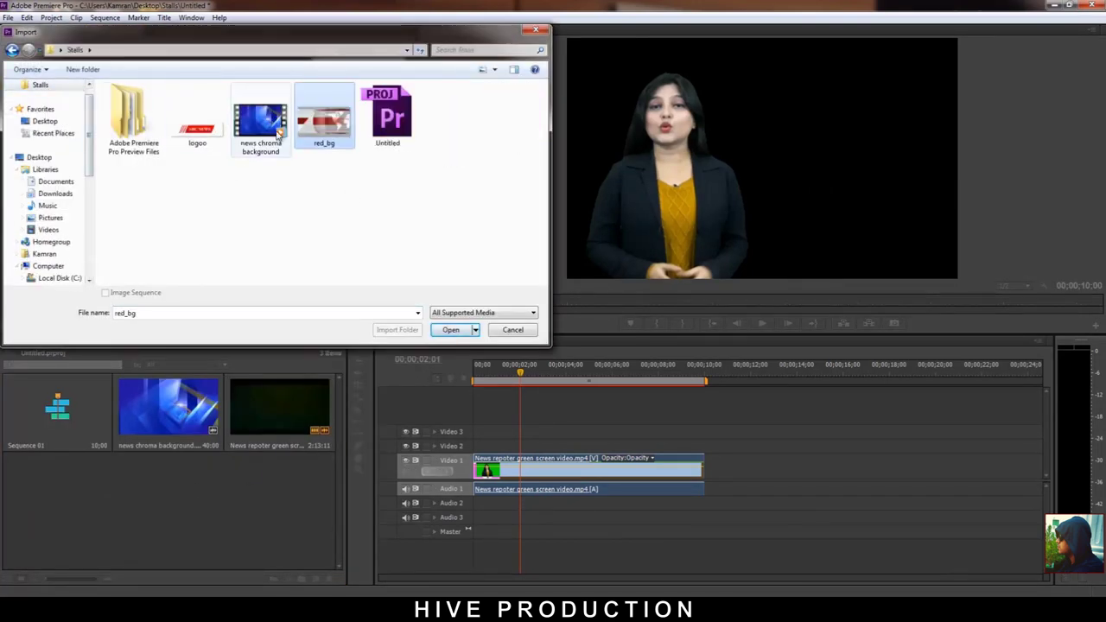
{"action": "double_click", "coordinate": [323, 138]}
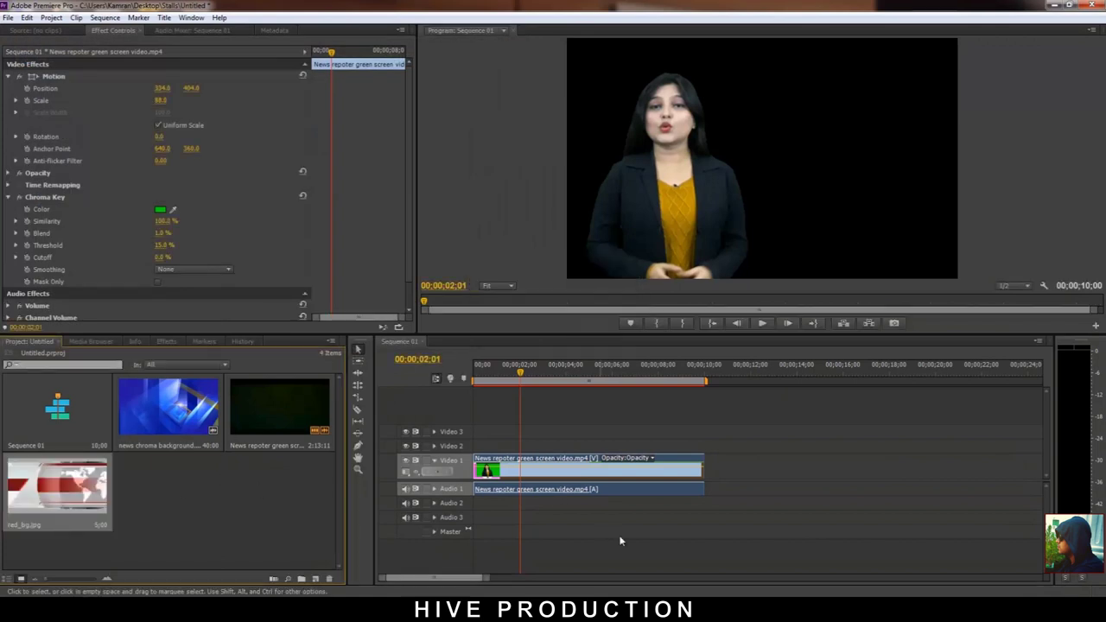
Unlink the reporter clip's video from its audio and move the video up to Video 2
{"action": "left_click", "coordinate": [616, 513]}
{"action": "right_click", "coordinate": [539, 471]}
{"action": "left_click", "coordinate": [605, 133]}
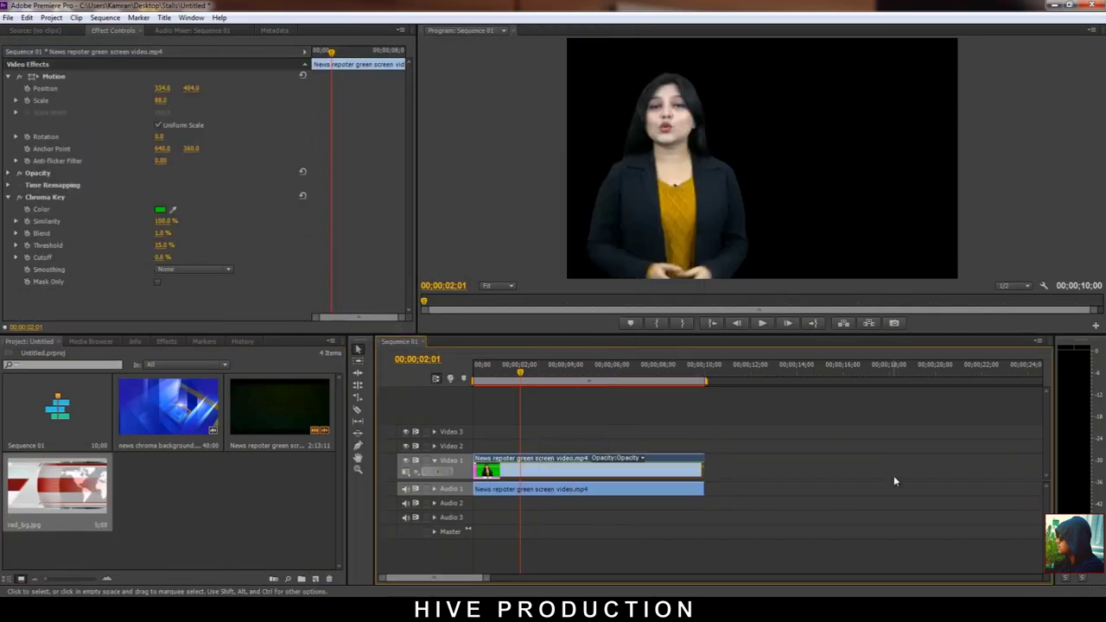
{"action": "left_click", "coordinate": [894, 479]}
{"action": "left_click_drag", "start_coordinate": [541, 465], "coordinate": [540, 448]}
Place red_bg.jpg on Video 1 under the full length of the reporter clip and set its scale to 173
{"action": "left_click_drag", "start_coordinate": [57, 485], "coordinate": [706, 468]}
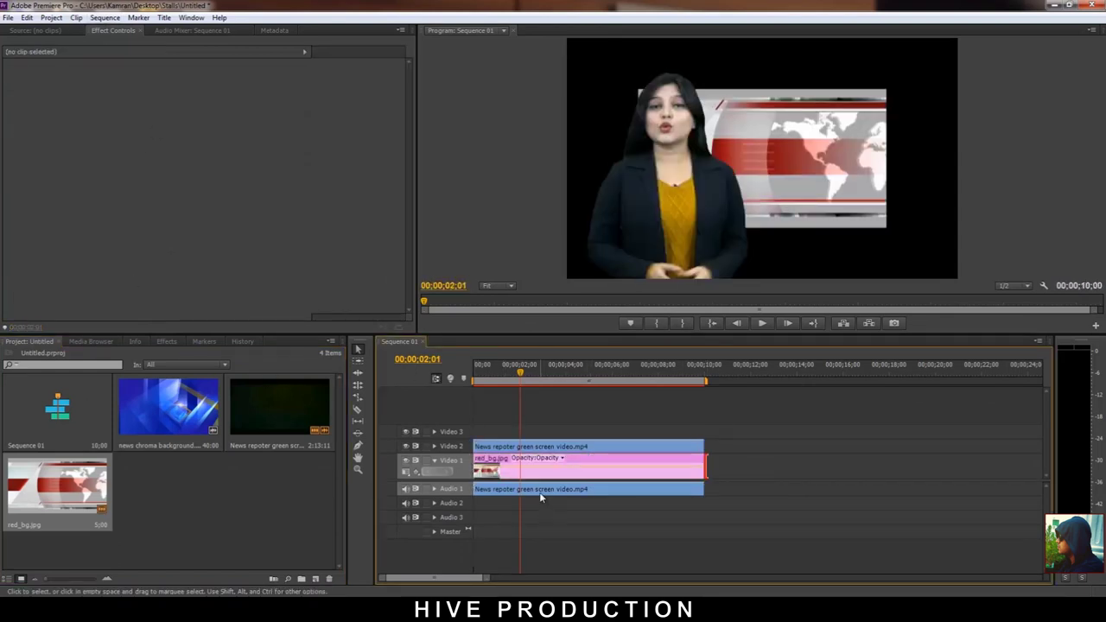
{"action": "left_click", "coordinate": [538, 469]}
{"action": "left_click", "coordinate": [8, 77]}
{"action": "left_click_drag", "start_coordinate": [163, 100], "coordinate": [214, 113]}
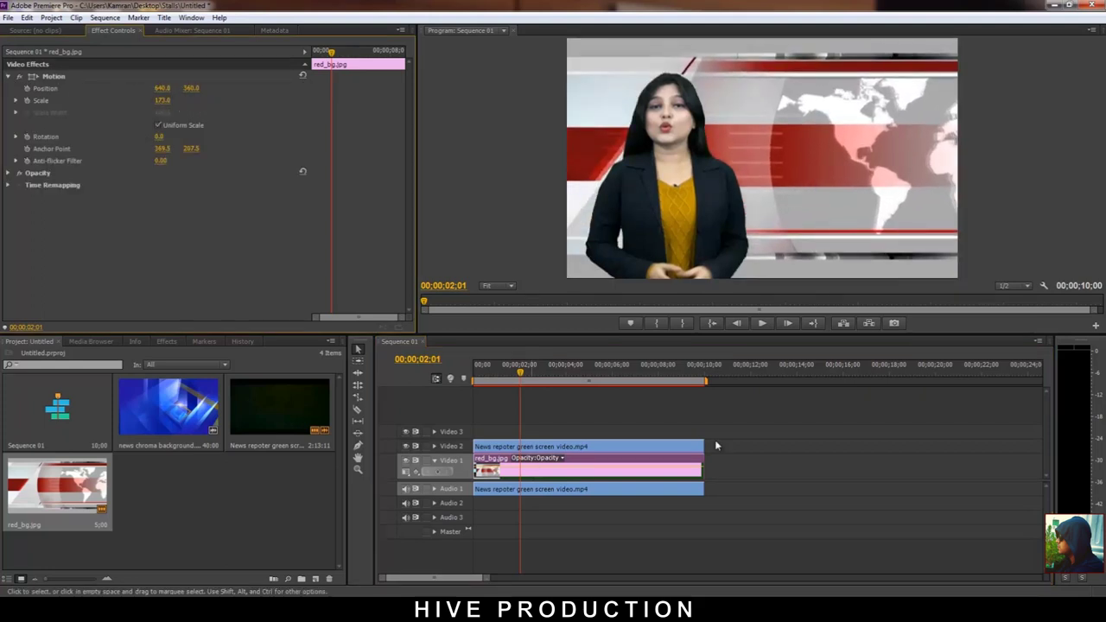
Set the reporter clip's scale to 99 and position to 336, 367, and its Chroma Key blend to 10% and threshold to 11%
{"action": "left_click", "coordinate": [517, 447]}
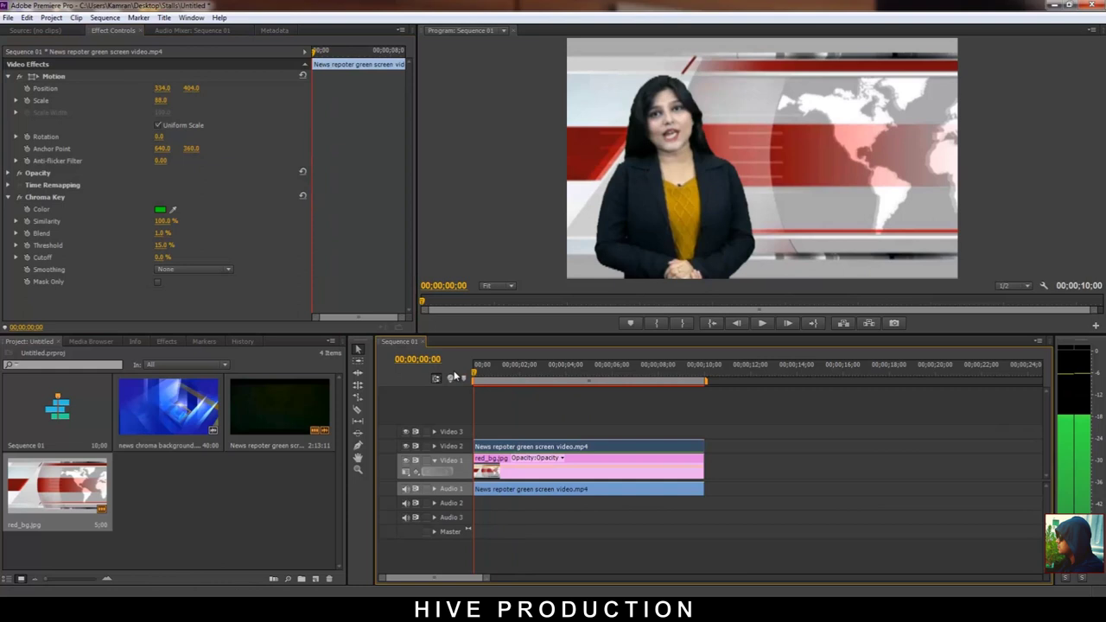
{"action": "left_click", "coordinate": [163, 101]}
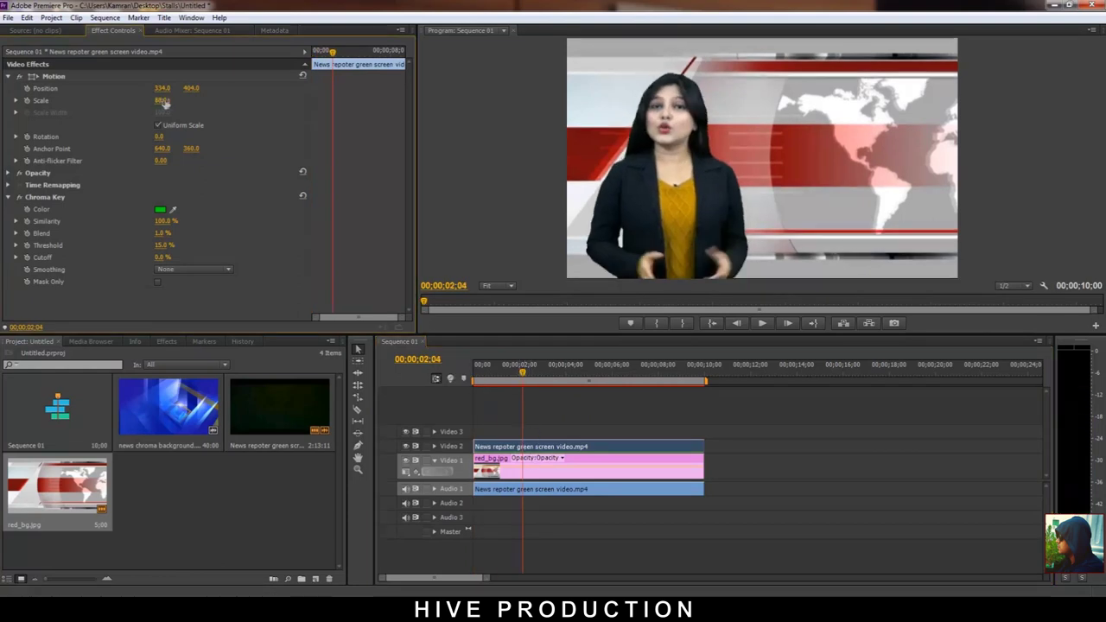
{"action": "mouse_move", "coordinate": [176, 105]}
{"action": "left_mouse_down"}
{"action": "mouse_move", "coordinate": [168, 92]}
{"action": "mouse_move", "coordinate": [225, 93]}
{"action": "mouse_move", "coordinate": [154, 91]}
{"action": "mouse_move", "coordinate": [192, 110]}
{"action": "left_mouse_up"}
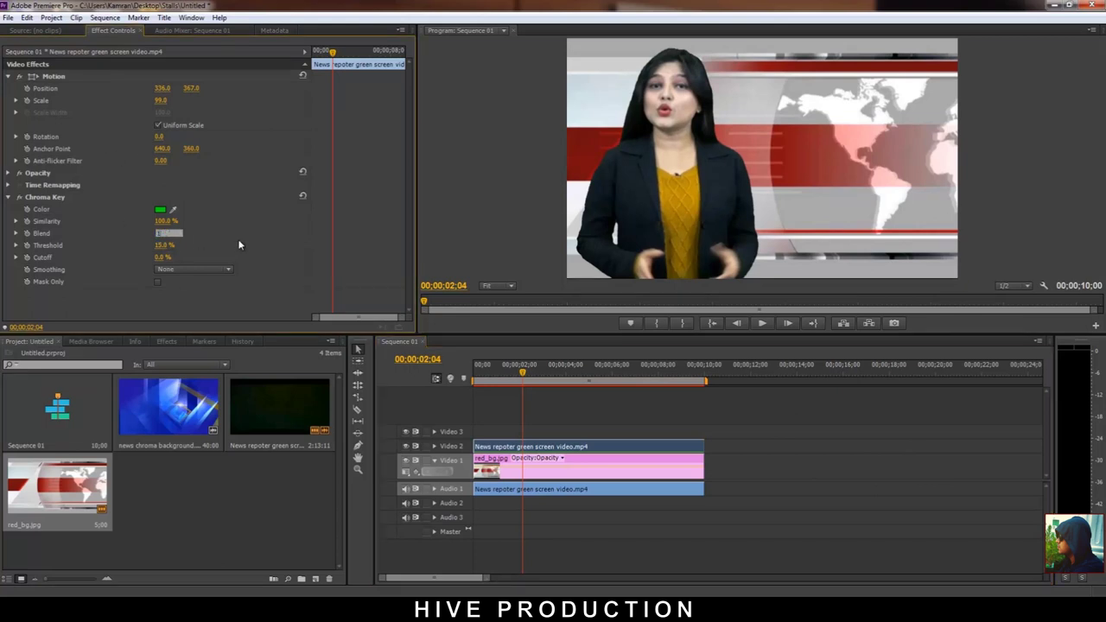
{"action": "mouse_move", "coordinate": [163, 252]}
{"action": "left_mouse_down"}
{"action": "mouse_move", "coordinate": [196, 251]}
{"action": "mouse_move", "coordinate": [165, 253]}
{"action": "left_mouse_up"}
{"action": "left_click_drag", "start_coordinate": [522, 374], "coordinate": [476, 383]}
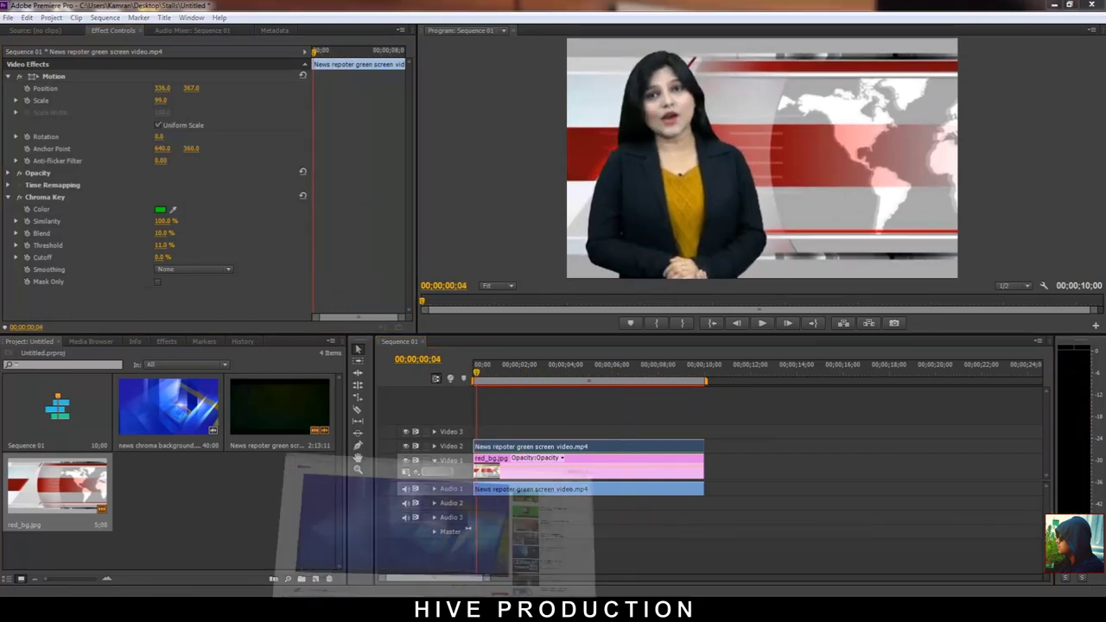
Switch to the browser, search Google Images for "lcd png" and look through the pictures for a screen graphic
{"action": "key", "text": "alt+Tab"}
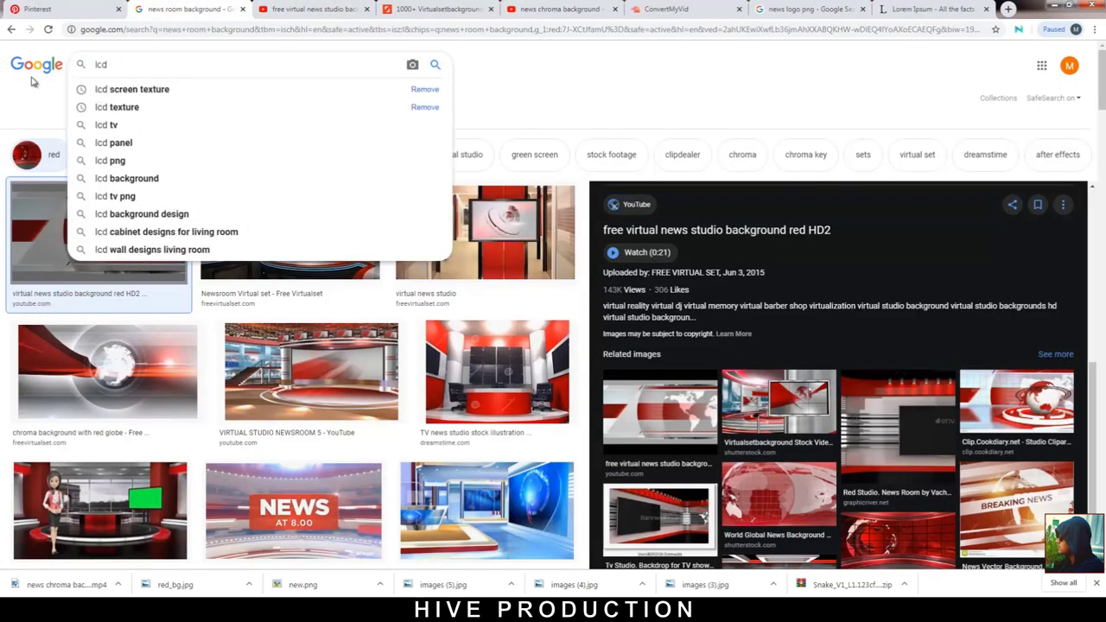
{"action": "type", "text": "on"}
{"action": "key", "text": "BackSpace"}
{"action": "key", "text": "BackSpace"}
{"action": "key", "text": "BackSpace"}
{"action": "type", "text": "png"}
{"action": "key", "text": "Return"}
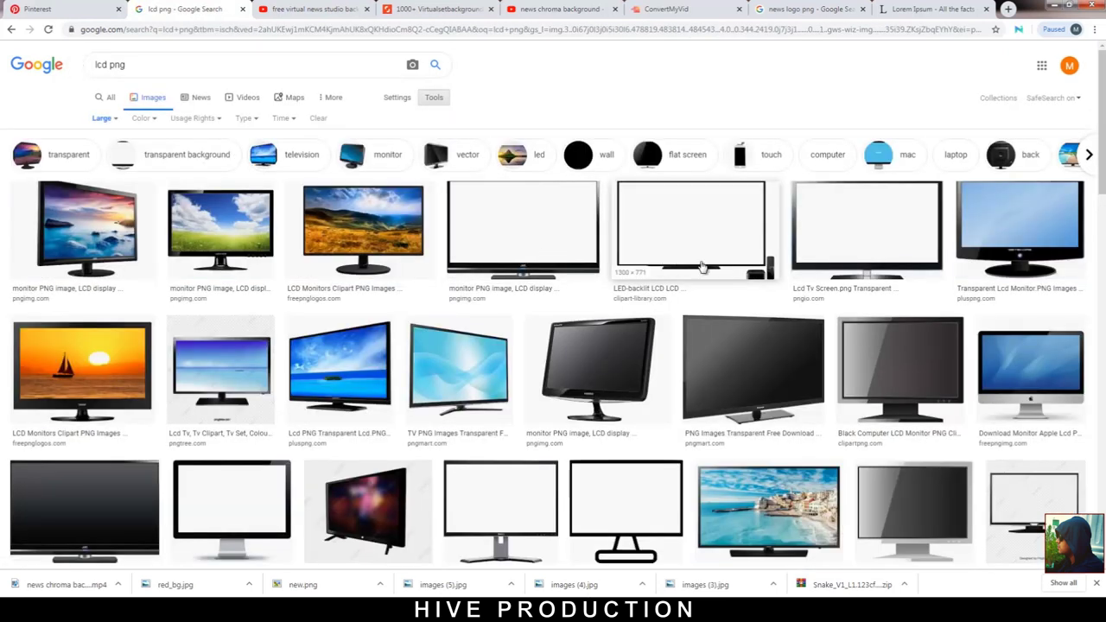
{"action": "scroll", "coordinate": [494, 401], "scroll_direction": "down", "scroll_amount": 4}
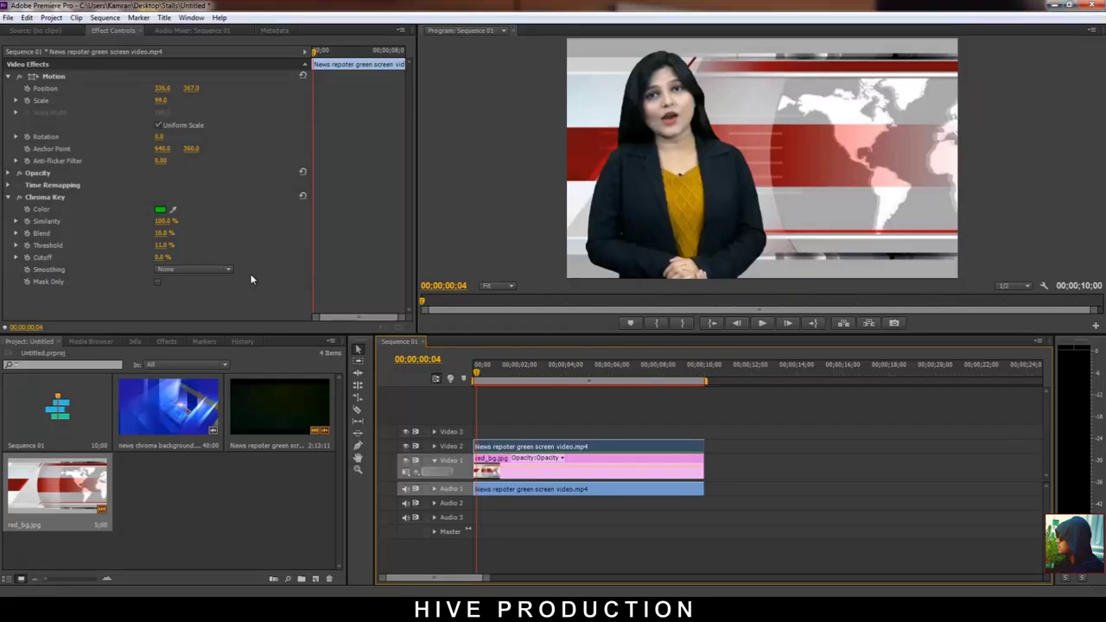
In Premiere Pro, create a title named lcd and draw a filled rectangle about 530 by 340 beside the reporter, over the world map
{"action": "left_click", "coordinate": [6, 17]}
{"action": "mouse_move", "coordinate": [34, 28]}
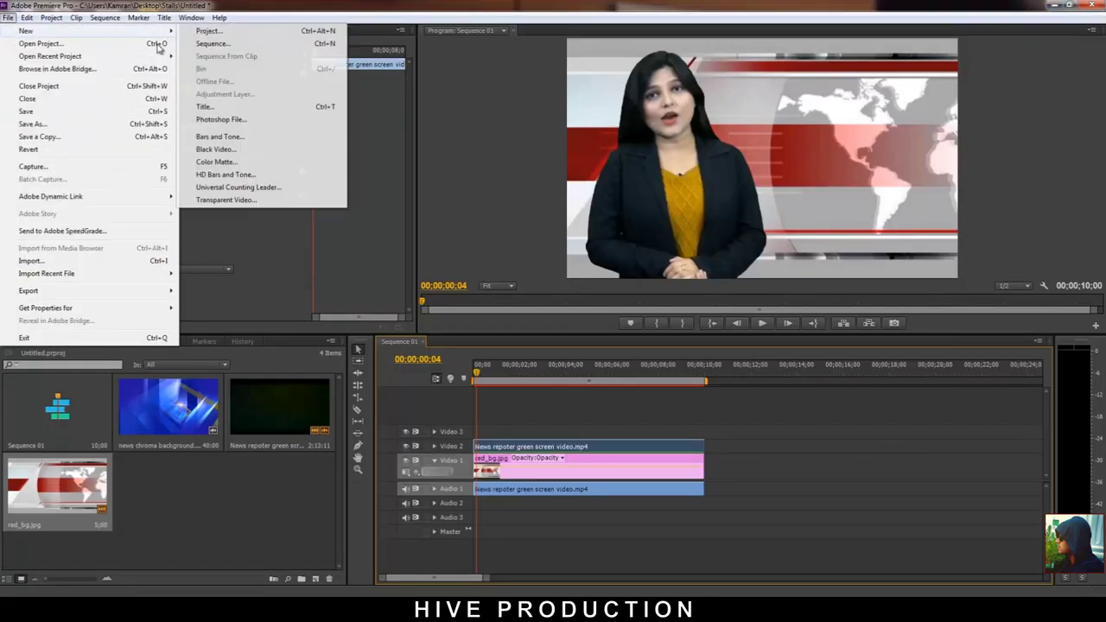
{"action": "left_click", "coordinate": [208, 106]}
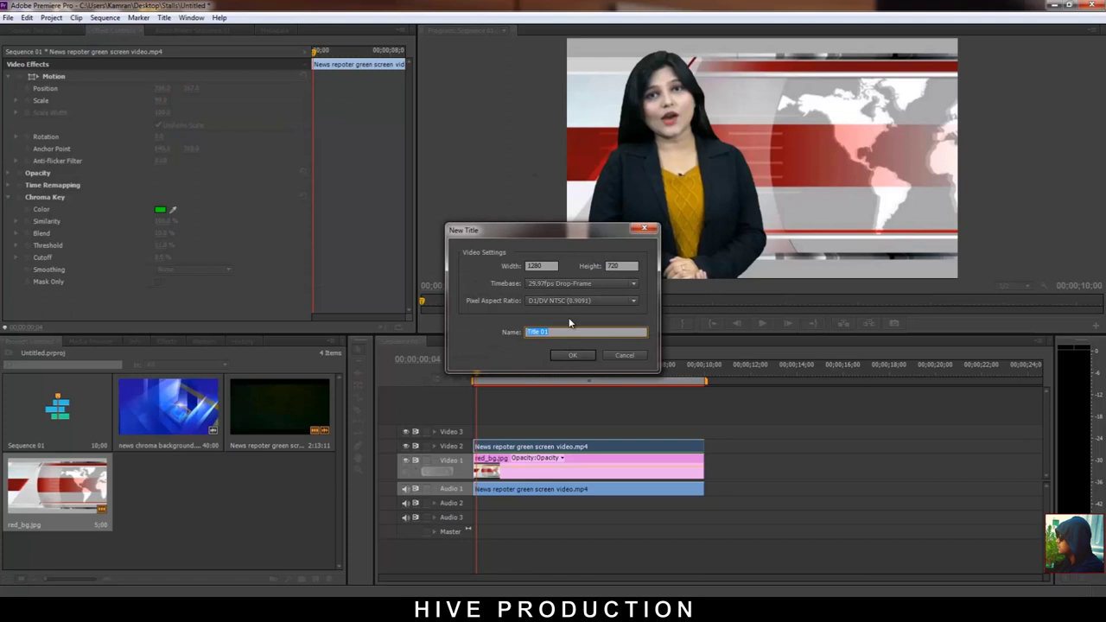
{"action": "type", "text": "lcd"}
{"action": "key", "text": "Return"}
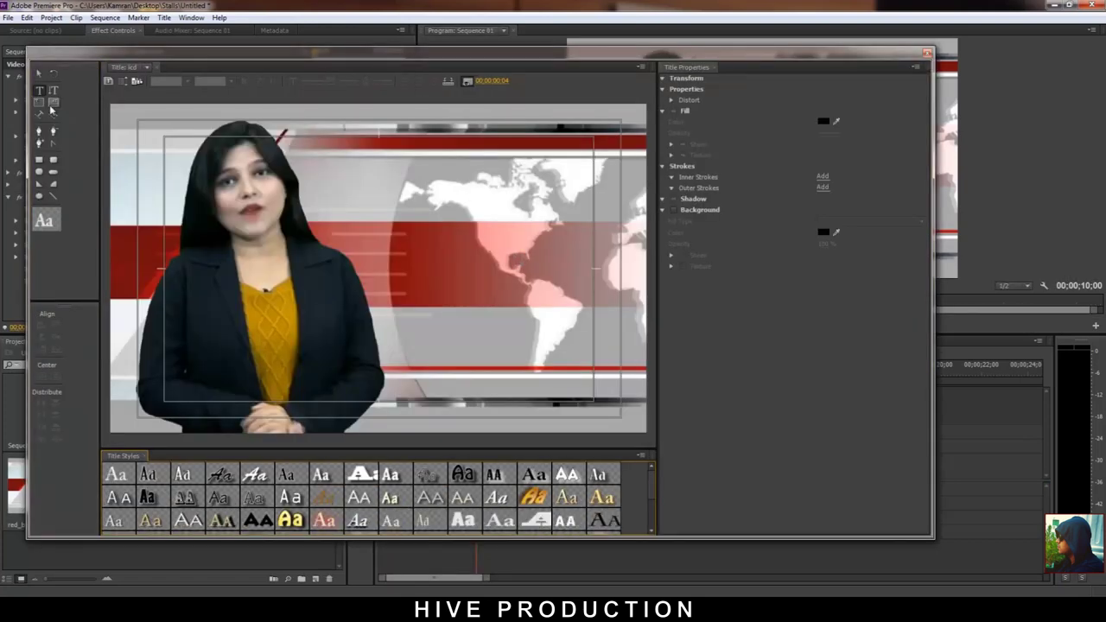
{"action": "mouse_move", "coordinate": [369, 161]}
{"action": "left_mouse_down"}
{"action": "mouse_move", "coordinate": [412, 204]}
{"action": "mouse_move", "coordinate": [616, 319]}
{"action": "left_mouse_up"}
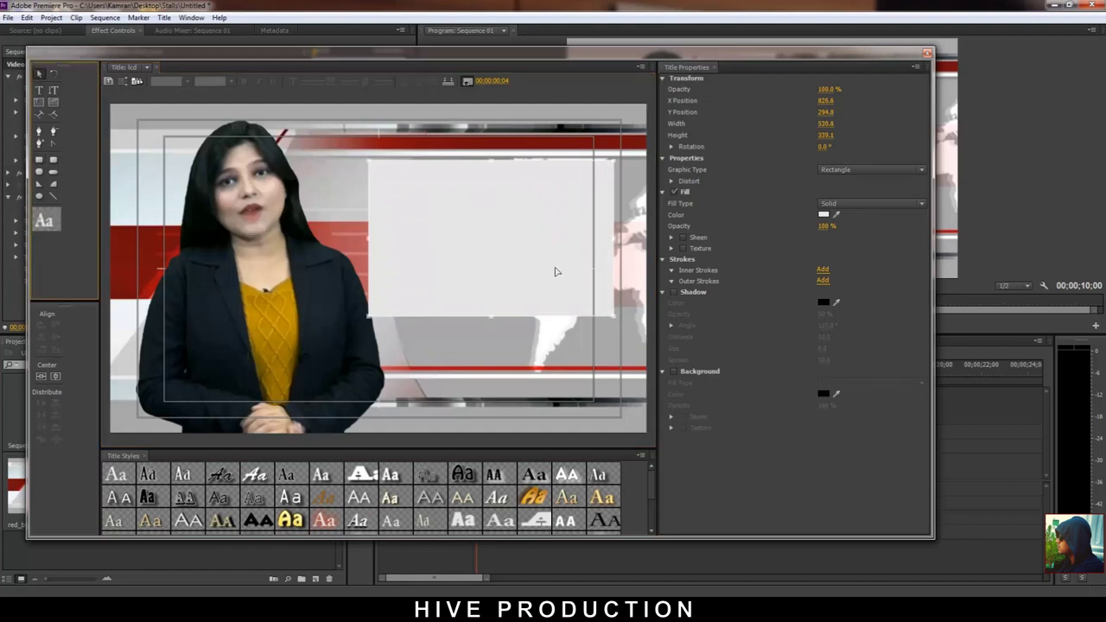
Turn on the shadow for the lcd title's rectangle and move it to about 850, 270
{"action": "left_click_drag", "start_coordinate": [510, 247], "coordinate": [512, 244]}
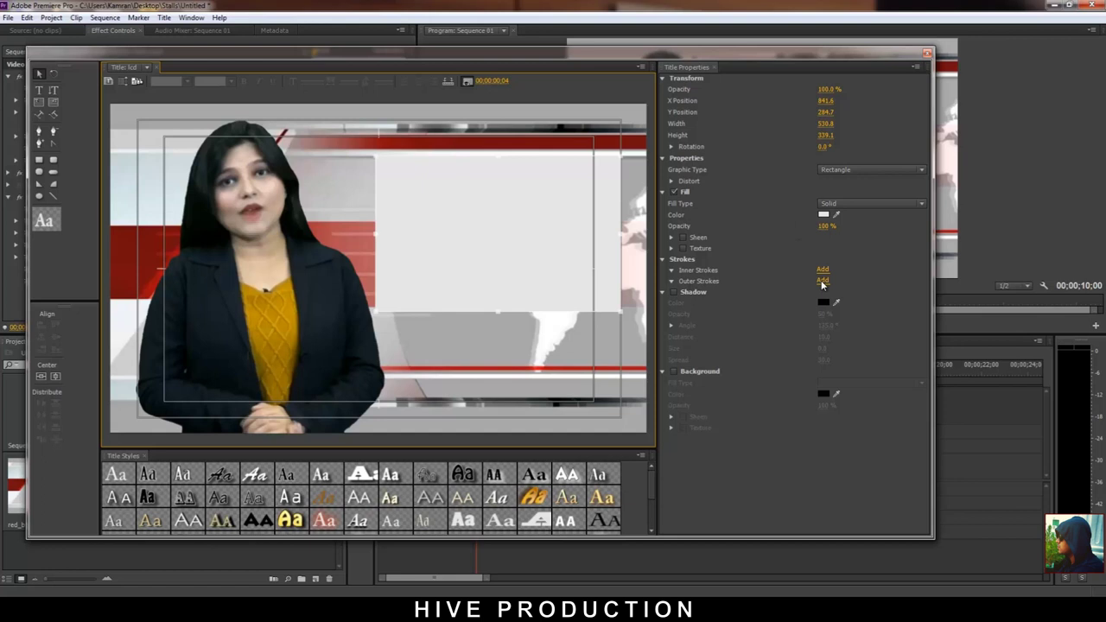
{"action": "left_click", "coordinate": [673, 293]}
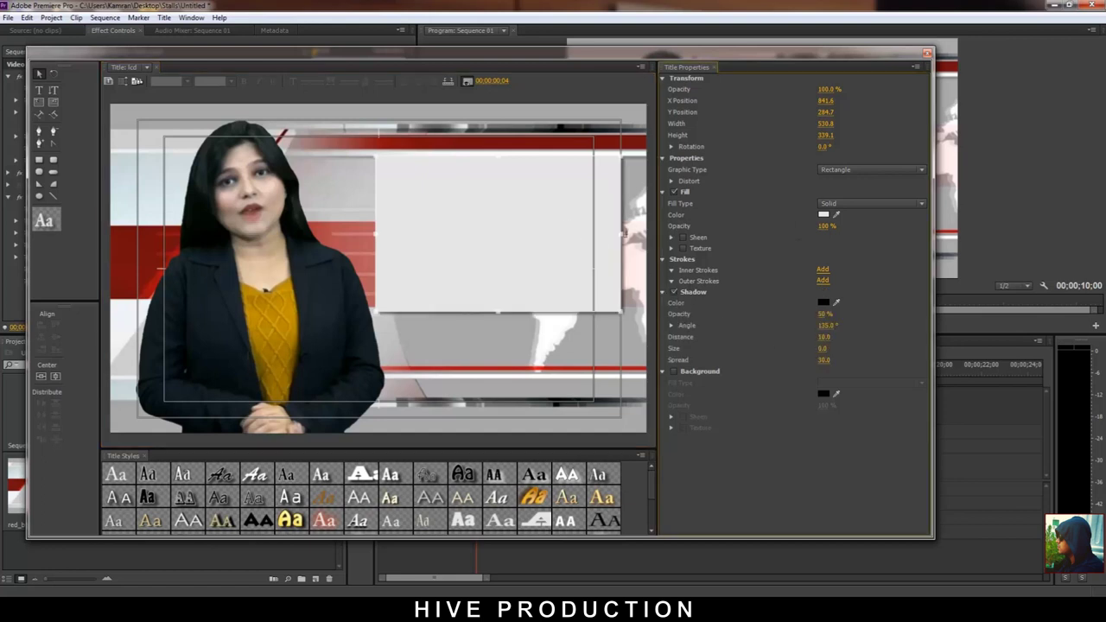
{"action": "left_click_drag", "start_coordinate": [514, 240], "coordinate": [516, 235]}
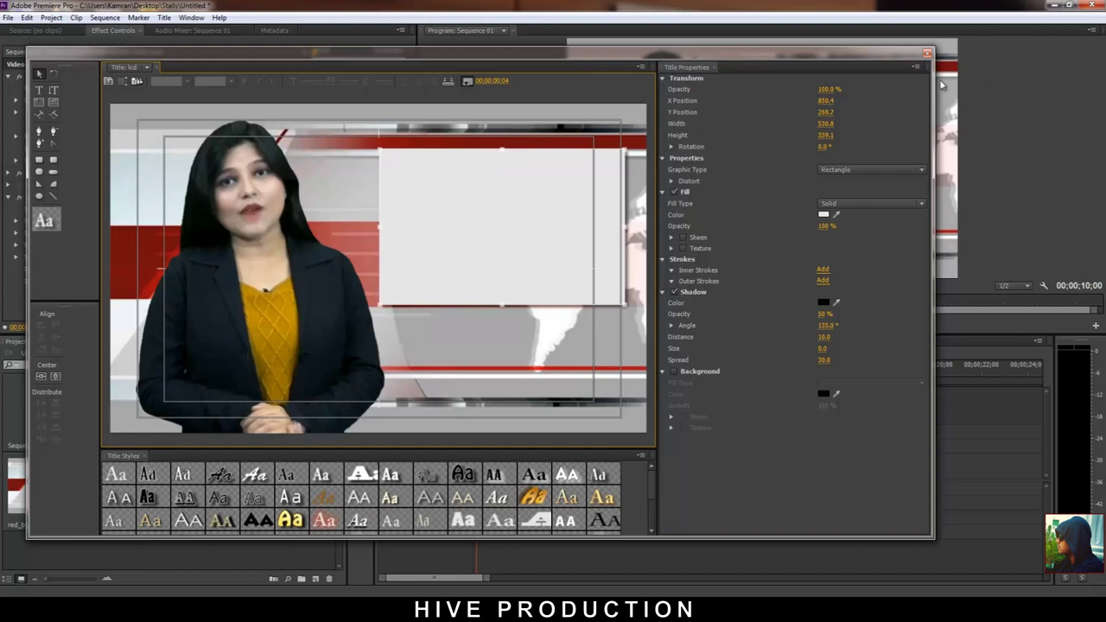
Close the title, place lcd on Video 3 and extend it to the full length of the reporter clip
{"action": "left_click", "coordinate": [927, 53]}
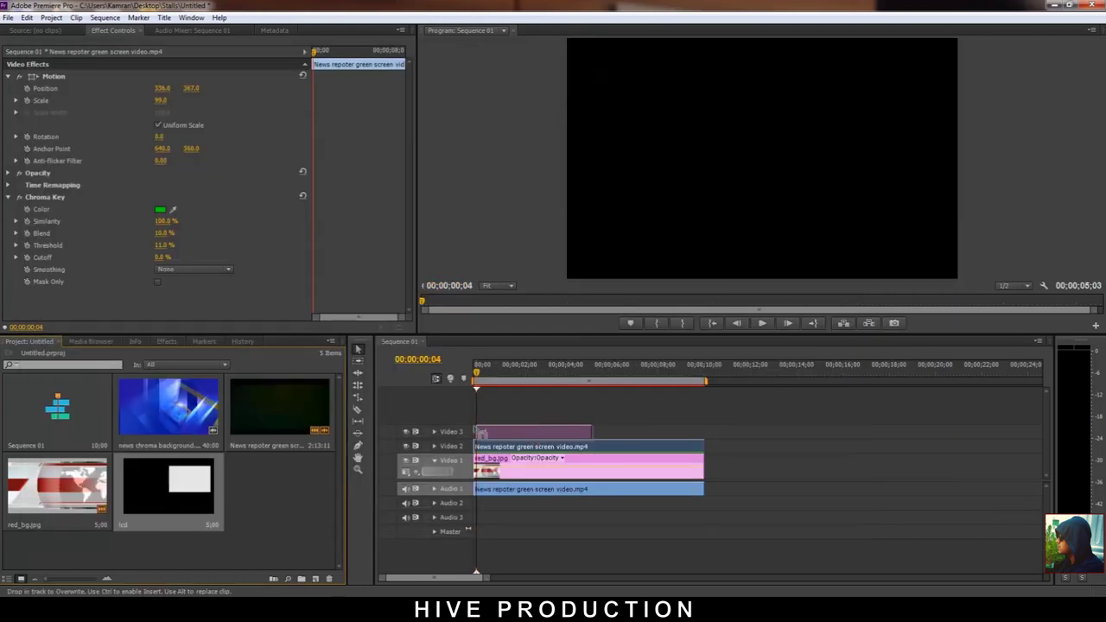
{"action": "left_click_drag", "start_coordinate": [588, 432], "coordinate": [705, 432]}
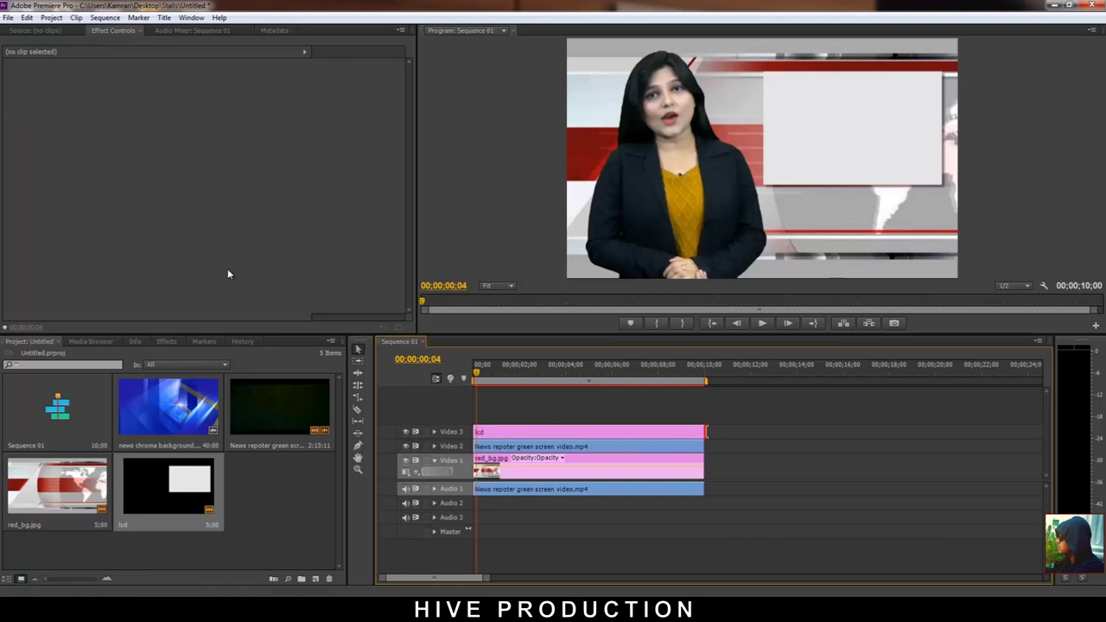
Place news chroma background.mp4 at the start of Video 4, unlink its audio and delete the audio part
{"action": "left_click_drag", "start_coordinate": [159, 421], "coordinate": [486, 419]}
{"action": "right_click", "coordinate": [511, 419]}
{"action": "left_click", "coordinate": [548, 259]}
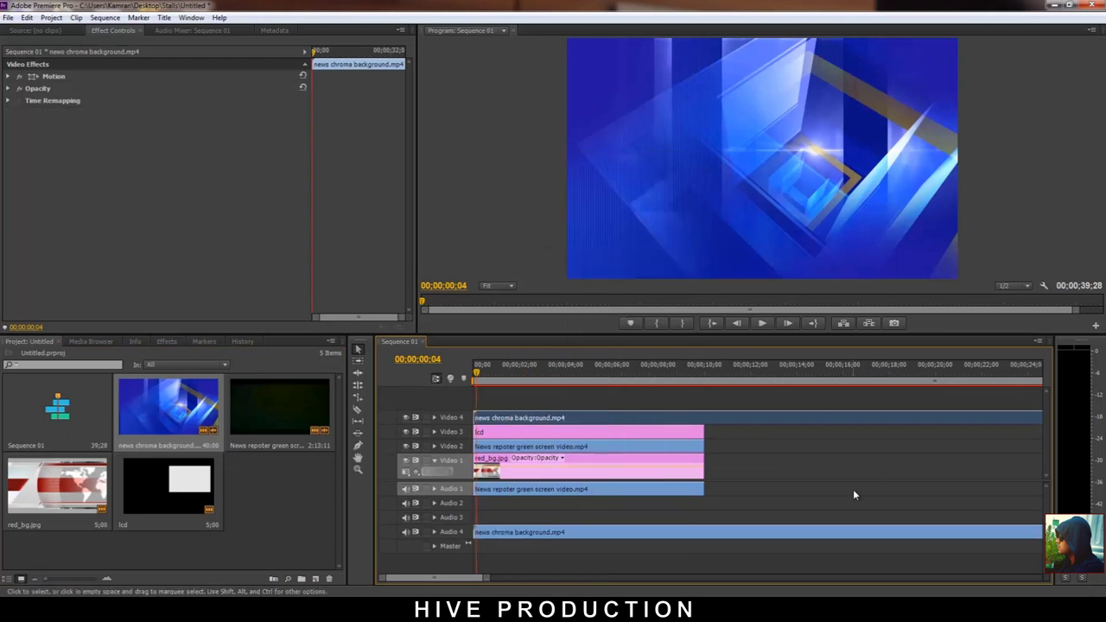
{"action": "left_click", "coordinate": [840, 529]}
{"action": "key", "text": "Delete"}
Fit the news chroma background clip inside the lcd rectangle with scale 37.9 and position 938, 279
{"action": "left_click", "coordinate": [558, 418]}
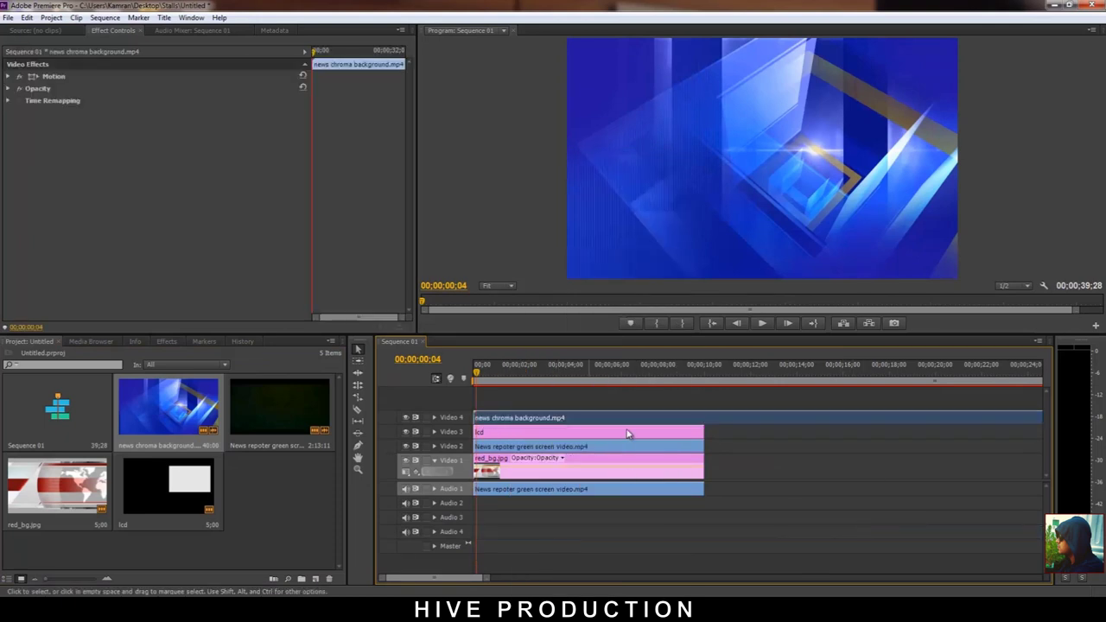
{"action": "key", "text": "space"}
{"action": "key", "text": "space"}
{"action": "left_click", "coordinate": [8, 76]}
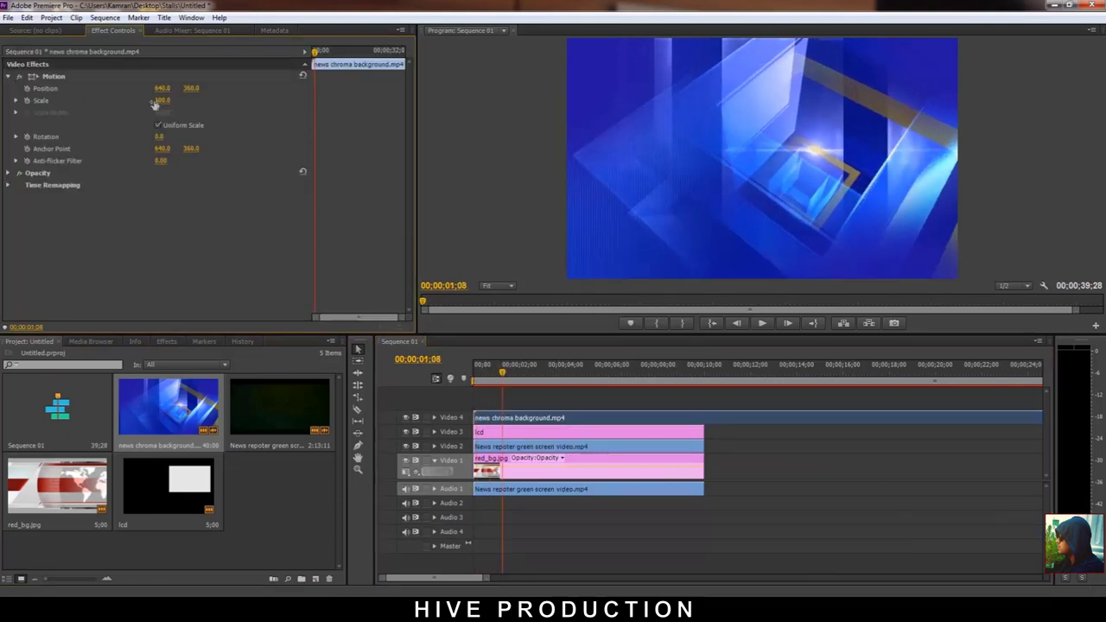
{"action": "left_click_drag", "start_coordinate": [154, 103], "coordinate": [129, 106]}
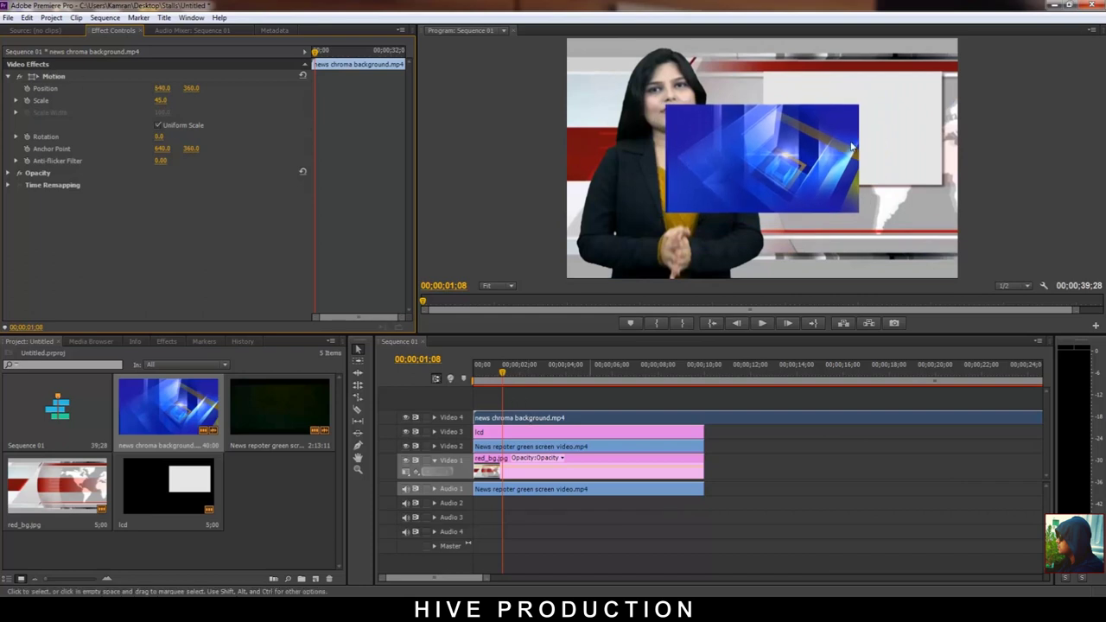
{"action": "left_click", "coordinate": [817, 149]}
{"action": "left_click_drag", "start_coordinate": [188, 88], "coordinate": [360, 137]}
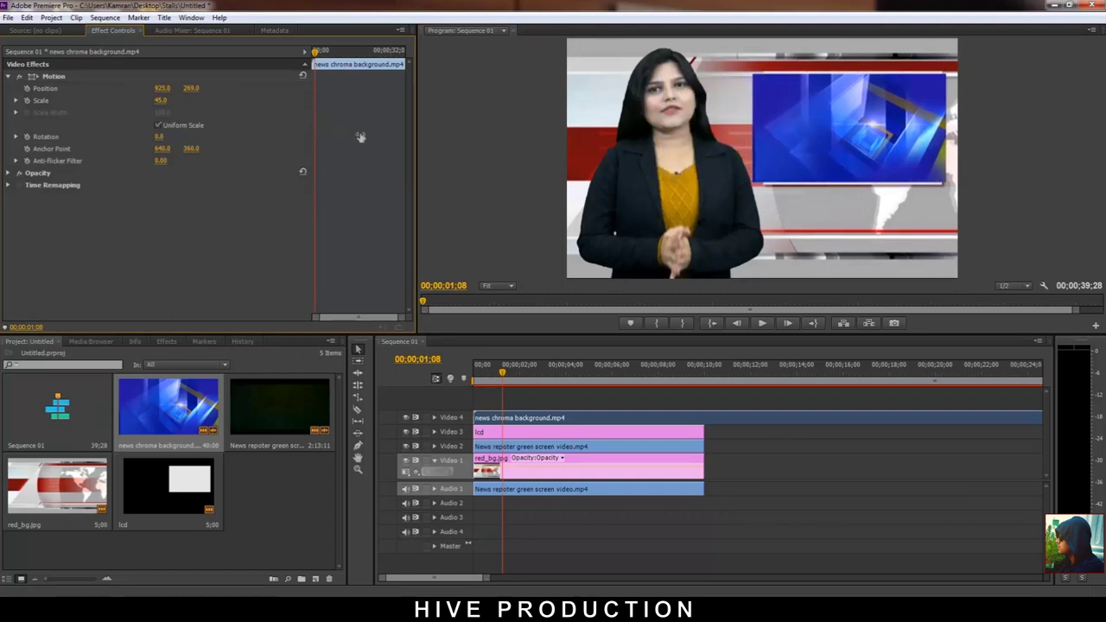
{"action": "left_click", "coordinate": [15, 101]}
{"action": "left_click_drag", "start_coordinate": [151, 130], "coordinate": [123, 127]}
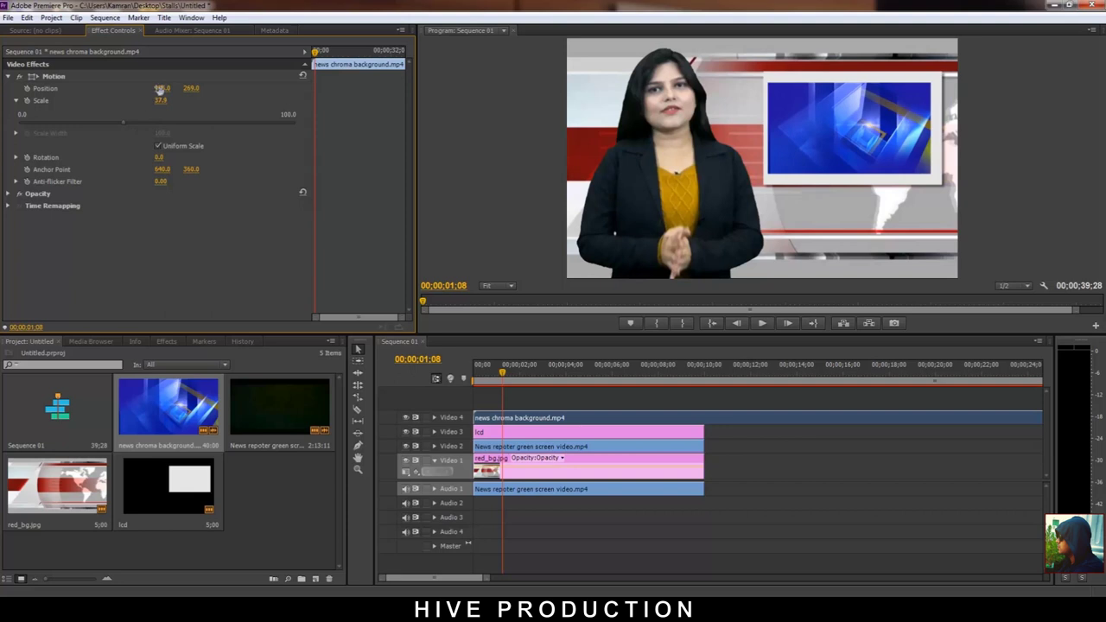
{"action": "left_click_drag", "start_coordinate": [196, 92], "coordinate": [151, 96]}
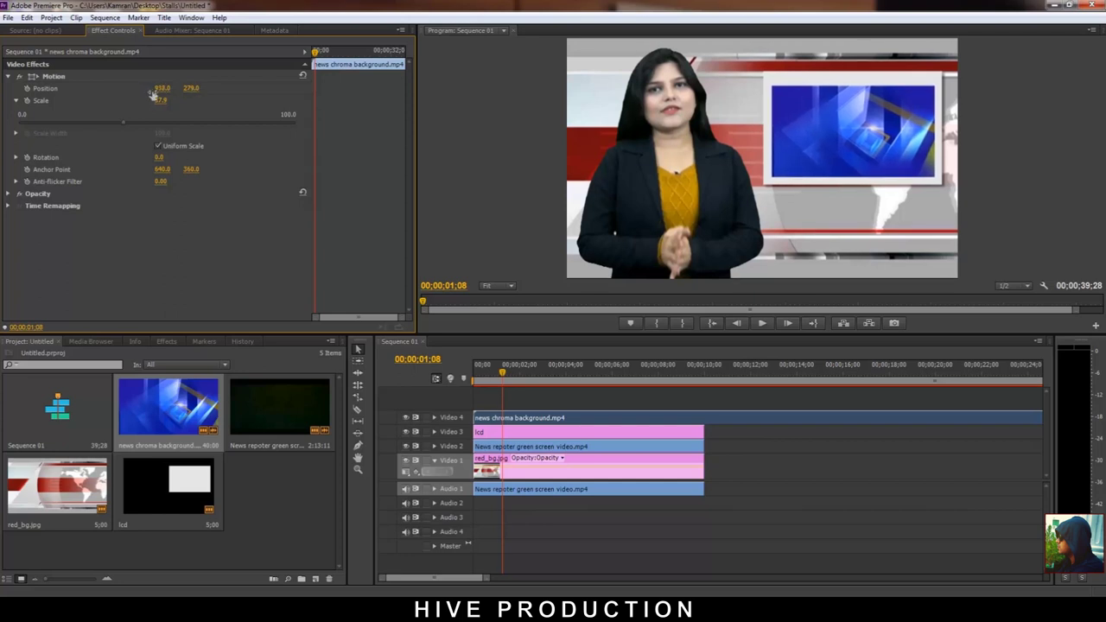
Lower the top edge of the rectangle in the lcd title to make it about 317 high, then close the title
{"action": "left_click", "coordinate": [652, 419]}
{"action": "left_click", "coordinate": [630, 434]}
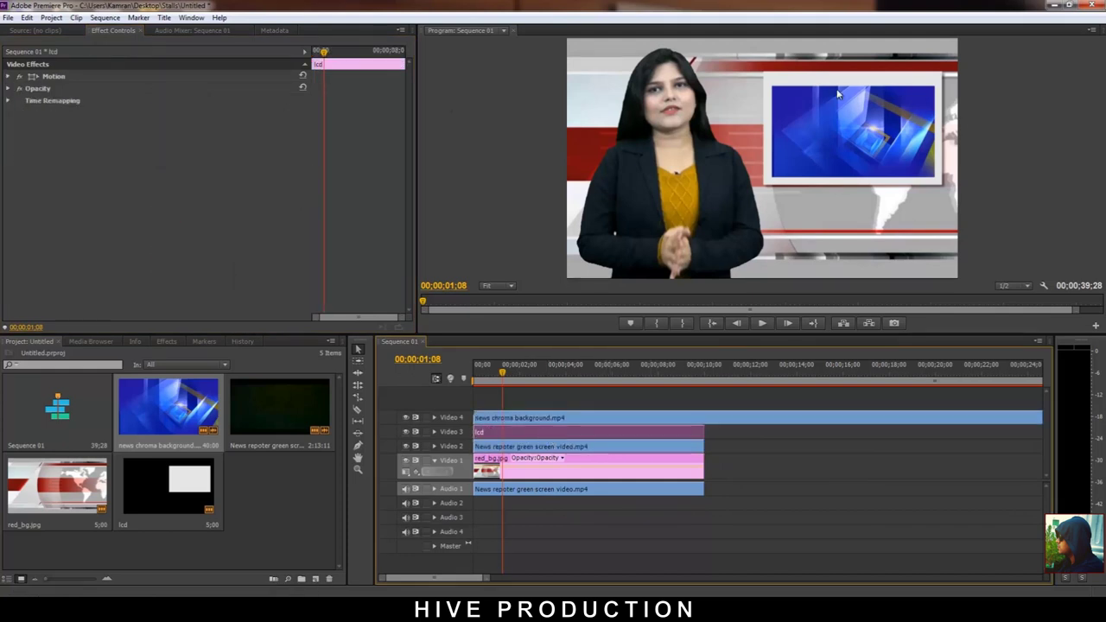
{"action": "double_click", "coordinate": [174, 502]}
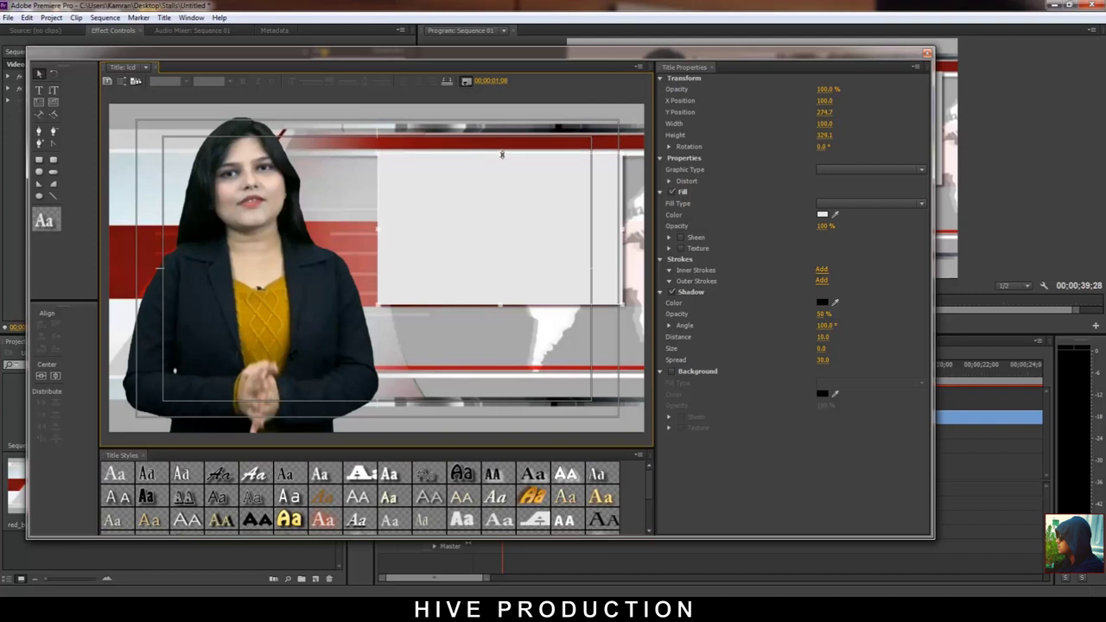
{"action": "left_click", "coordinate": [927, 55]}
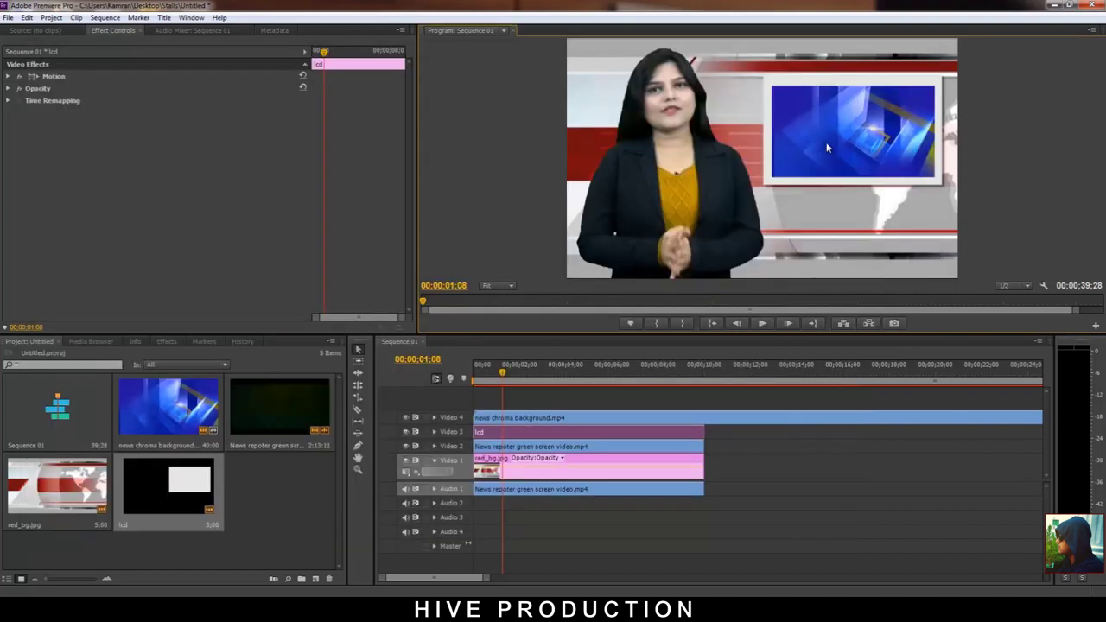
{"action": "left_click", "coordinate": [489, 450]}
{"action": "double_click", "coordinate": [493, 432]}
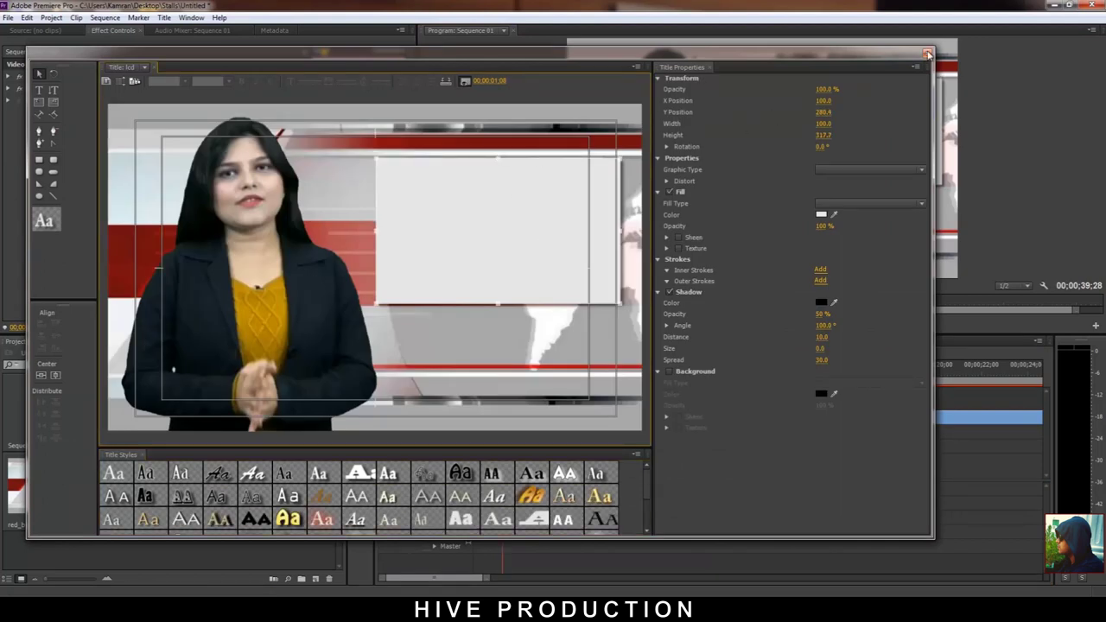
{"action": "left_click", "coordinate": [928, 55]}
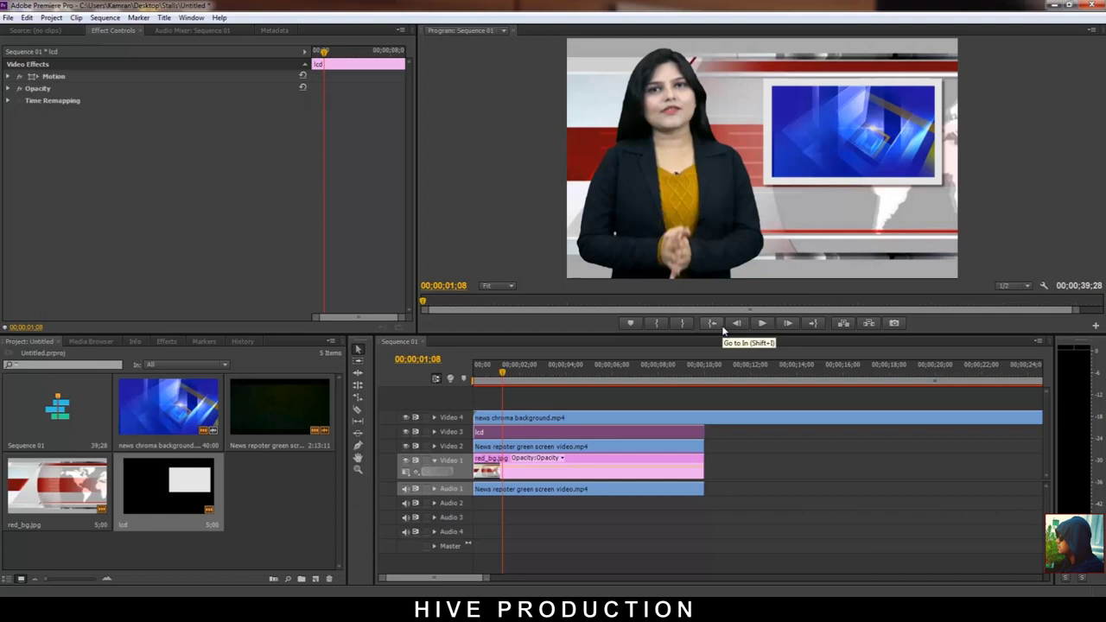
Cut the news chroma background clip at the end of the reporter clip and delete the excess part
{"action": "key", "text": "space"}
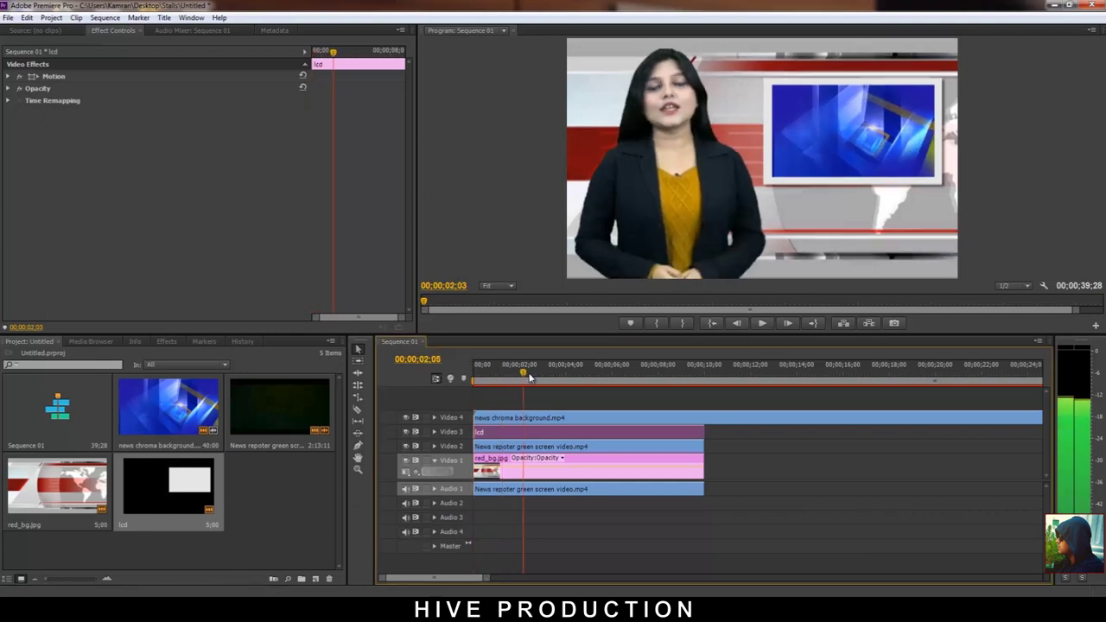
{"action": "left_click_drag", "start_coordinate": [608, 375], "coordinate": [703, 395]}
{"action": "left_click", "coordinate": [739, 417]}
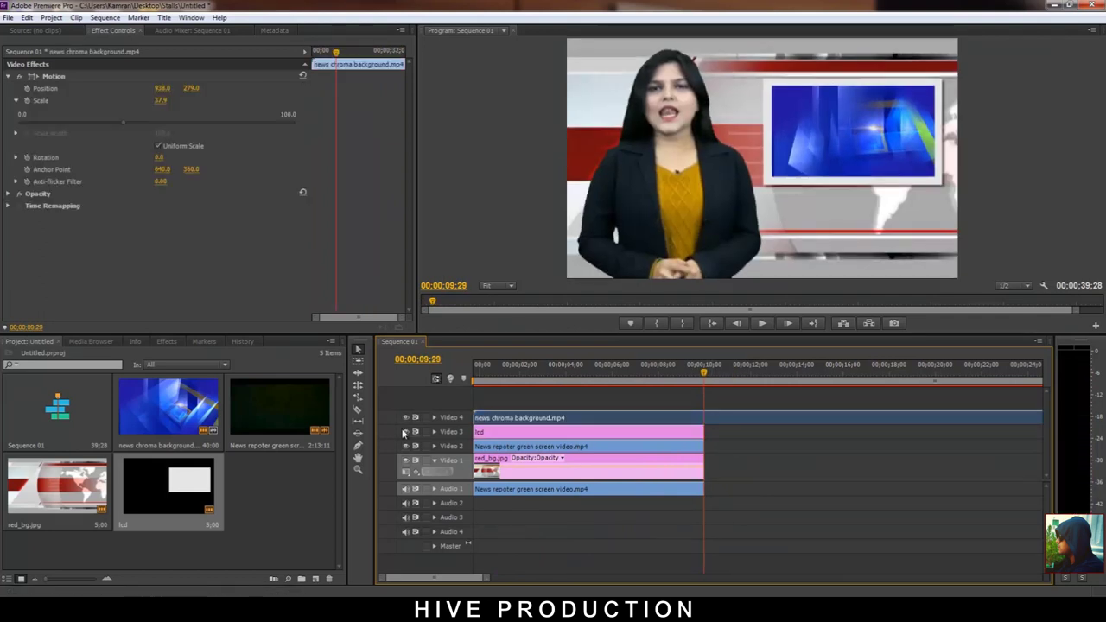
{"action": "key", "text": "c"}
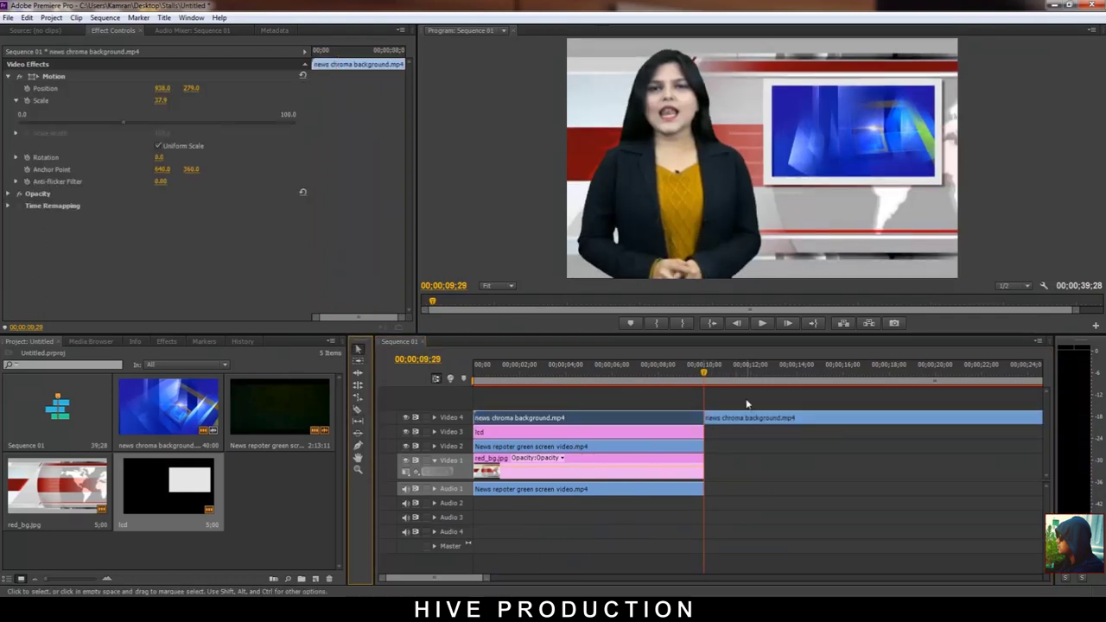
{"action": "left_click", "coordinate": [774, 419]}
{"action": "key", "text": "Delete"}
Preview the sequence, find the Color Balance (HLS) effect and apply it to the news chroma background clip
{"action": "left_click_drag", "start_coordinate": [490, 383], "coordinate": [624, 378]}
{"action": "left_click", "coordinate": [532, 379]}
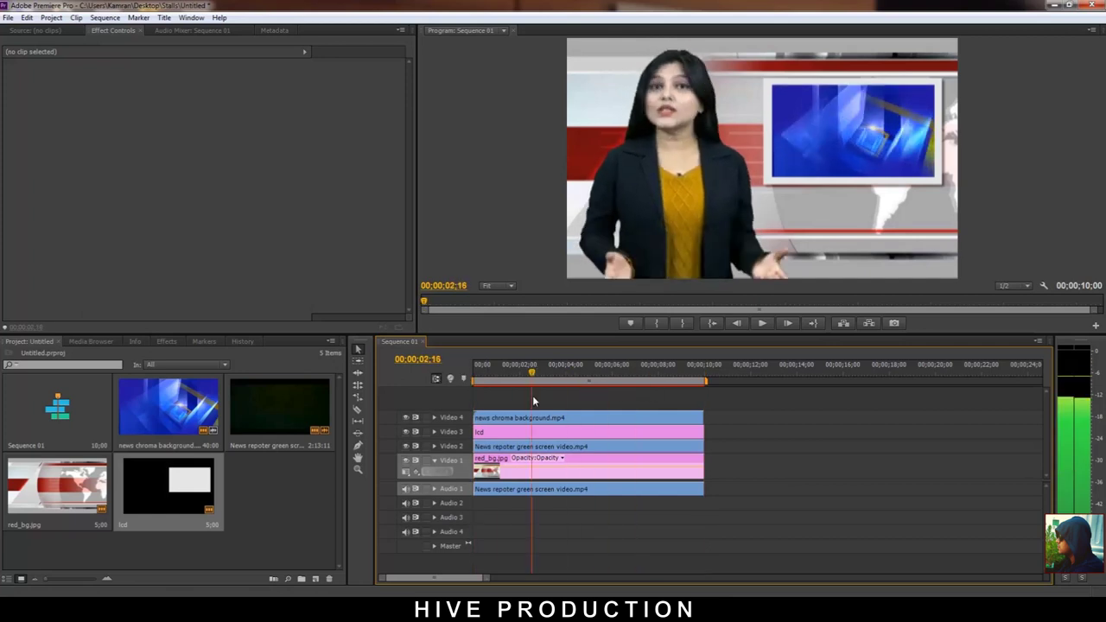
{"action": "left_click", "coordinate": [526, 419]}
{"action": "left_click", "coordinate": [159, 341]}
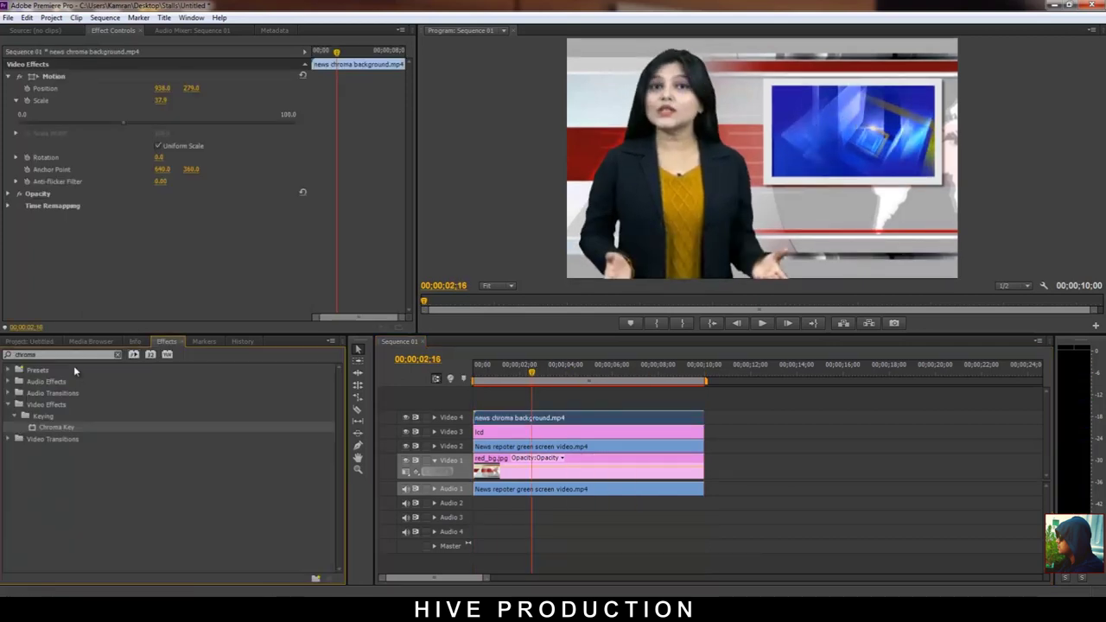
{"action": "left_click", "coordinate": [18, 355]}
{"action": "type", "text": "ch"}
{"action": "key", "text": "BackSpace"}
{"action": "type", "text": "olo"}
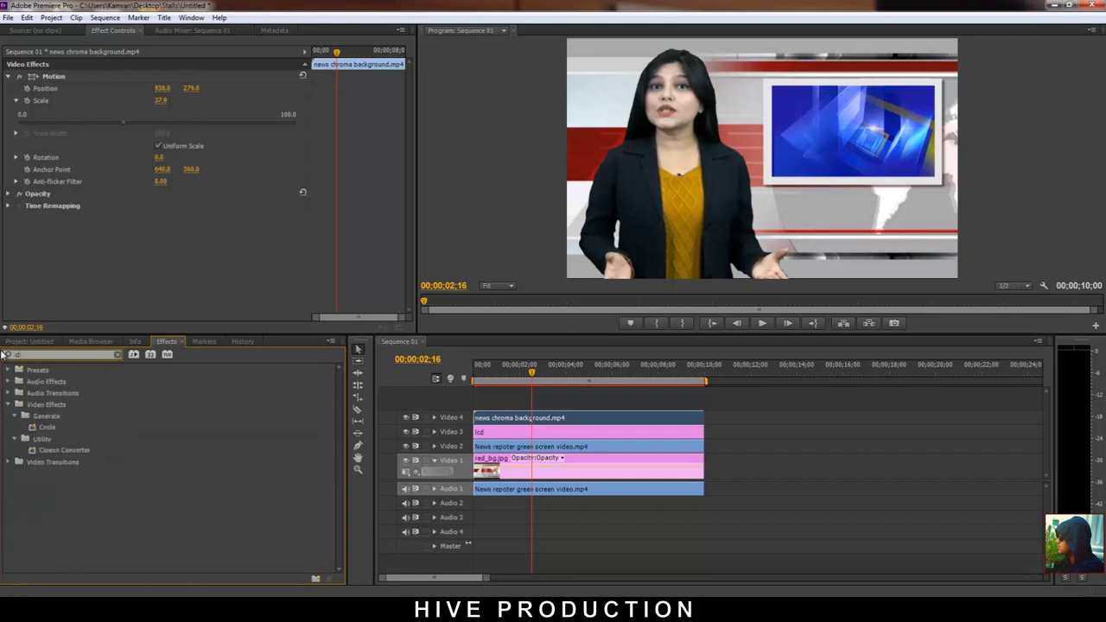
{"action": "left_click_drag", "start_coordinate": [58, 490], "coordinate": [515, 419]}
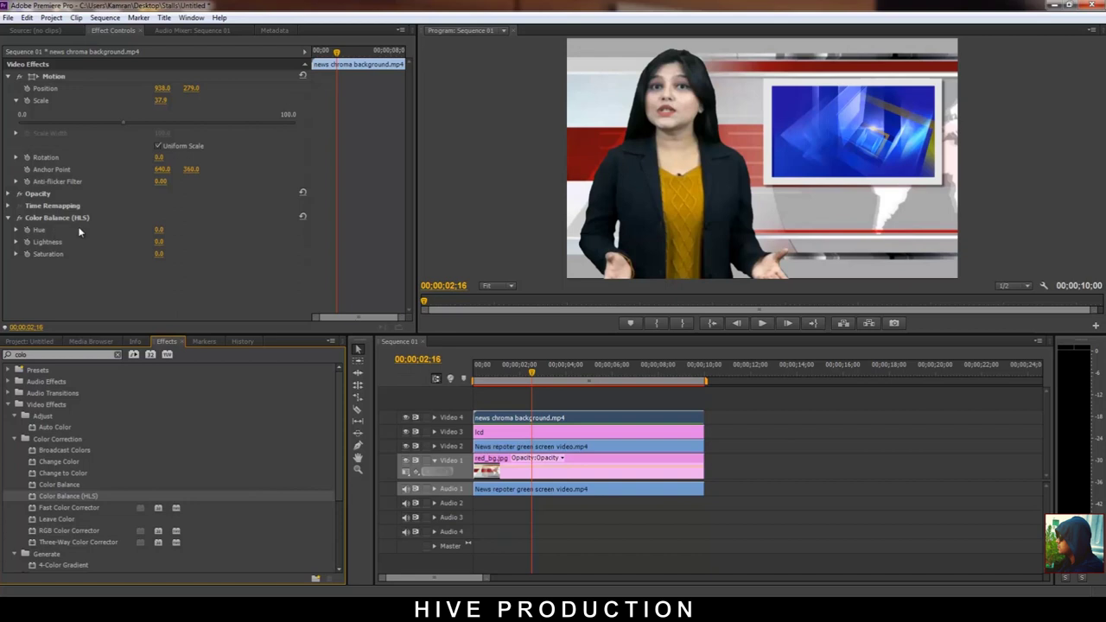
Set the clip's Color Balance (HLS) hue to 97°, lightness to -20 and saturation to 39, and play it from the start
{"action": "mouse_move", "coordinate": [159, 230]}
{"action": "left_mouse_down"}
{"action": "mouse_move", "coordinate": [207, 231]}
{"action": "mouse_move", "coordinate": [247, 212]}
{"action": "mouse_move", "coordinate": [154, 231]}
{"action": "mouse_move", "coordinate": [183, 259]}
{"action": "mouse_move", "coordinate": [150, 244]}
{"action": "left_mouse_up"}
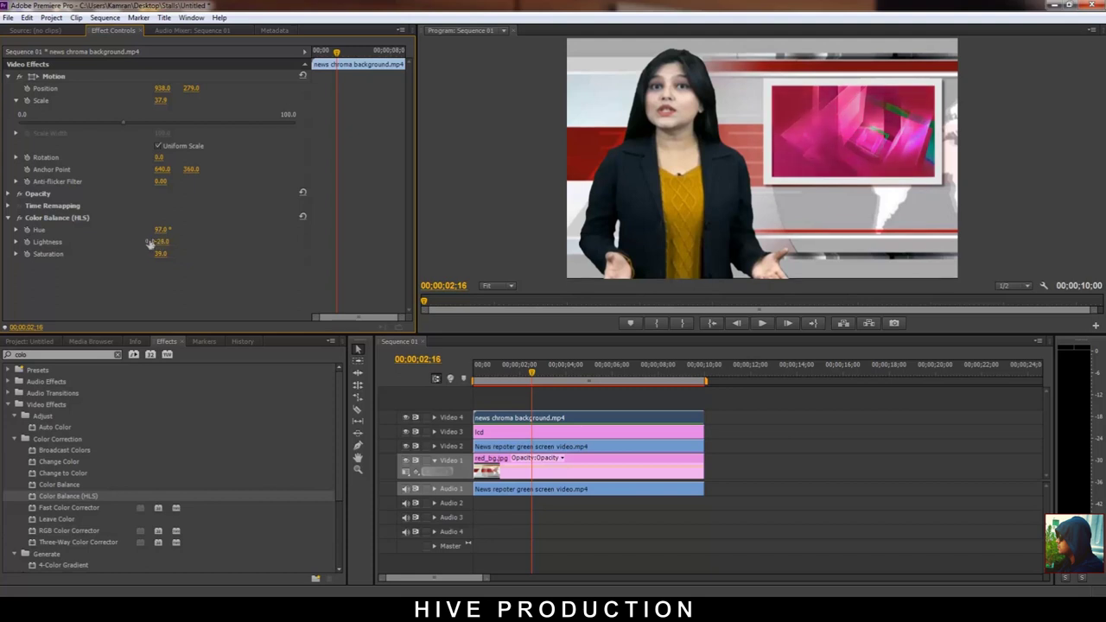
{"action": "left_click_drag", "start_coordinate": [534, 372], "coordinate": [475, 385]}
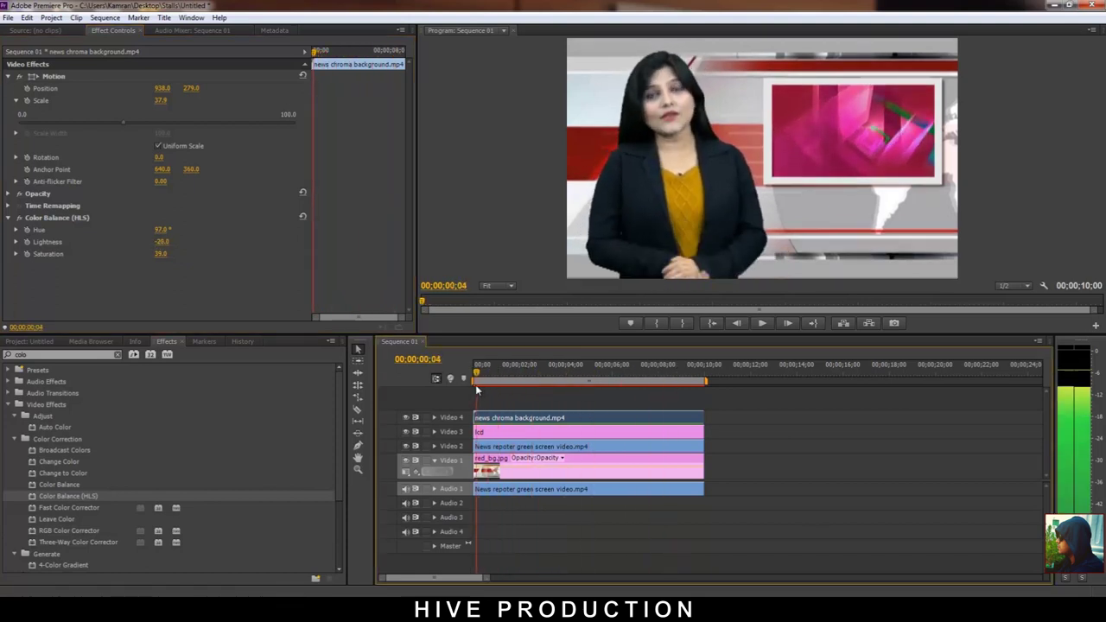
{"action": "left_click", "coordinate": [9, 406]}
Create a new 1280 by 720 title named breaking_news_bar
{"action": "left_click", "coordinate": [8, 17]}
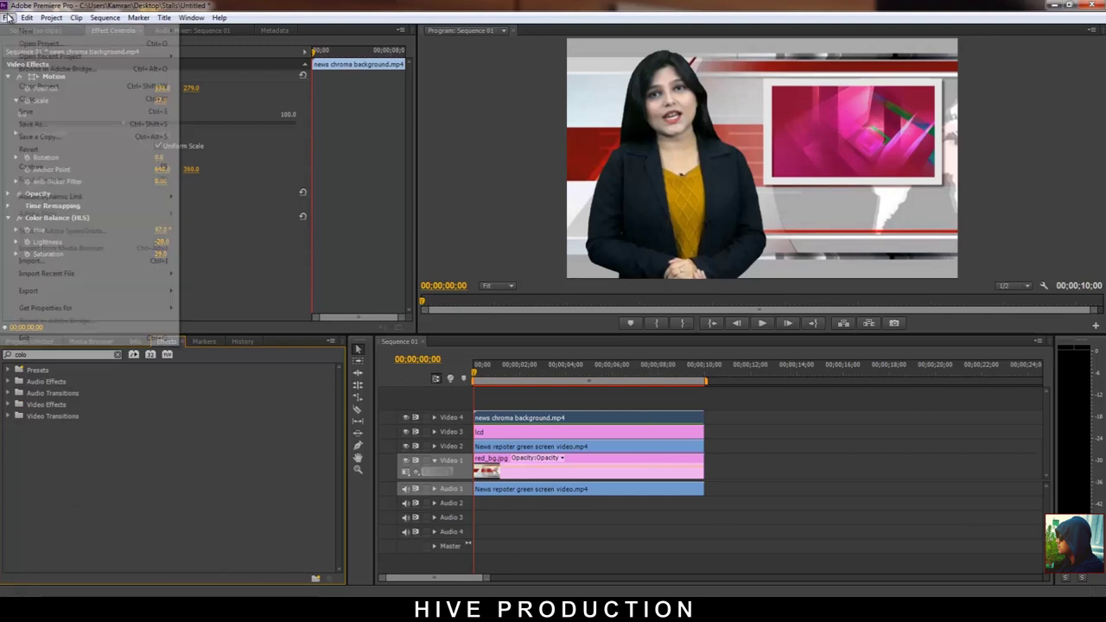
{"action": "mouse_move", "coordinate": [52, 31]}
{"action": "left_click", "coordinate": [207, 106]}
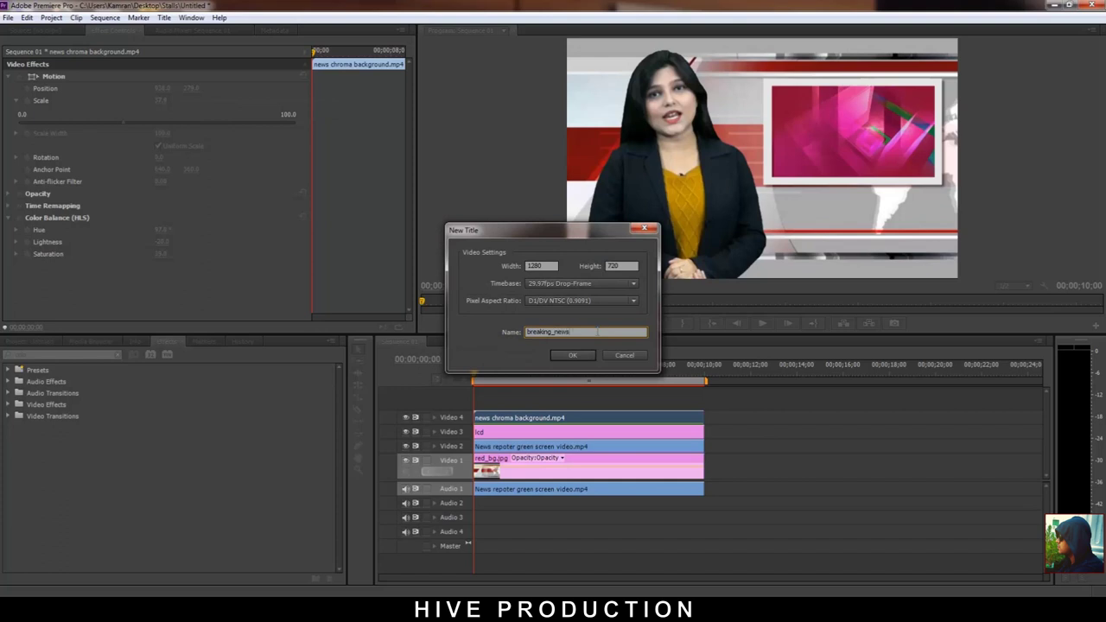
{"action": "type", "text": "breaking_news_bar"}
{"action": "key", "text": "Return"}
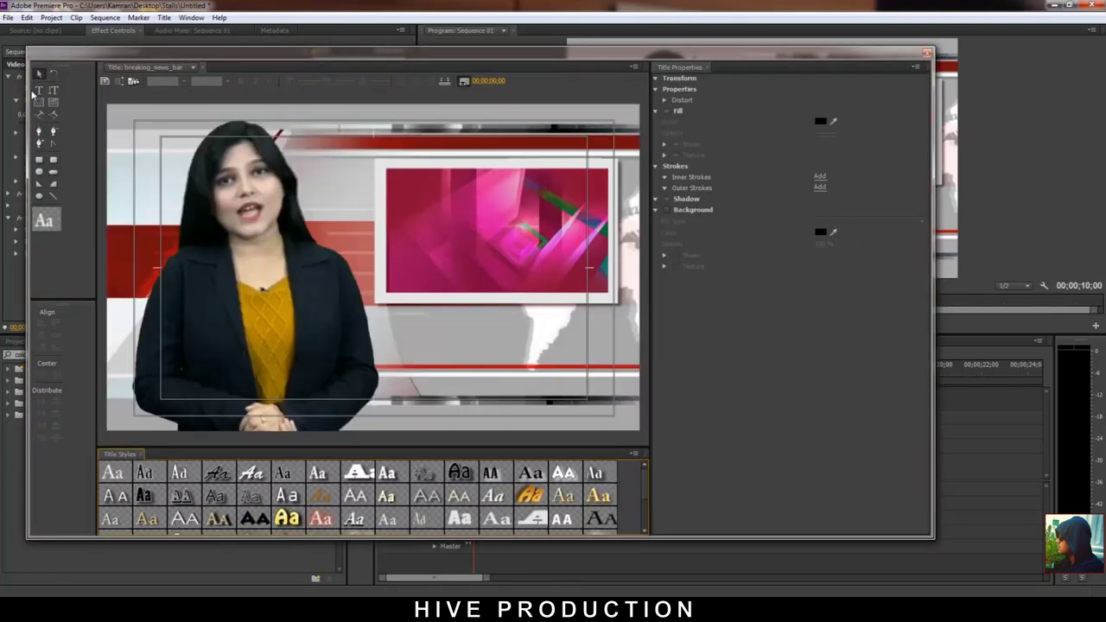
Draw a filled rectangle about 997 by 123 along the frame's lower edge, starting at its left corner, and close the title
{"action": "left_click", "coordinate": [38, 161]}
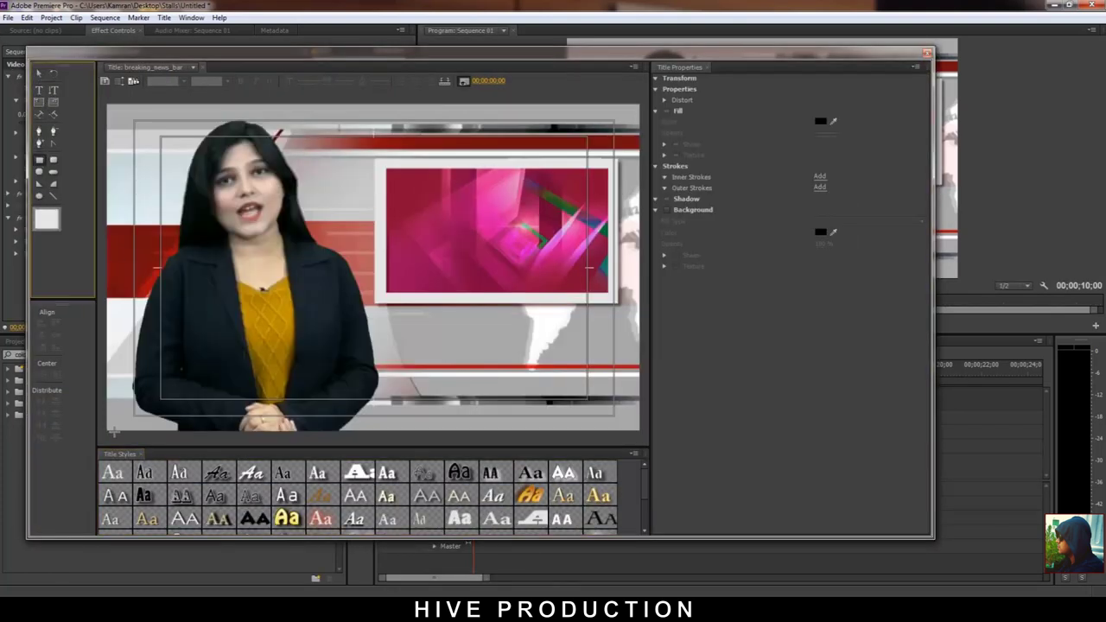
{"action": "left_click_drag", "start_coordinate": [106, 432], "coordinate": [560, 376]}
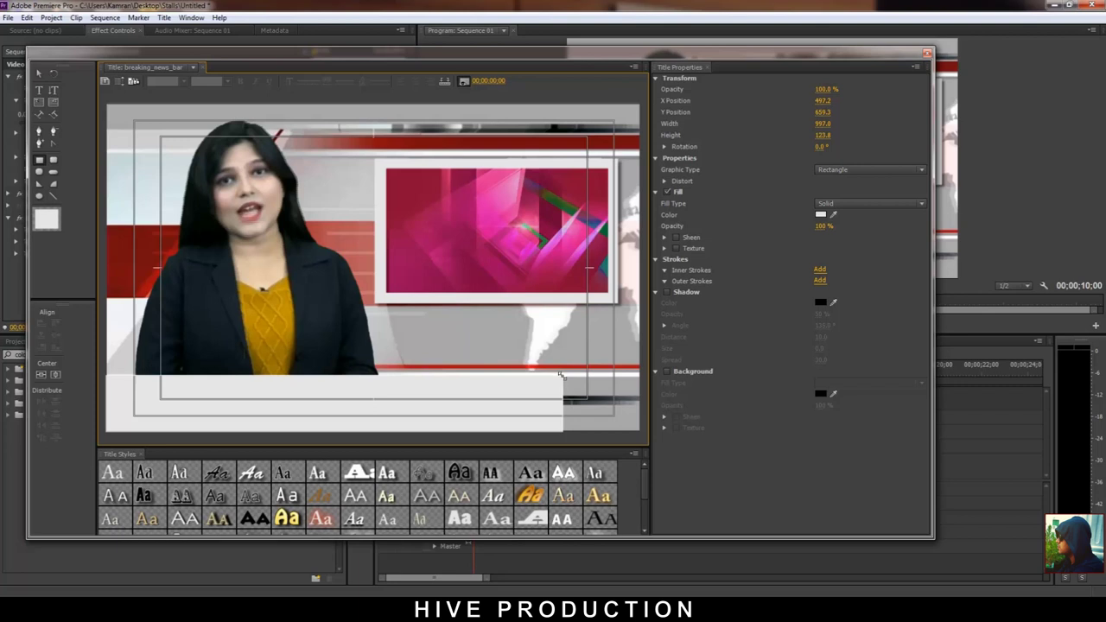
{"action": "left_click_drag", "start_coordinate": [560, 375], "coordinate": [560, 376]}
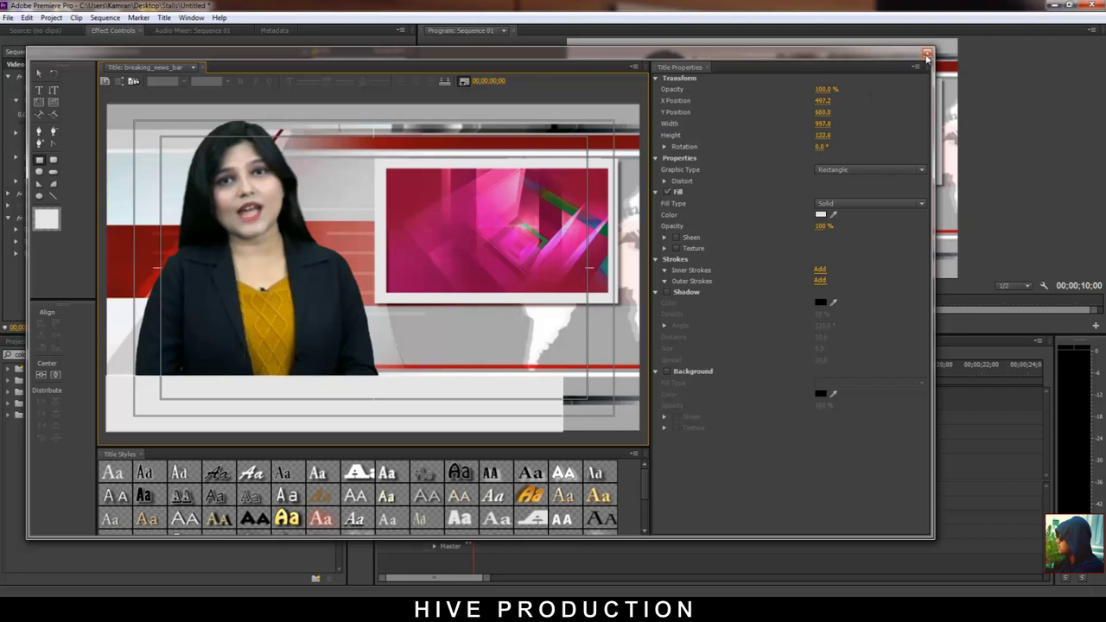
{"action": "left_click", "coordinate": [927, 54]}
Place breaking_news_bar at the start of Video 5 and extend it to the full length of the other clips
{"action": "left_click", "coordinate": [21, 342]}
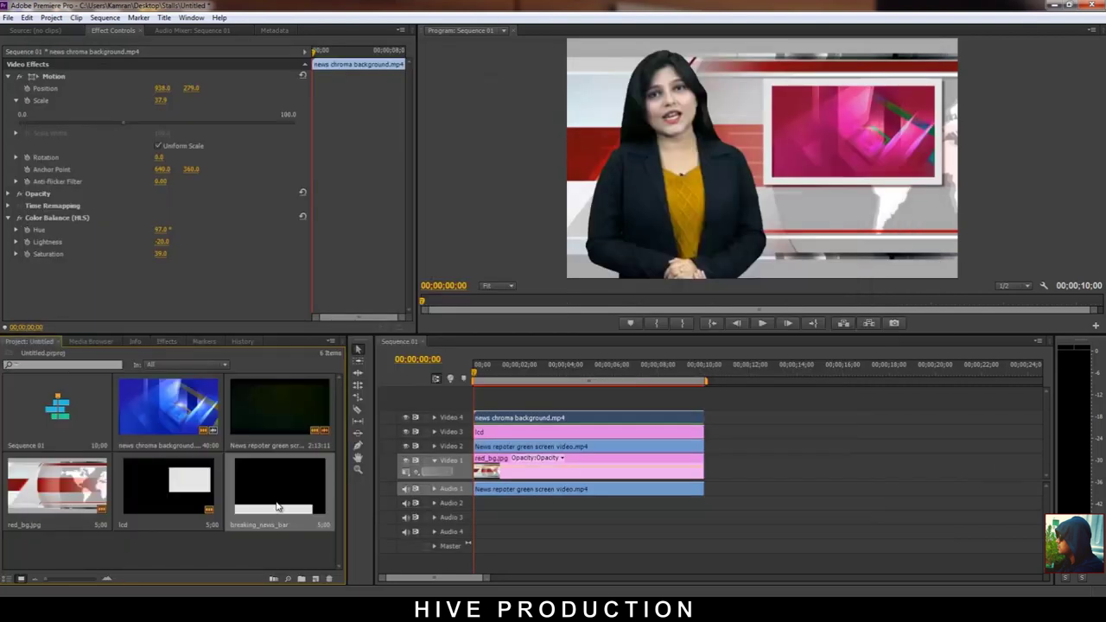
{"action": "left_click_drag", "start_coordinate": [294, 490], "coordinate": [502, 403]}
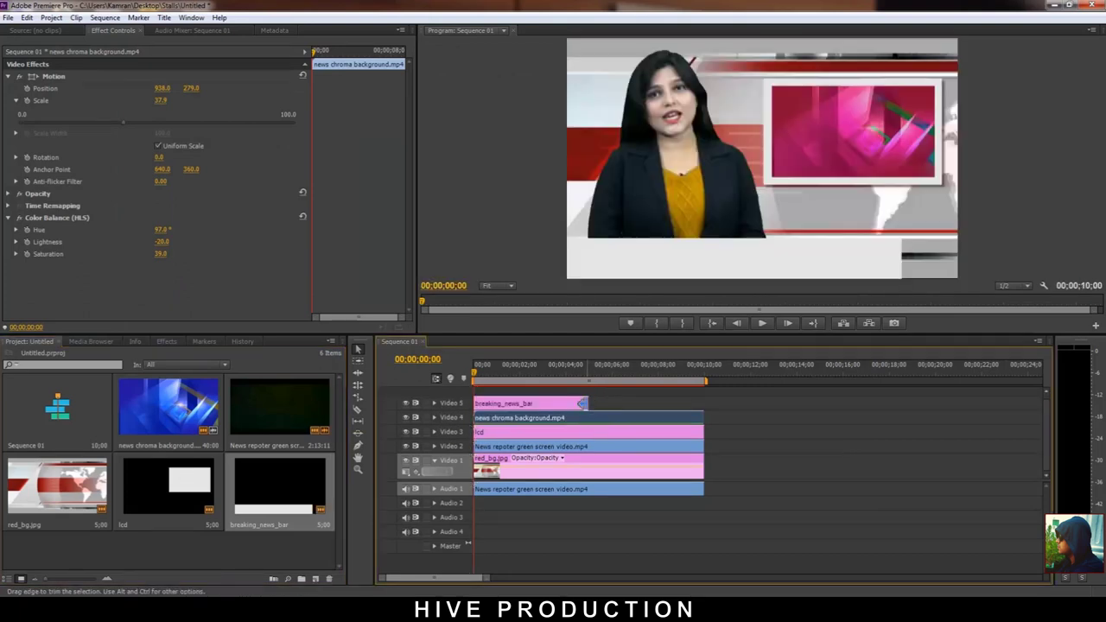
{"action": "left_click_drag", "start_coordinate": [588, 403], "coordinate": [703, 404]}
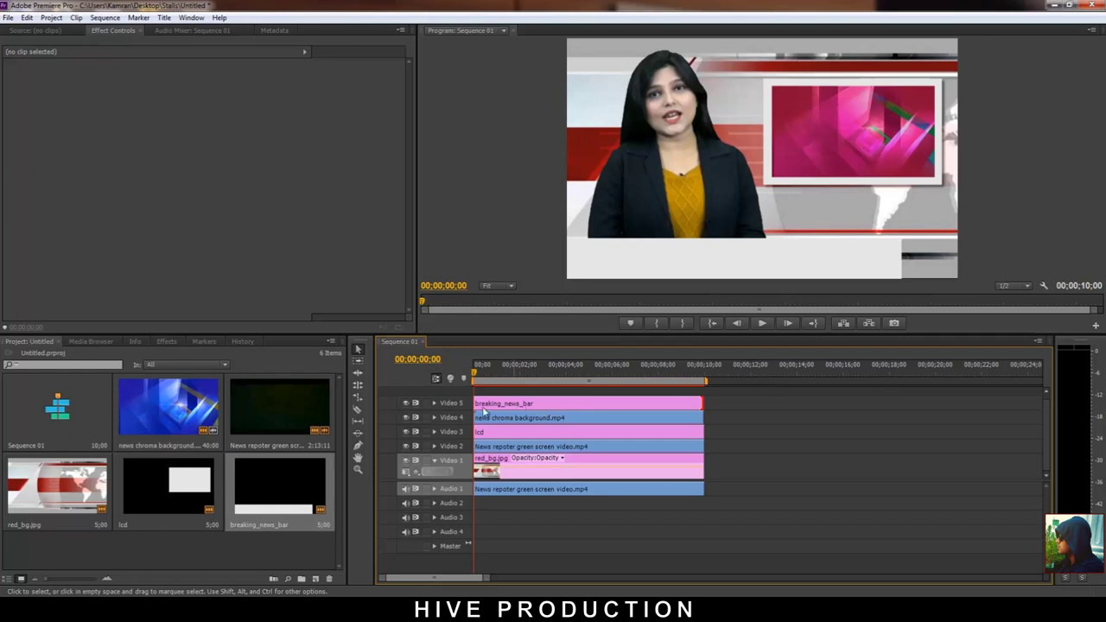
Reopen the breaking_news_bar title, change the rectangle's fill color to dark red, and close the title
{"action": "double_click", "coordinate": [242, 492]}
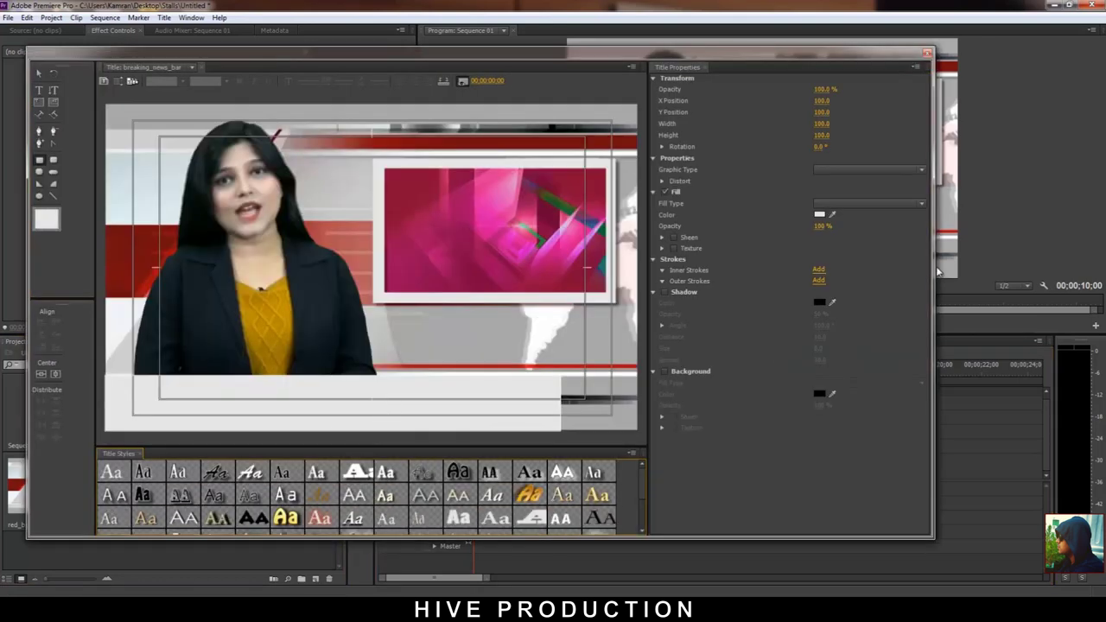
{"action": "left_click", "coordinate": [821, 214]}
{"action": "left_click", "coordinate": [697, 258]}
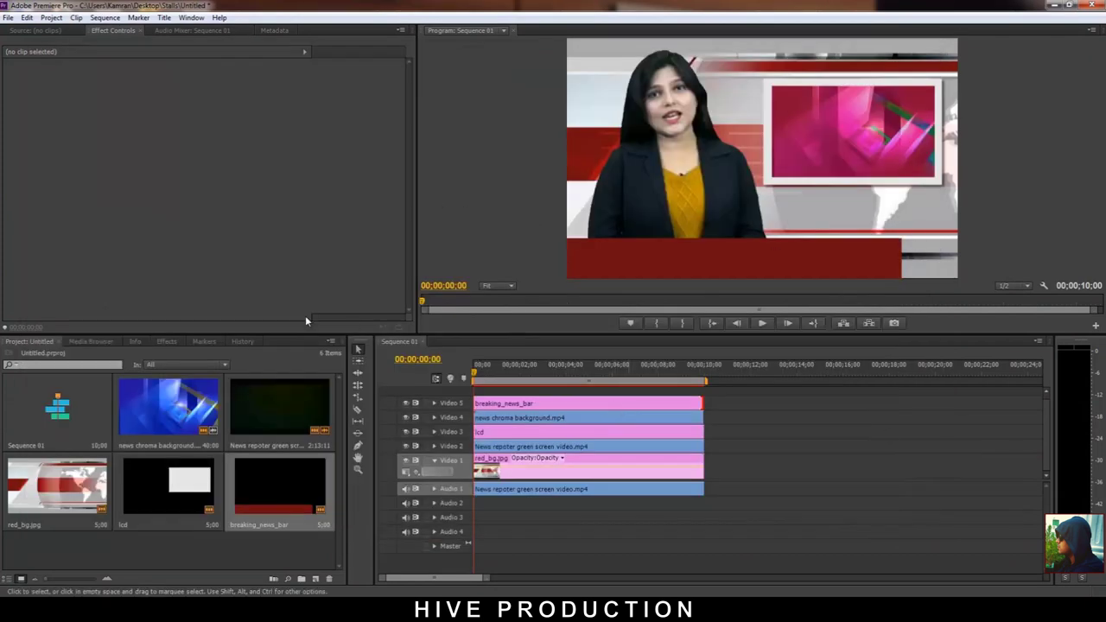
Create a new 1280 by 720 title named breaking and add the text BREAKING NEWS near the red bar
{"action": "left_click", "coordinate": [9, 18]}
{"action": "left_click", "coordinate": [208, 107]}
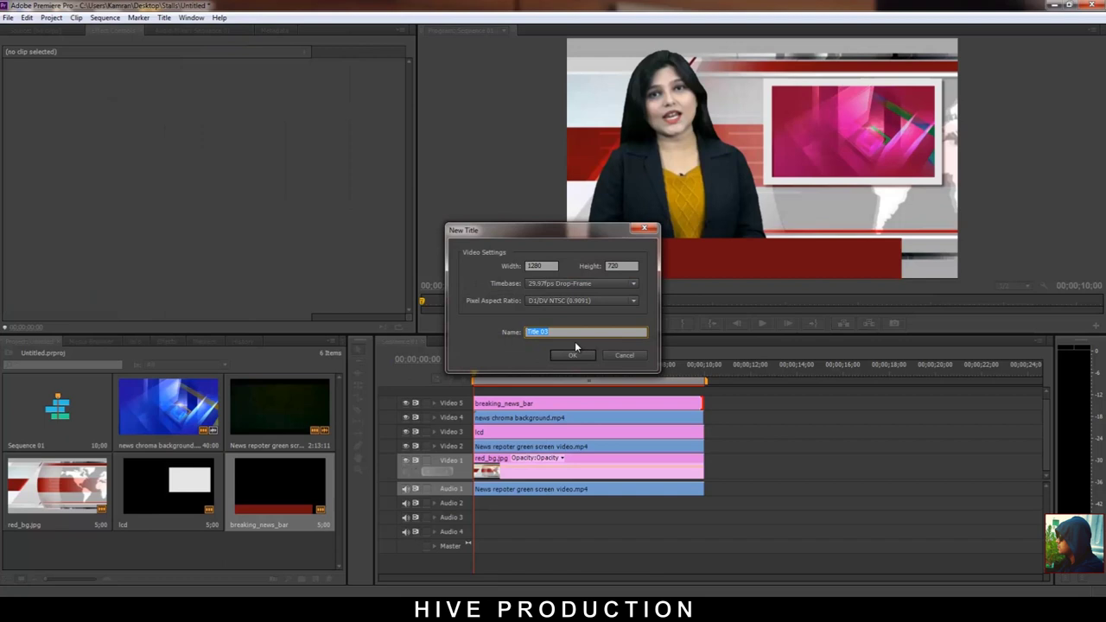
{"action": "type", "text": "breaking"}
{"action": "key", "text": "Return"}
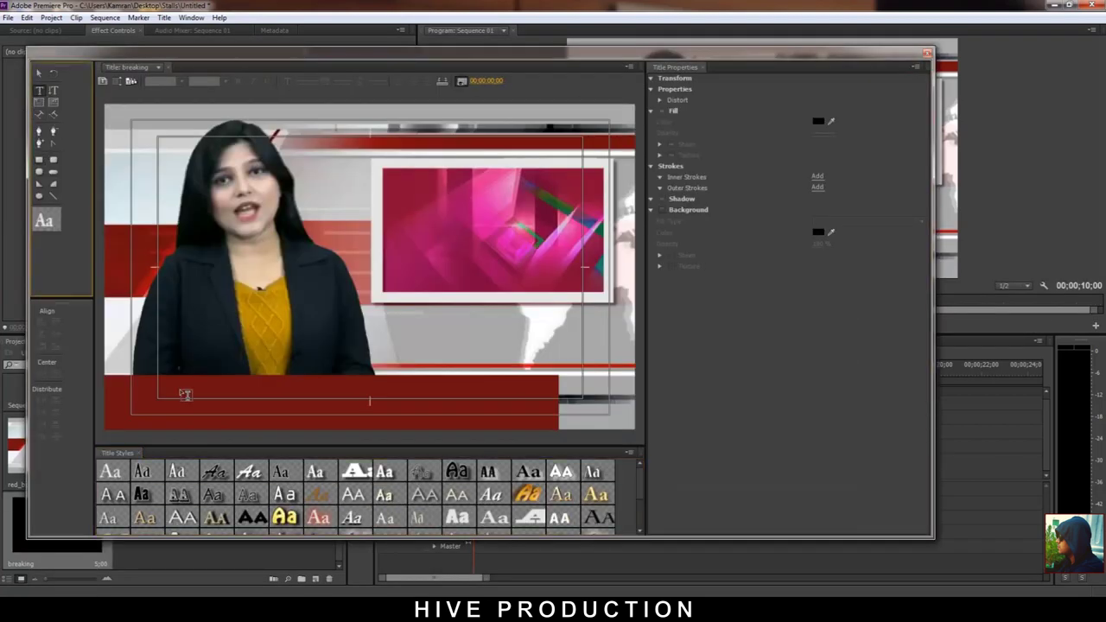
{"action": "left_click", "coordinate": [185, 395]}
{"action": "type", "text": "BREAKING"}
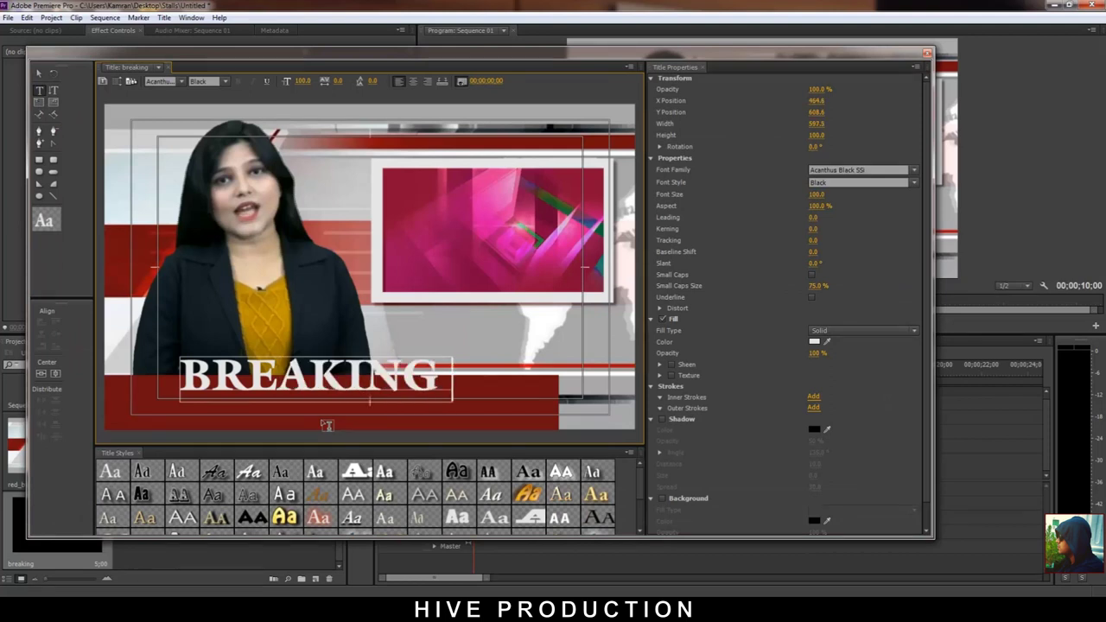
{"action": "type", "text": " NEWN"}
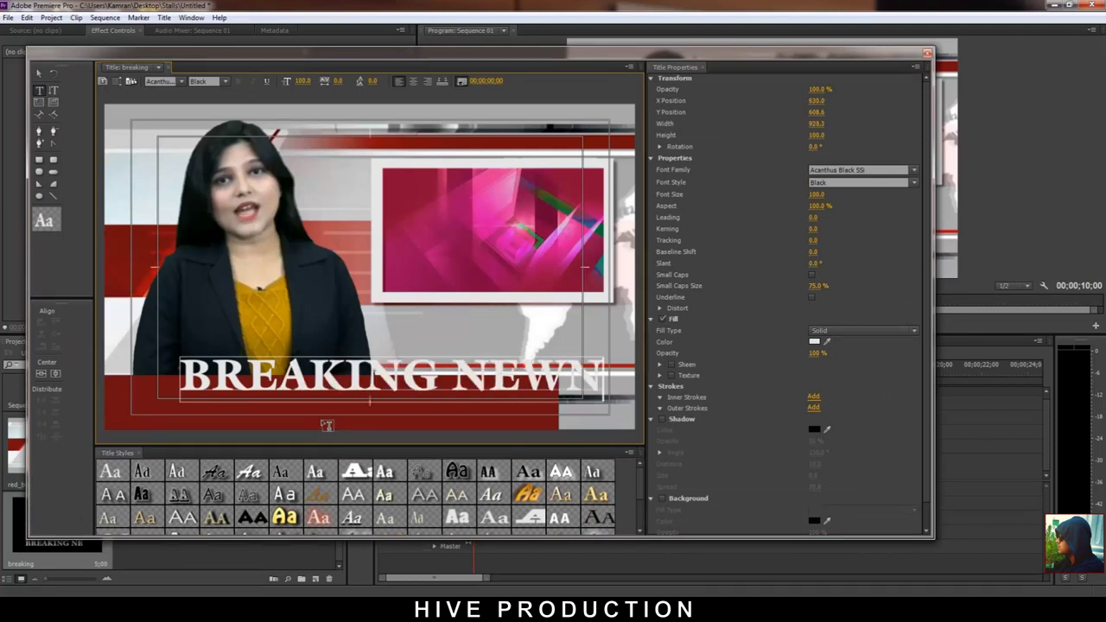
{"action": "key", "text": "BackSpace"}
{"action": "type", "text": "S"}
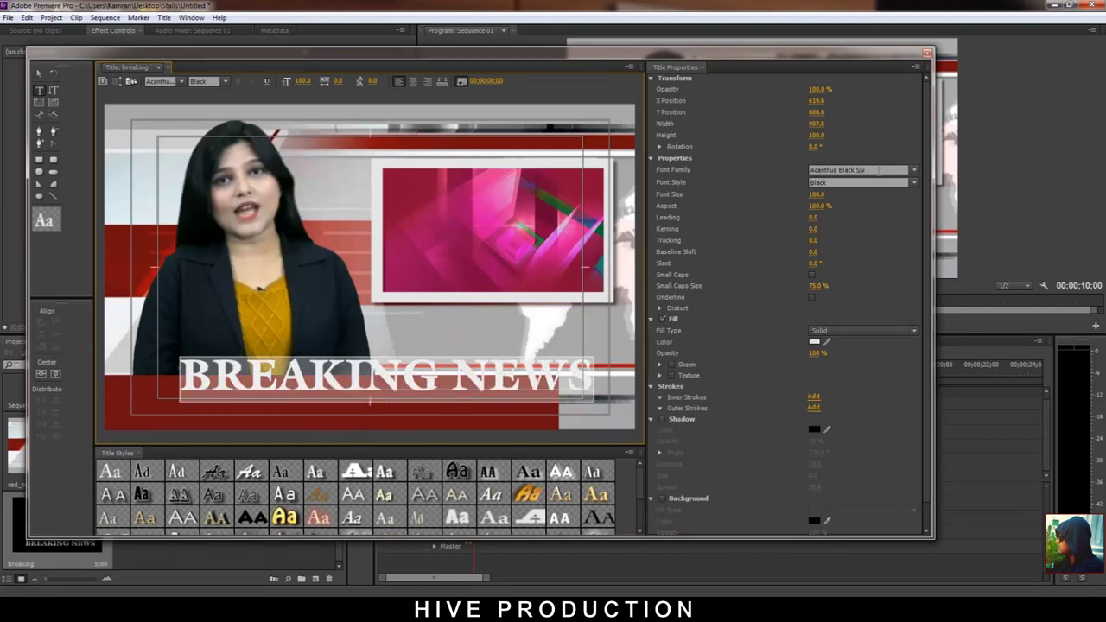
Set the BREAKING NEWS text to the Impact font at size 65, move it onto the red bar, and close the title
{"action": "left_click", "coordinate": [879, 170]}
{"action": "type", "text": "Impact"}
{"action": "key", "text": "Return"}
{"action": "left_click_drag", "start_coordinate": [823, 198], "coordinate": [790, 205]}
{"action": "left_click", "coordinate": [40, 74]}
{"action": "left_click", "coordinate": [276, 383]}
{"action": "left_click_drag", "start_coordinate": [280, 383], "coordinate": [292, 409]}
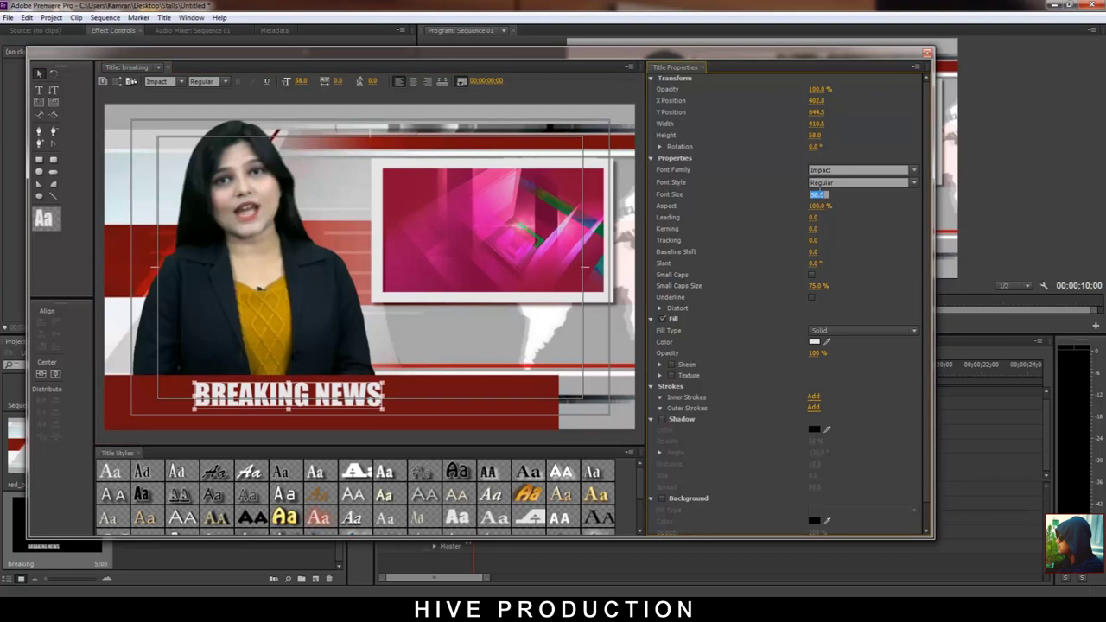
{"action": "type", "text": "65"}
{"action": "key", "text": "Return"}
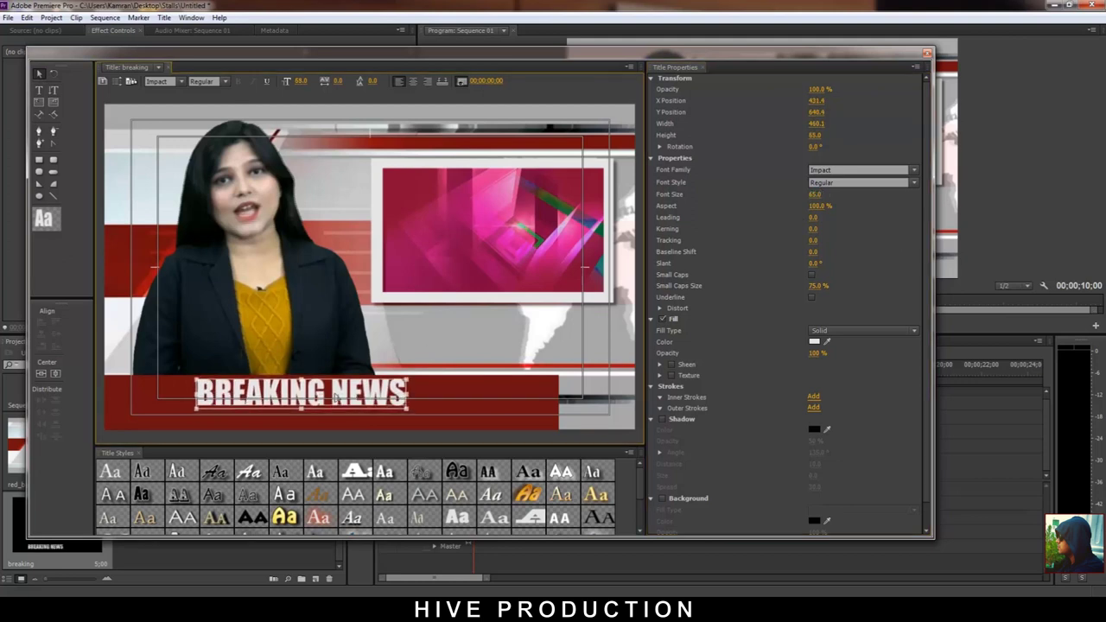
{"action": "left_click_drag", "start_coordinate": [335, 397], "coordinate": [337, 397]}
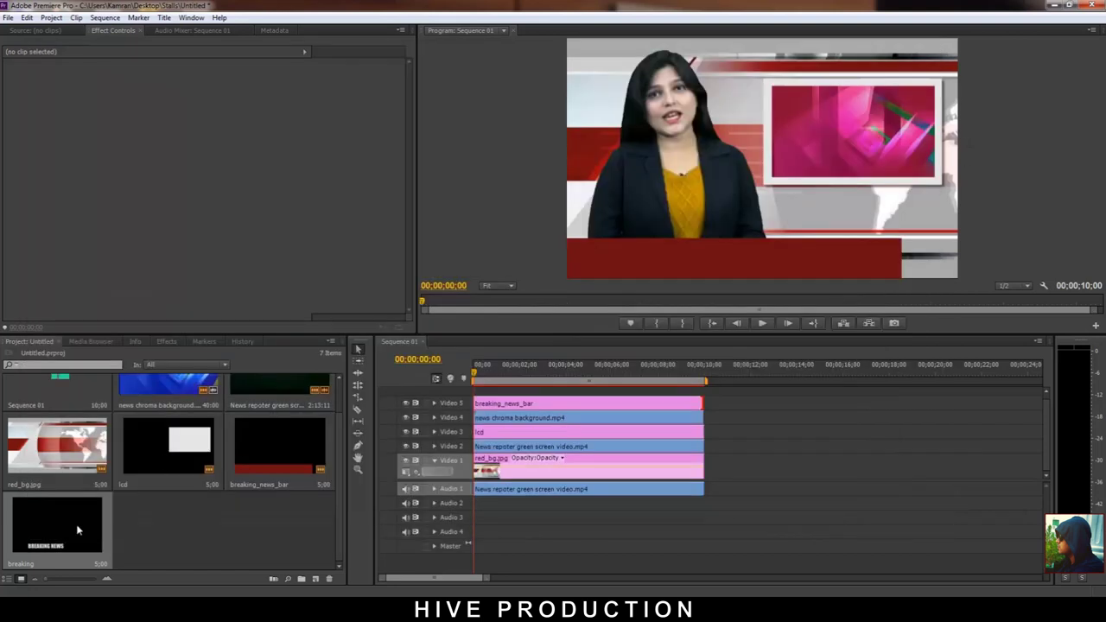
Place the breaking title at the start of Video 6 and extend it to the full length of the other clips
{"action": "left_click_drag", "start_coordinate": [70, 537], "coordinate": [476, 392]}
{"action": "left_click_drag", "start_coordinate": [595, 392], "coordinate": [704, 392]}
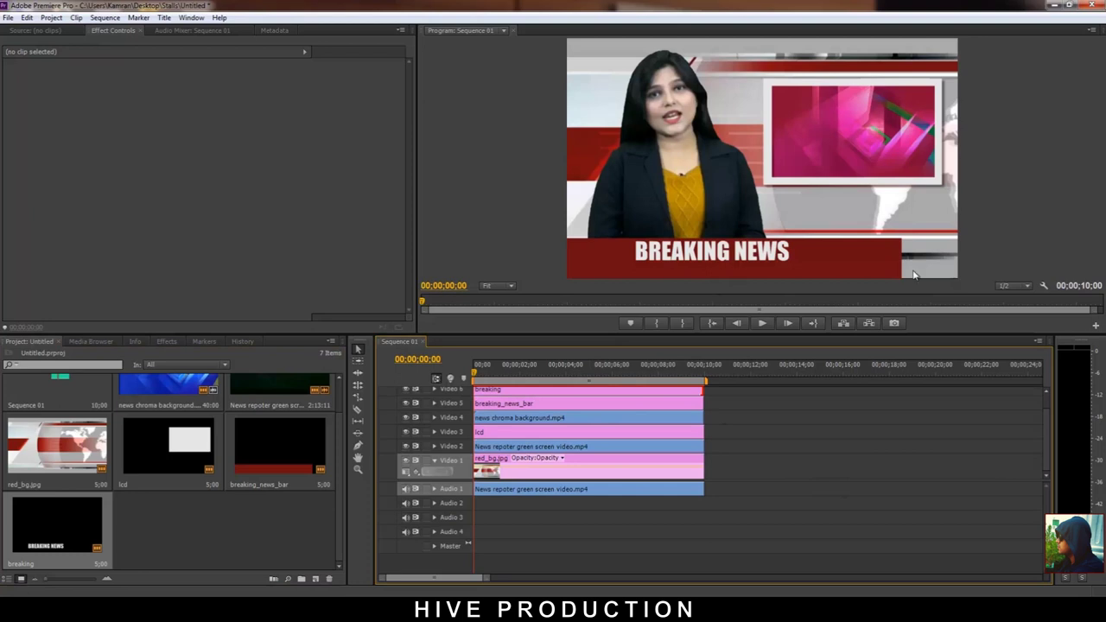
Import the logoo image from the Stalls folder and place it at the start of Video 7
{"action": "double_click", "coordinate": [179, 537]}
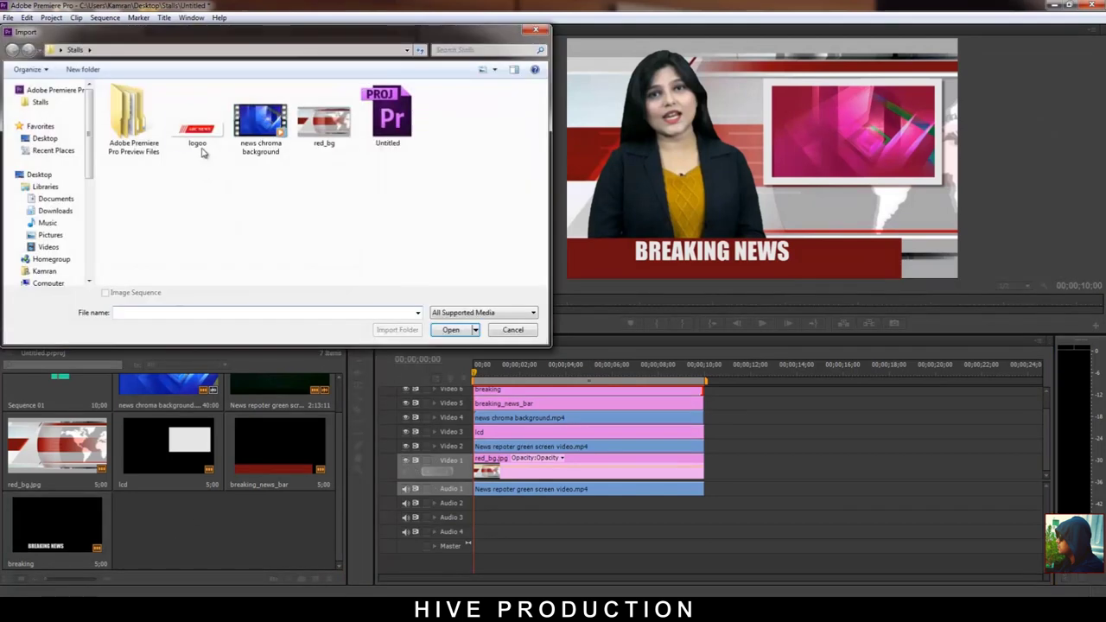
{"action": "double_click", "coordinate": [202, 152]}
{"action": "left_click_drag", "start_coordinate": [176, 541], "coordinate": [471, 395]}
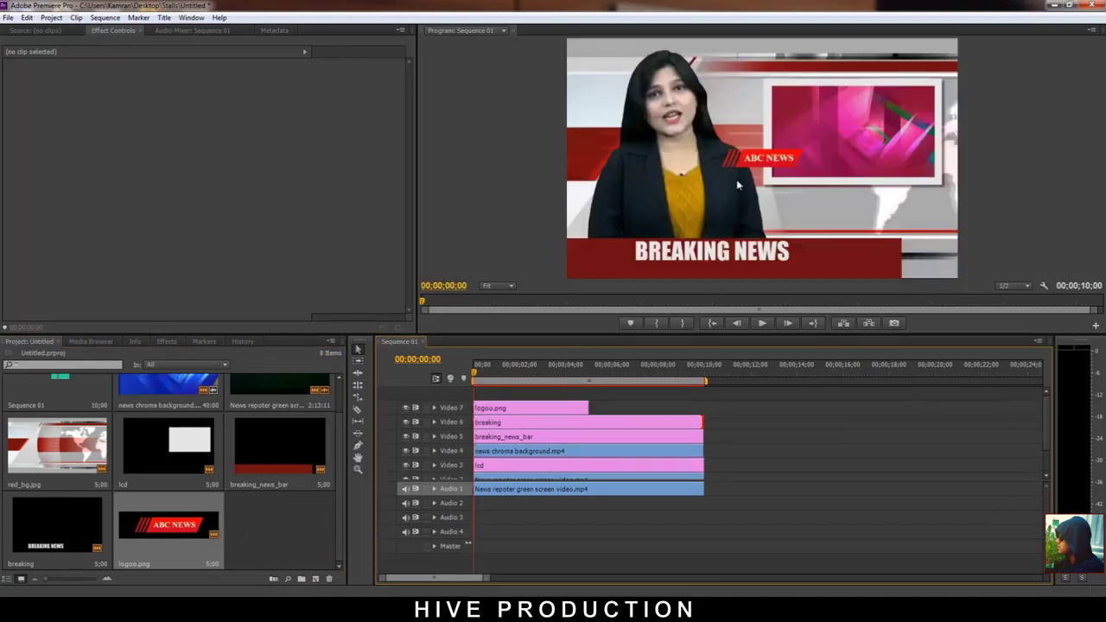
Scale the logoo.png clip to 76 and set its position to 1170, 619, beside the red bar's end
{"action": "left_click", "coordinate": [562, 407]}
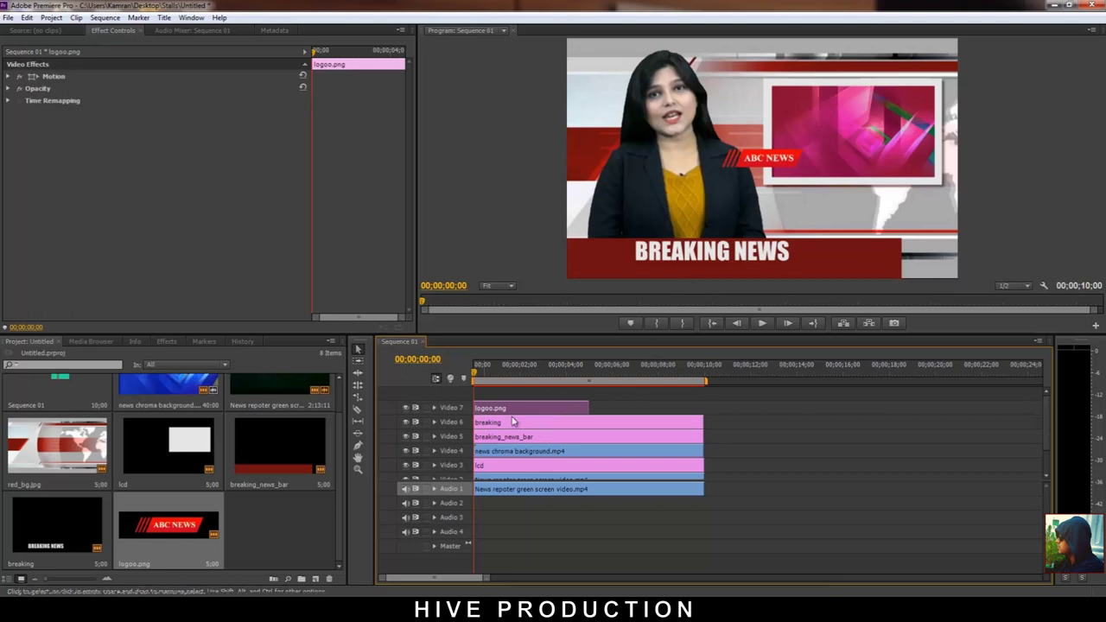
{"action": "left_click", "coordinate": [9, 76]}
{"action": "left_click_drag", "start_coordinate": [163, 90], "coordinate": [467, 107]}
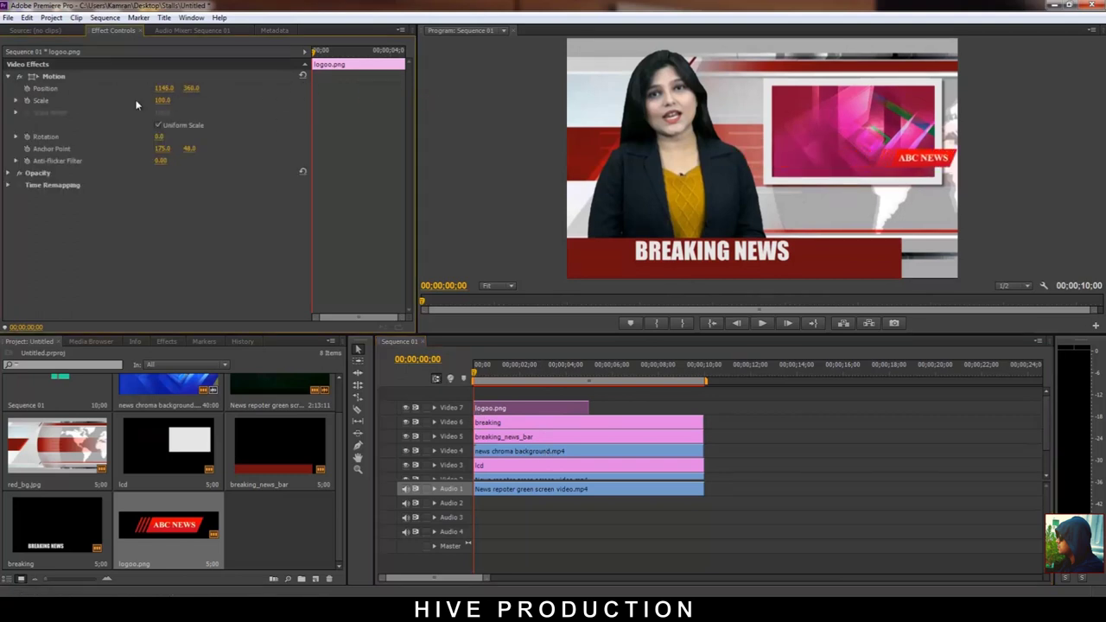
{"action": "left_click_drag", "start_coordinate": [160, 101], "coordinate": [347, 90]}
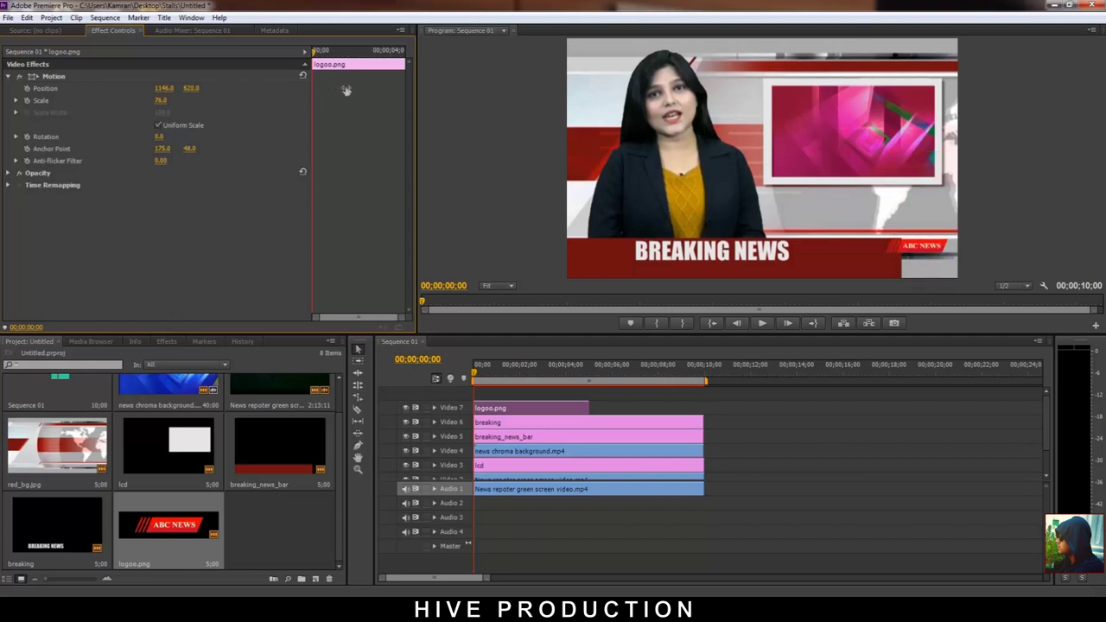
{"action": "mouse_move", "coordinate": [164, 89]}
{"action": "left_mouse_down"}
{"action": "mouse_move", "coordinate": [149, 96]}
{"action": "mouse_move", "coordinate": [177, 98]}
{"action": "left_mouse_up"}
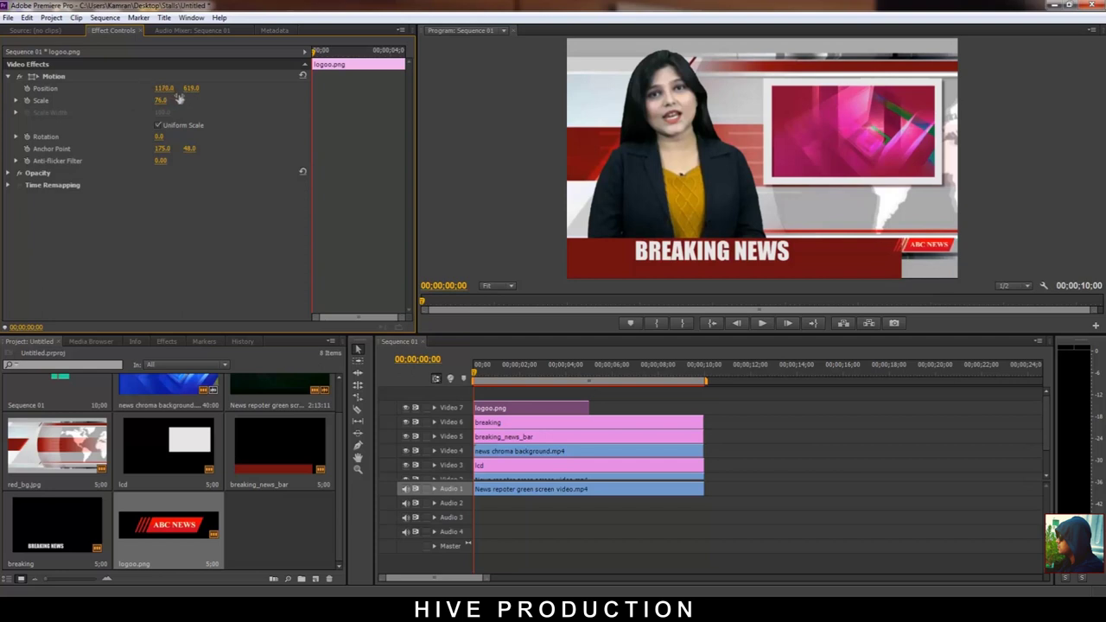
Narrow the red rectangle in breaking_news_bar to about 970 wide, keeping its start at the frame's edge, and close the title
{"action": "double_click", "coordinate": [267, 456]}
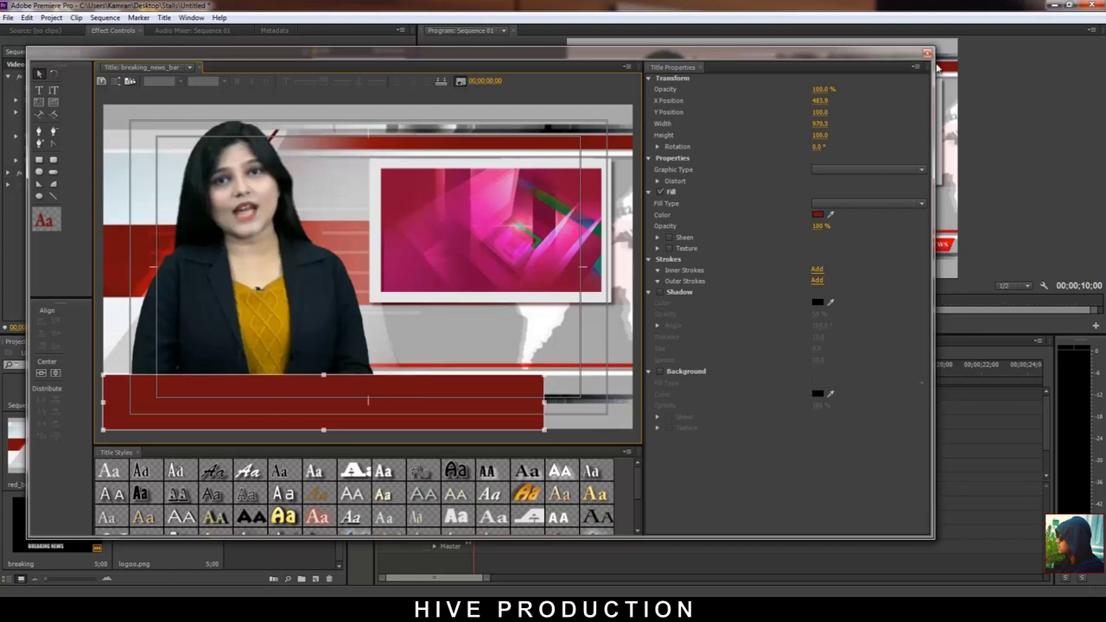
{"action": "left_click", "coordinate": [927, 53]}
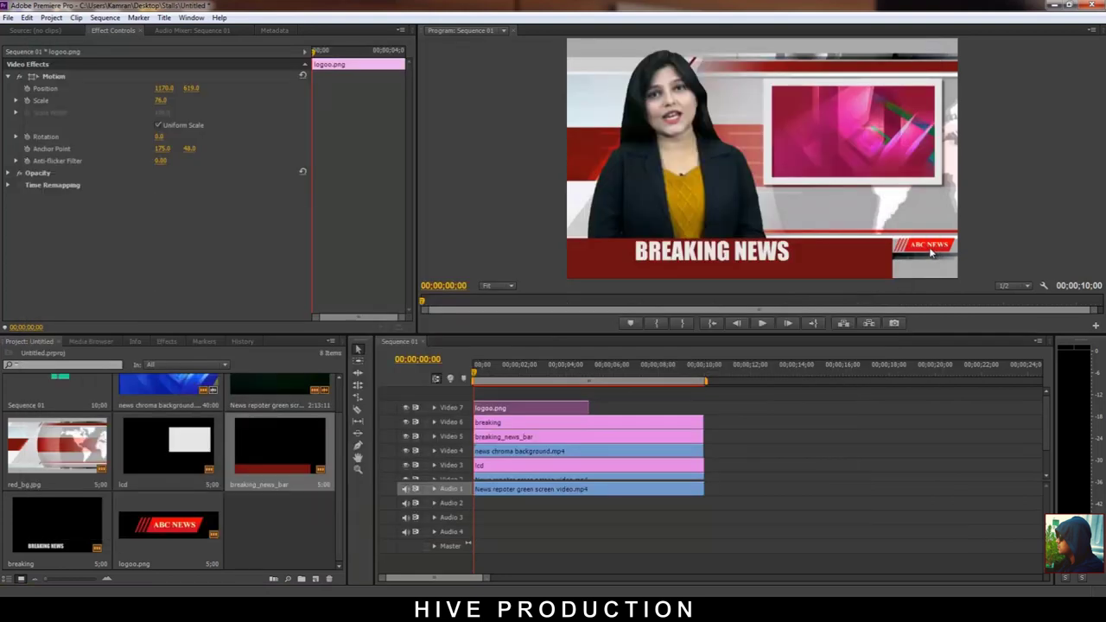
Apply the RGB Curves effect to the logoo.png clip and pull the midpoint of its red curve downward
{"action": "left_click", "coordinate": [177, 524]}
{"action": "left_click", "coordinate": [166, 341]}
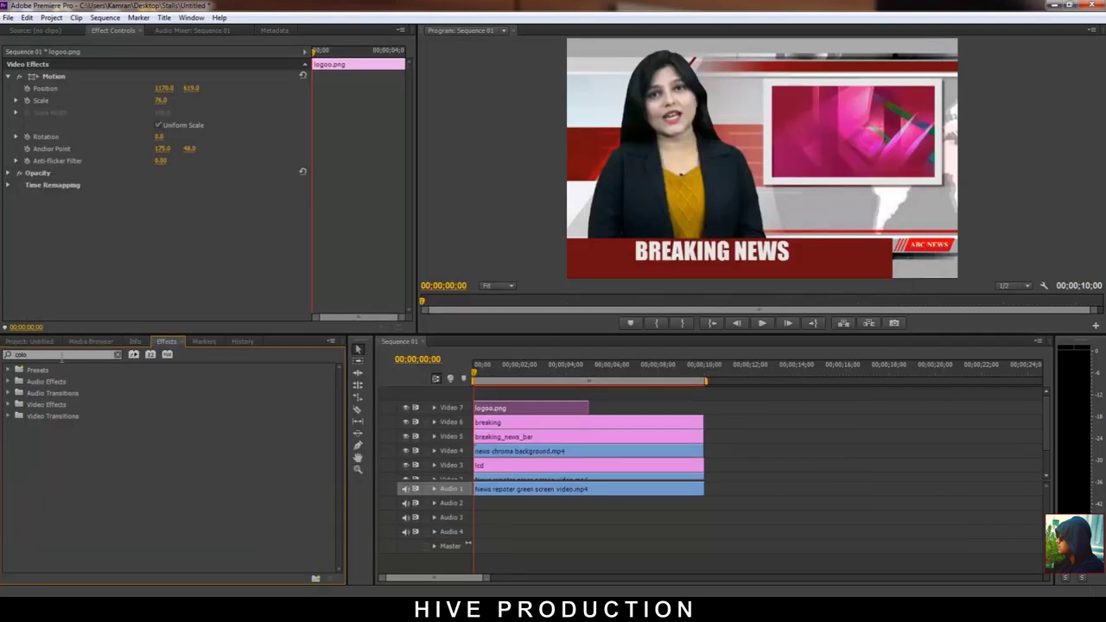
{"action": "left_click", "coordinate": [22, 354]}
{"action": "type", "text": "o"}
{"action": "type", "text": "cu"}
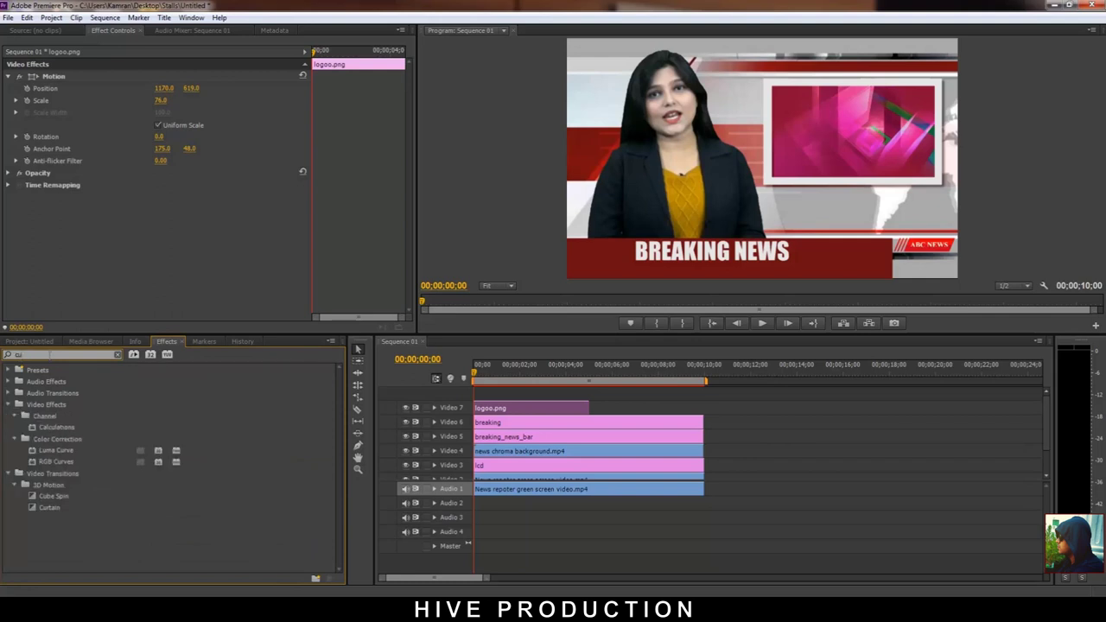
{"action": "key", "text": "BackSpace"}
{"action": "type", "text": "olor"}
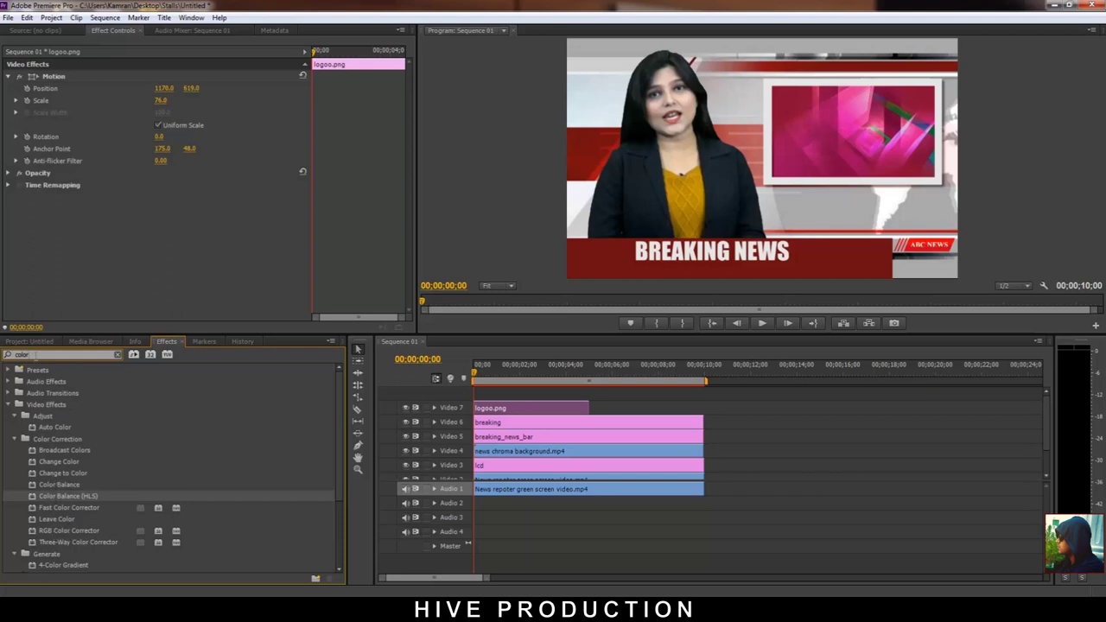
{"action": "type", "text": "curv"}
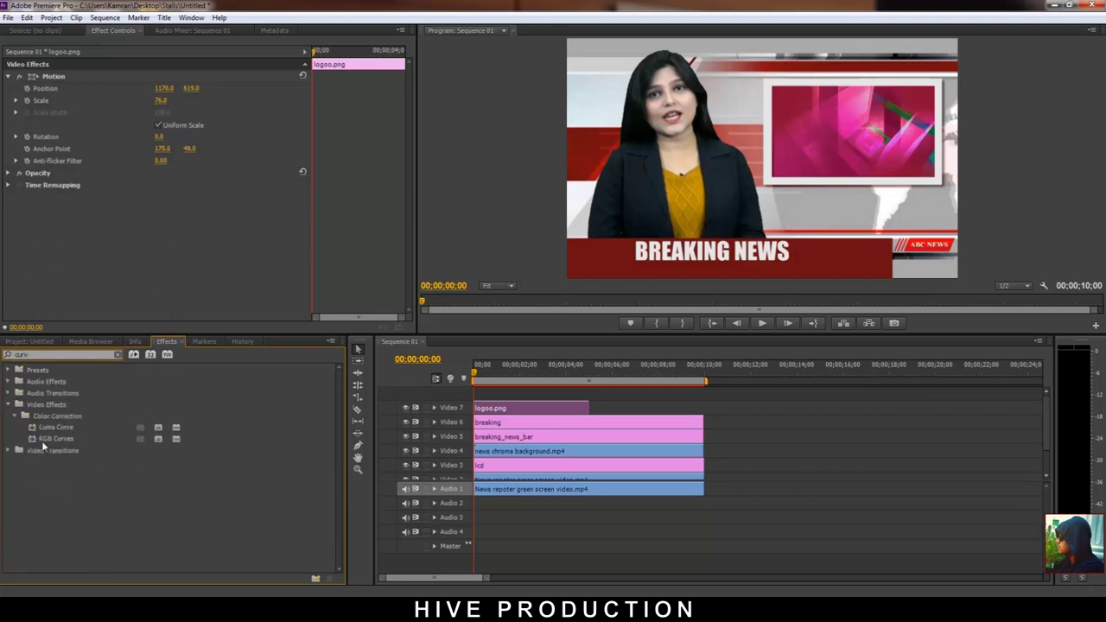
{"action": "left_click_drag", "start_coordinate": [41, 441], "coordinate": [529, 409]}
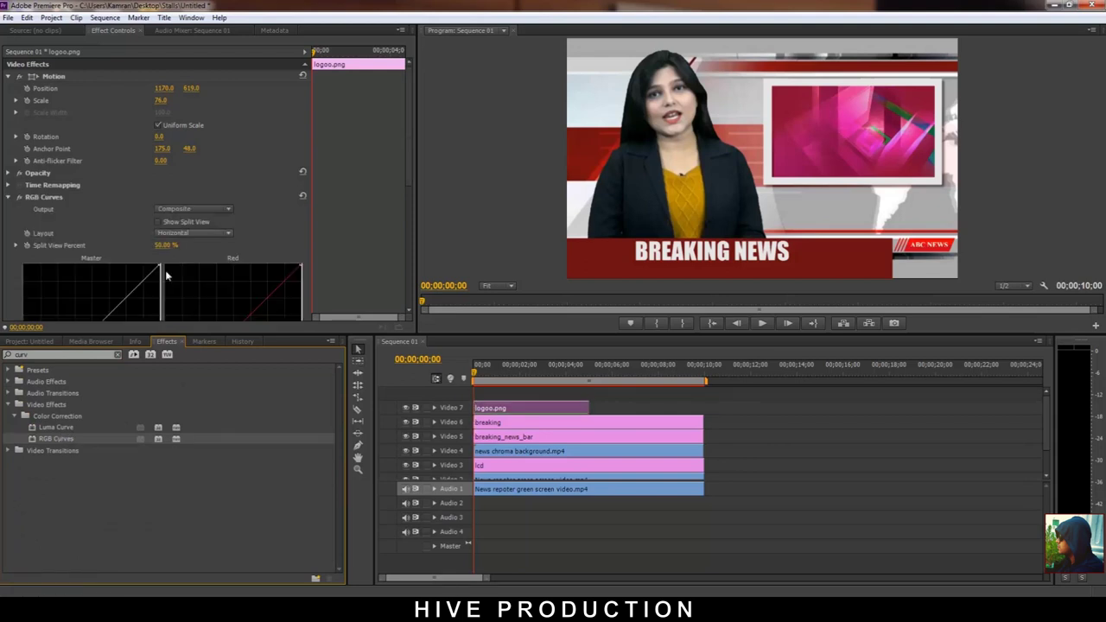
{"action": "scroll", "coordinate": [402, 208], "scroll_direction": "down", "scroll_amount": 5}
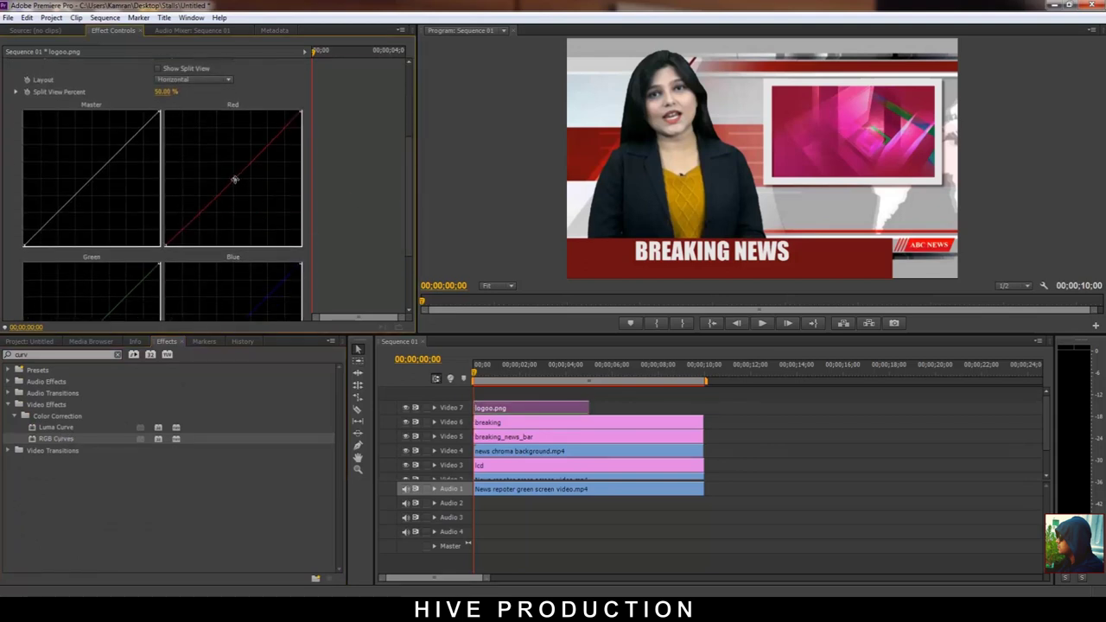
{"action": "left_click_drag", "start_coordinate": [234, 179], "coordinate": [250, 189]}
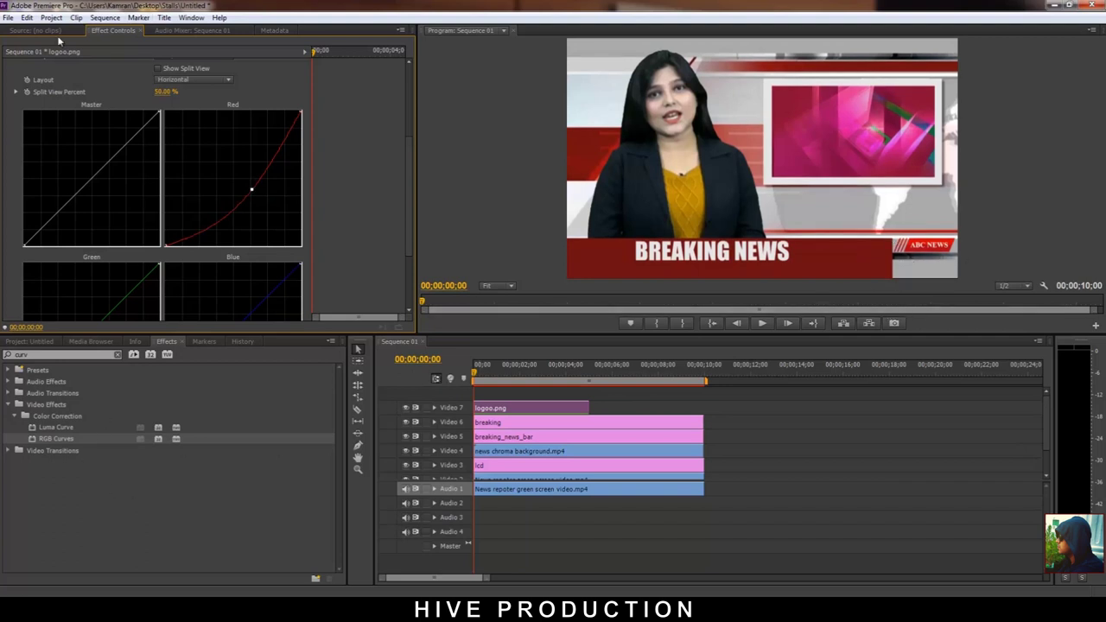
Create a new 1280 by 720 title with the default name and draw a white rectangle about 194 by 43 beneath the ABC NEWS logo
{"action": "left_click", "coordinate": [8, 18]}
{"action": "mouse_move", "coordinate": [26, 31]}
{"action": "left_click", "coordinate": [243, 105]}
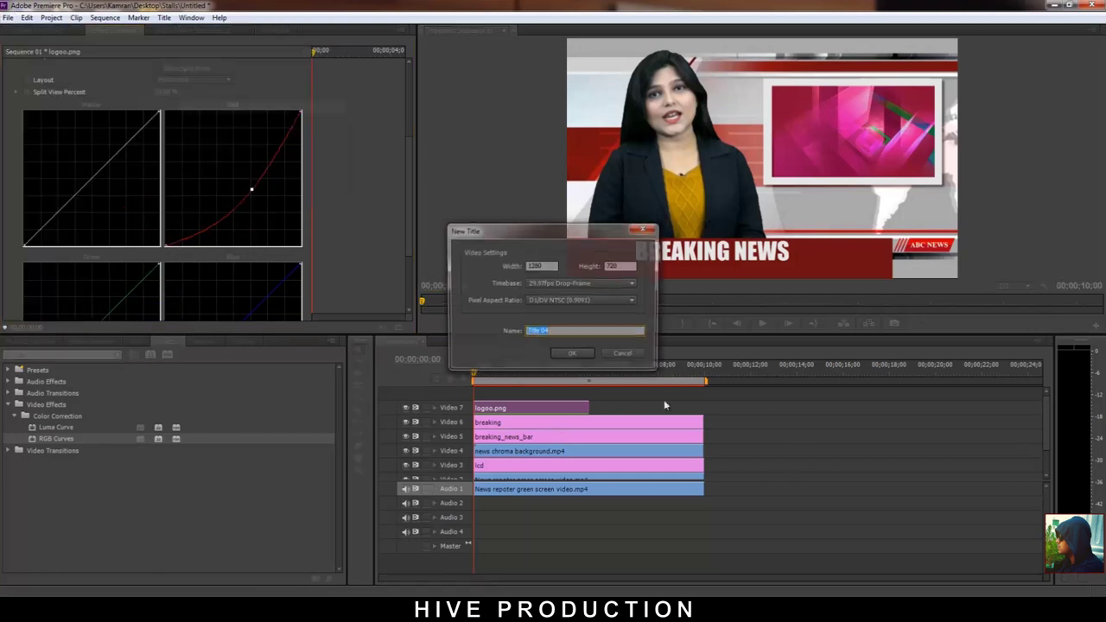
{"action": "left_click", "coordinate": [574, 353]}
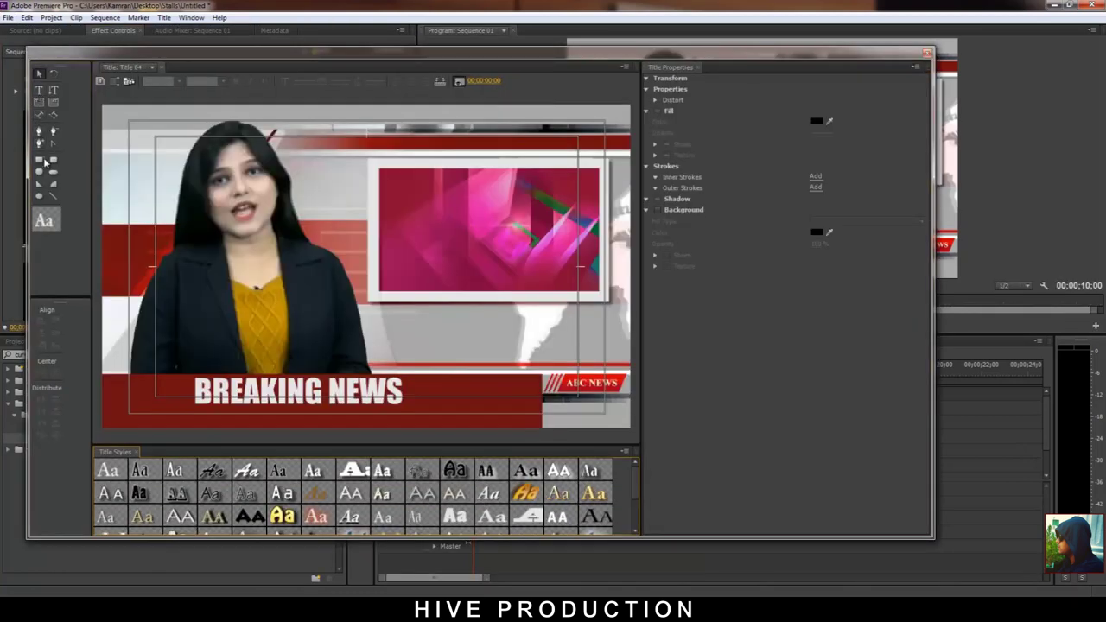
{"action": "left_click_drag", "start_coordinate": [543, 395], "coordinate": [630, 411]}
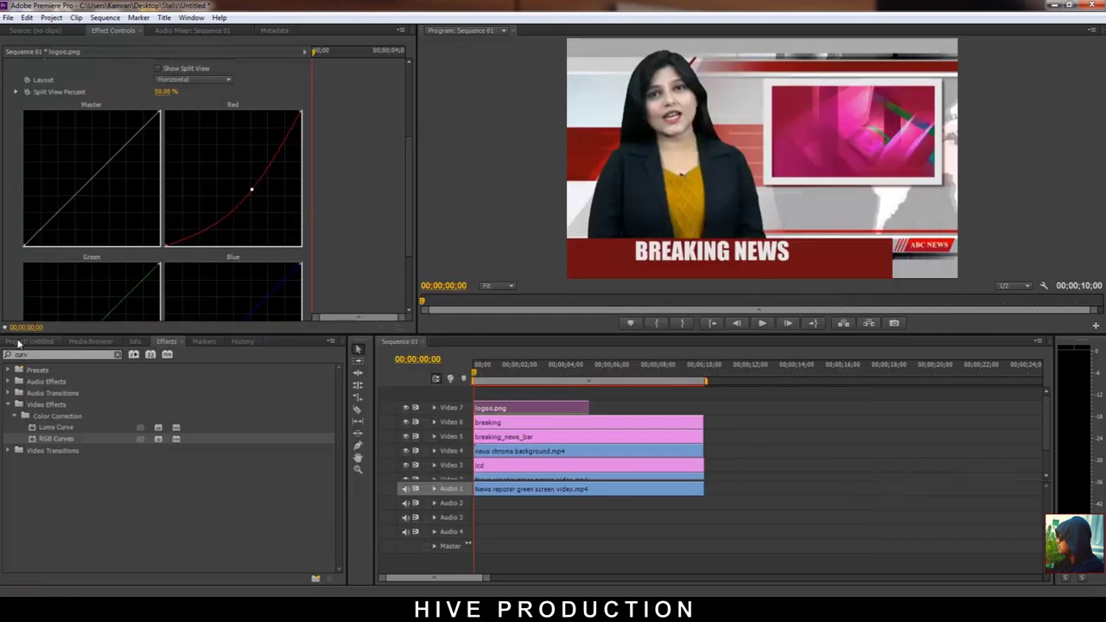
Place Title 04 at the start of Video 8 and extend both it and logoo.png to the other clips' full length
{"action": "left_click", "coordinate": [29, 342]}
{"action": "left_click_drag", "start_coordinate": [285, 532], "coordinate": [501, 436]}
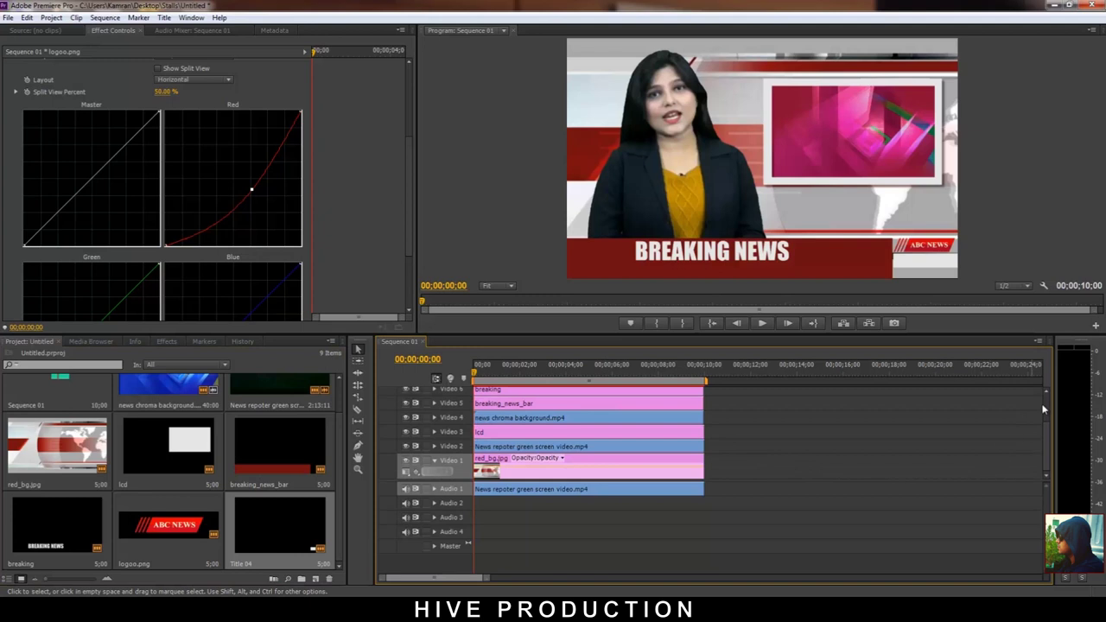
{"action": "left_click", "coordinate": [1046, 409]}
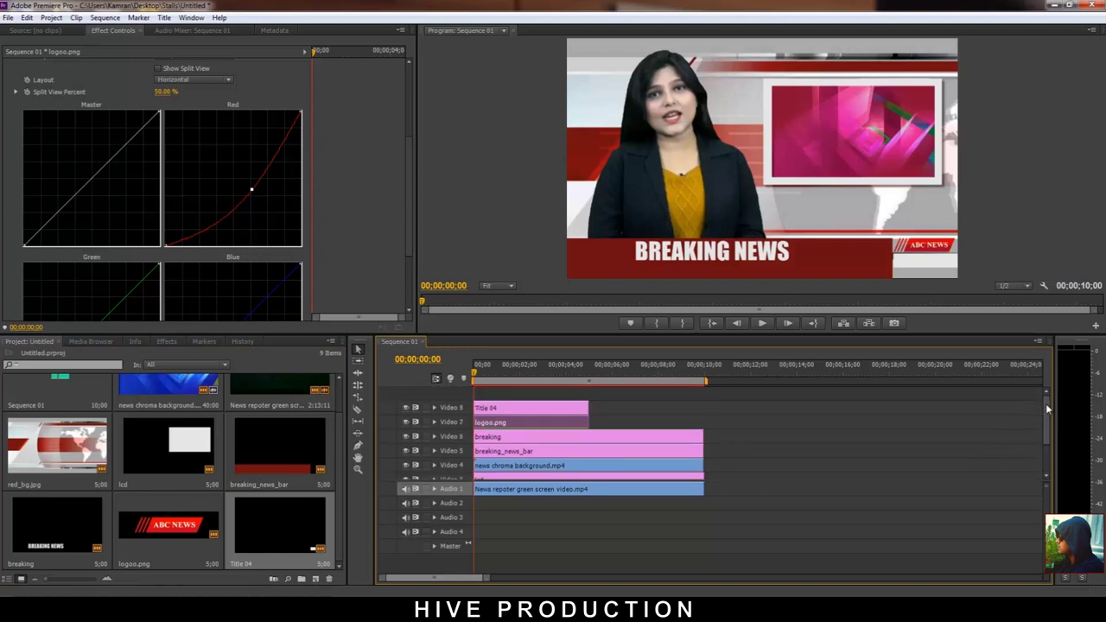
{"action": "left_click_drag", "start_coordinate": [588, 409], "coordinate": [705, 415]}
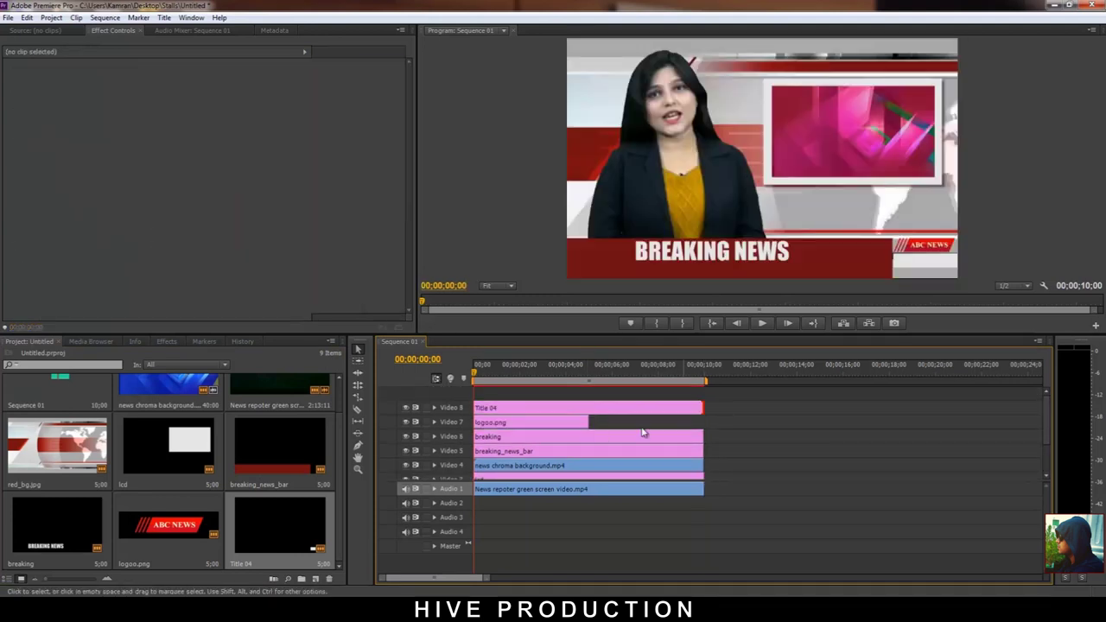
{"action": "left_click_drag", "start_coordinate": [589, 423], "coordinate": [706, 429]}
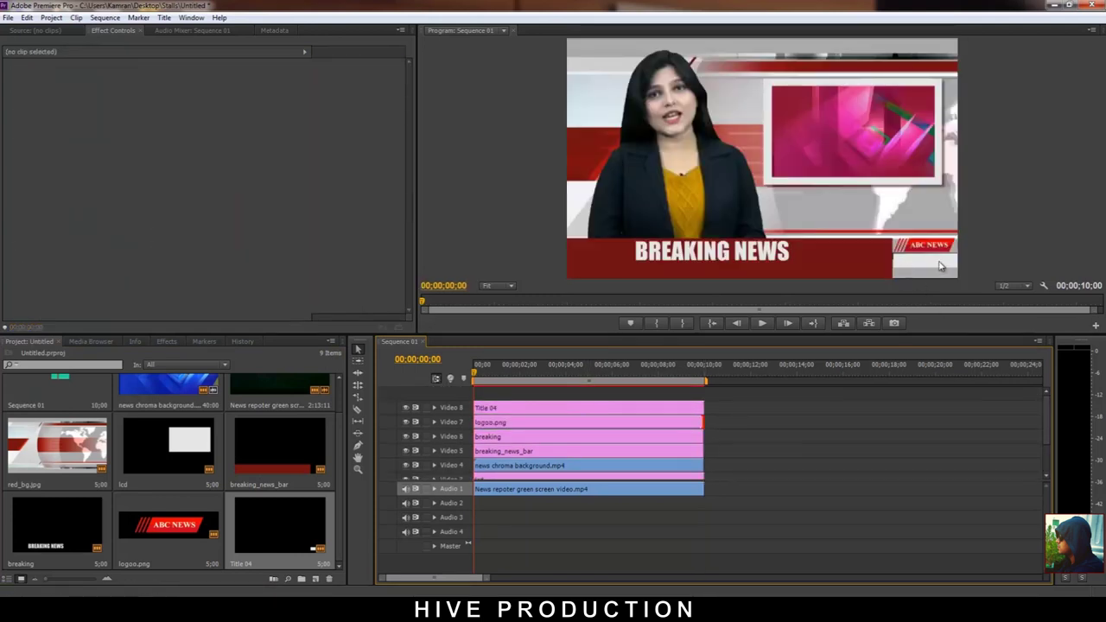
{"action": "double_click", "coordinate": [609, 409]}
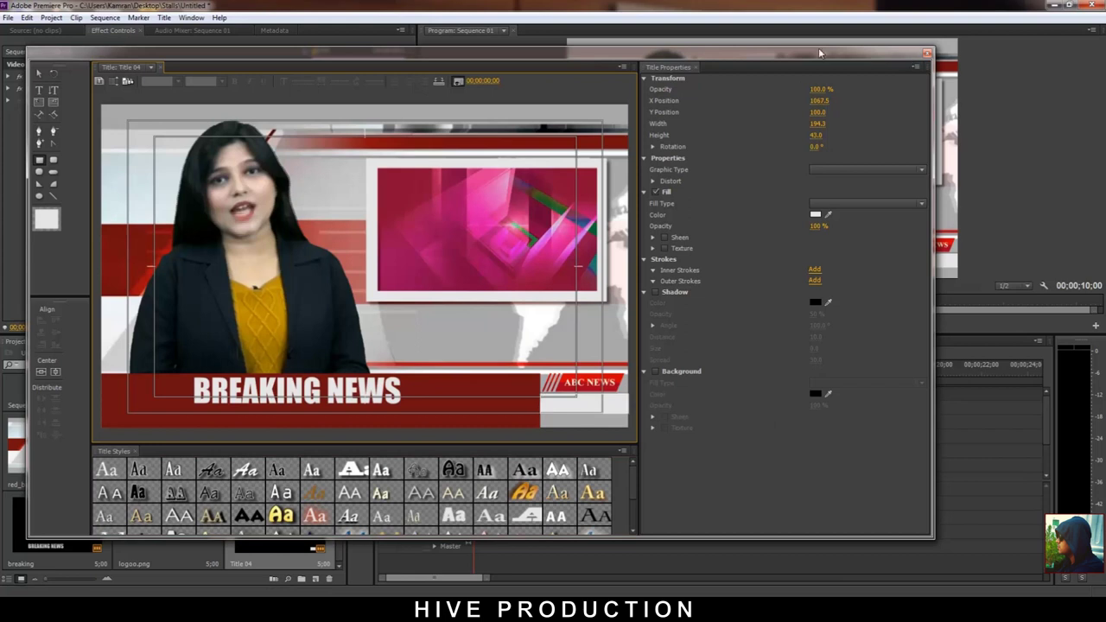
{"action": "left_click", "coordinate": [927, 54]}
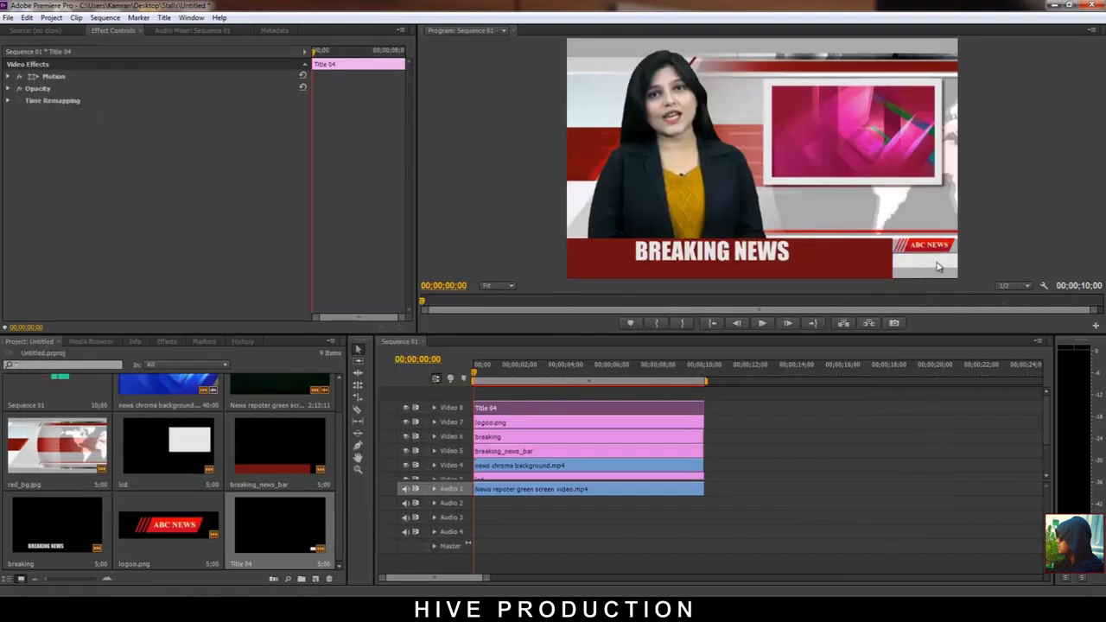
Create a 1280 by 720 title named down_bar with a white rectangle about 1171 by 47 along the frame's lower edge, then close it
{"action": "left_click", "coordinate": [7, 19]}
{"action": "mouse_move", "coordinate": [87, 31]}
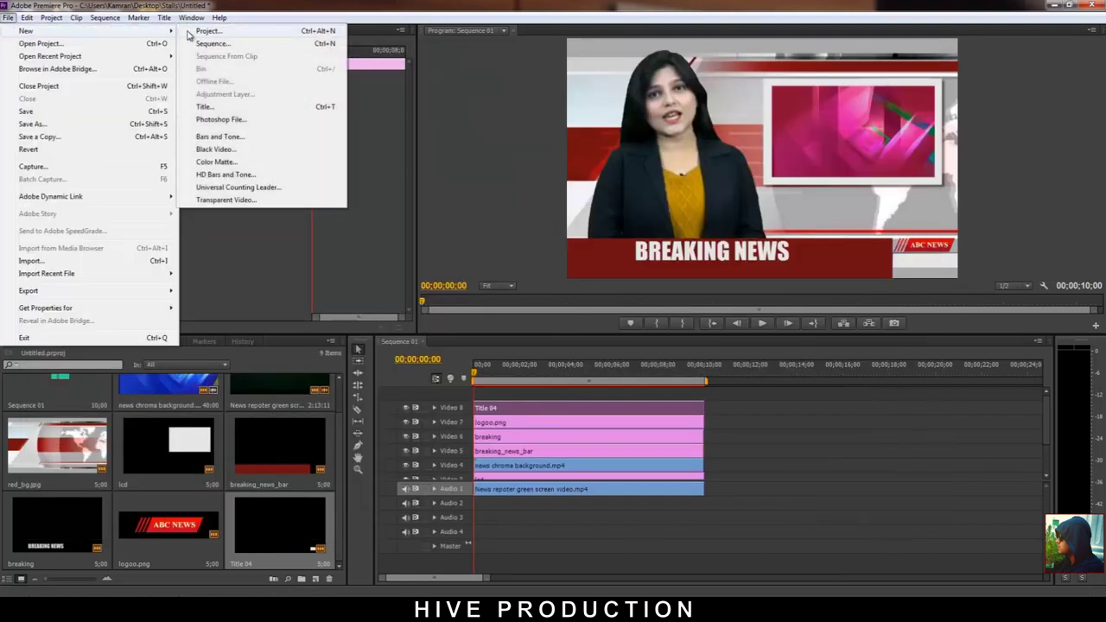
{"action": "left_click", "coordinate": [206, 107]}
{"action": "type", "text": "down"}
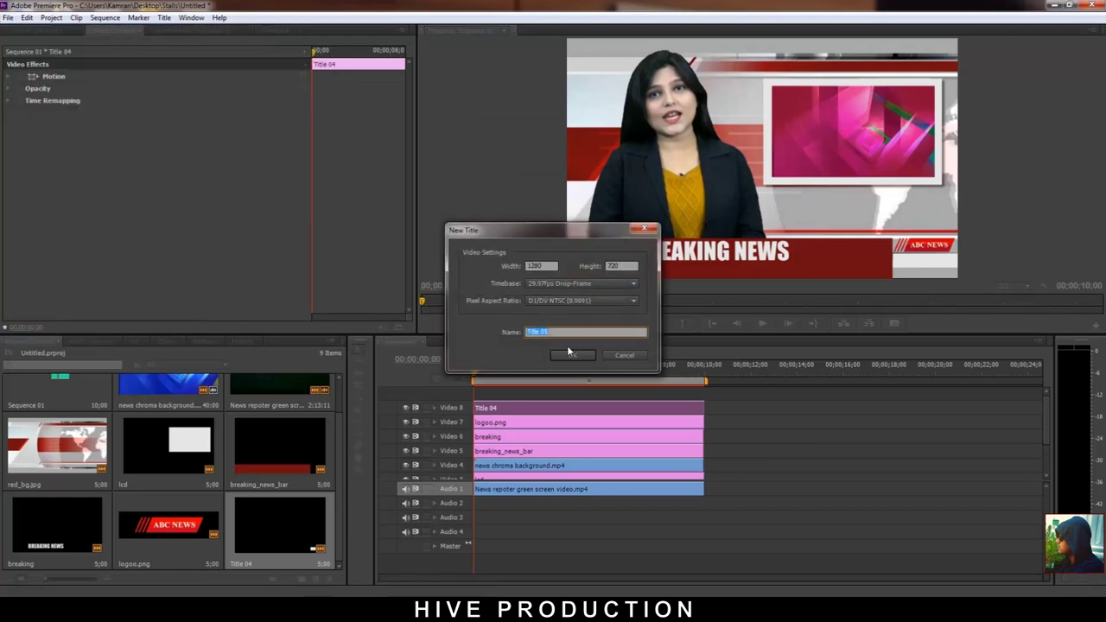
{"action": "type", "text": "_bar"}
{"action": "left_click", "coordinate": [569, 352]}
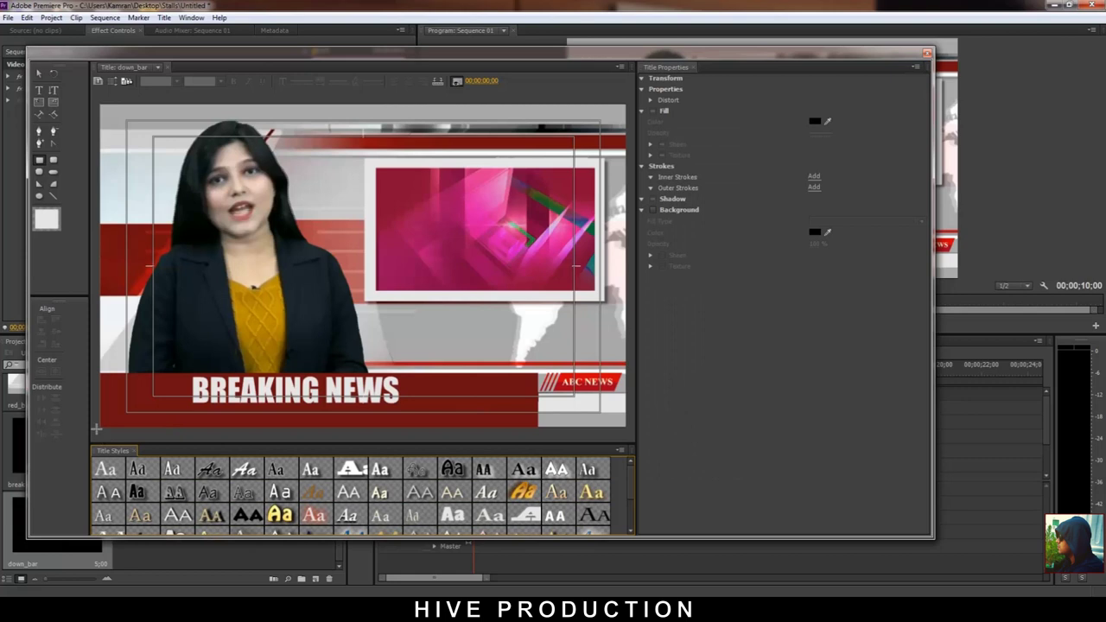
{"action": "left_click_drag", "start_coordinate": [96, 428], "coordinate": [624, 406]}
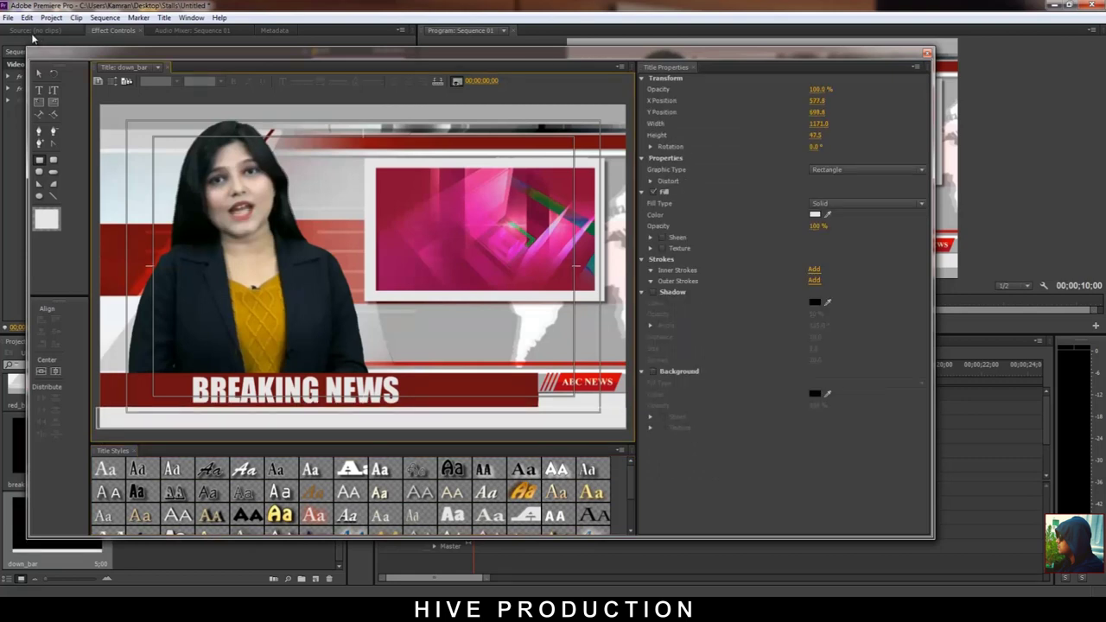
{"action": "left_click", "coordinate": [927, 54]}
Place down_bar at the start of Video 9 and extend it to the other clips' full length
{"action": "left_click_drag", "start_coordinate": [73, 541], "coordinate": [481, 395]}
{"action": "left_click", "coordinate": [1046, 406]}
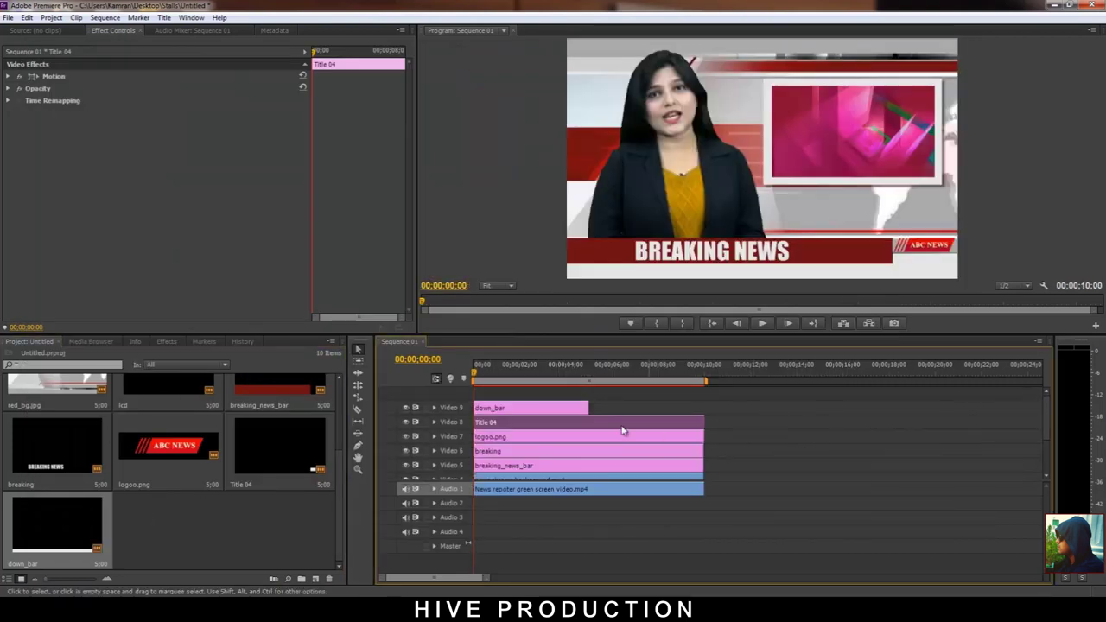
{"action": "left_click_drag", "start_coordinate": [592, 408], "coordinate": [707, 408]}
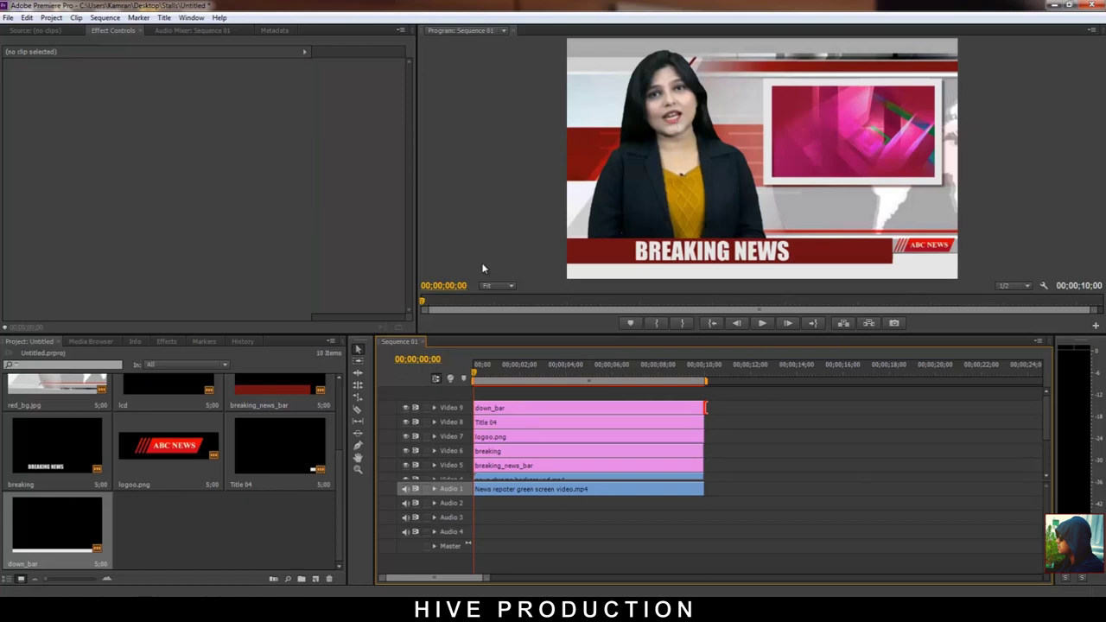
Create a new title named time and add the text 09:00 over the ABC NEWS logo area
{"action": "left_click", "coordinate": [8, 17]}
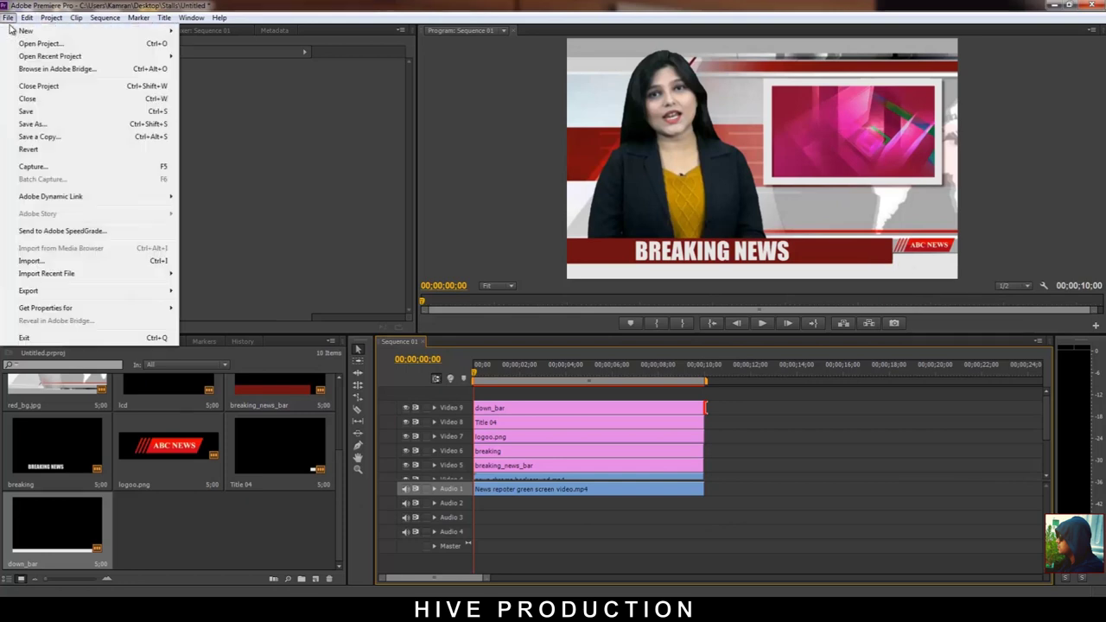
{"action": "mouse_move", "coordinate": [27, 33]}
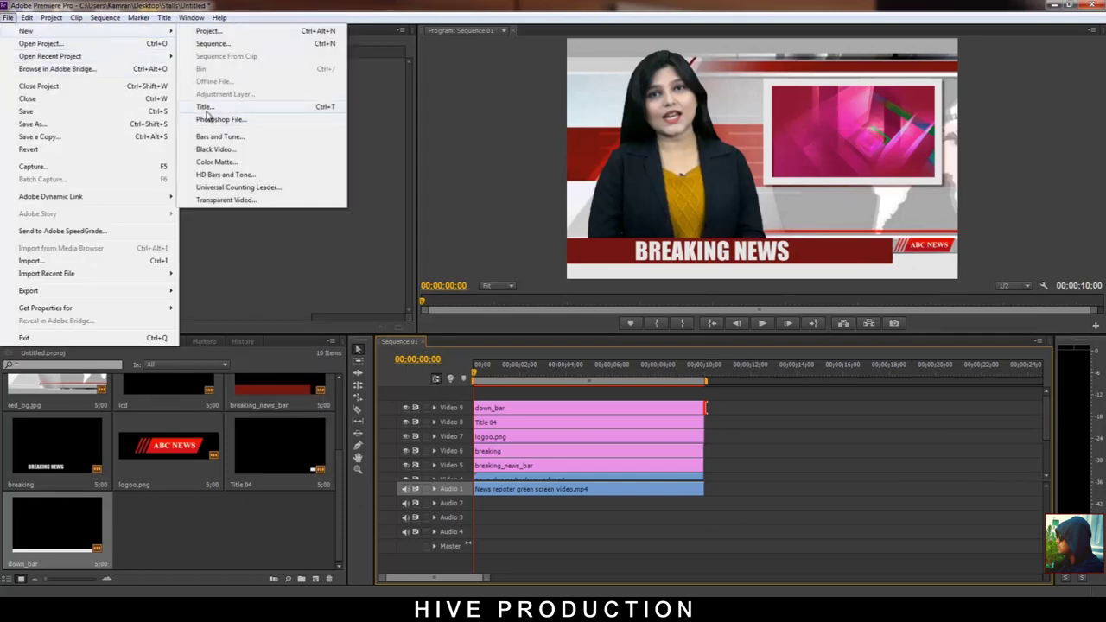
{"action": "left_click", "coordinate": [210, 106]}
{"action": "type", "text": "time"}
{"action": "left_click", "coordinate": [568, 355]}
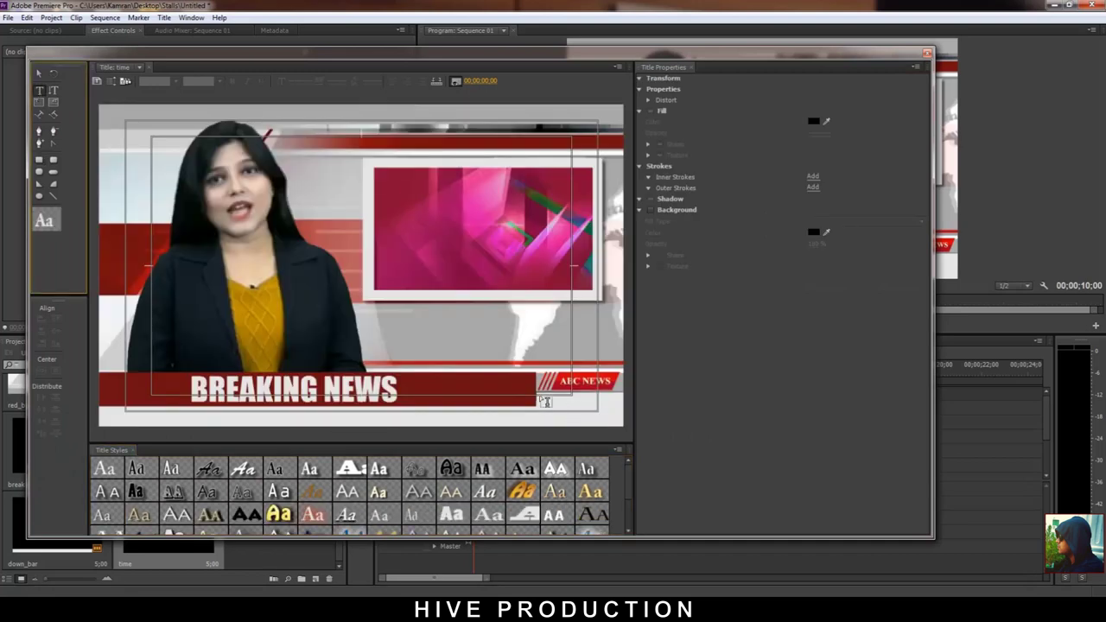
{"action": "left_click", "coordinate": [546, 399]}
{"action": "type", "text": ":00"}
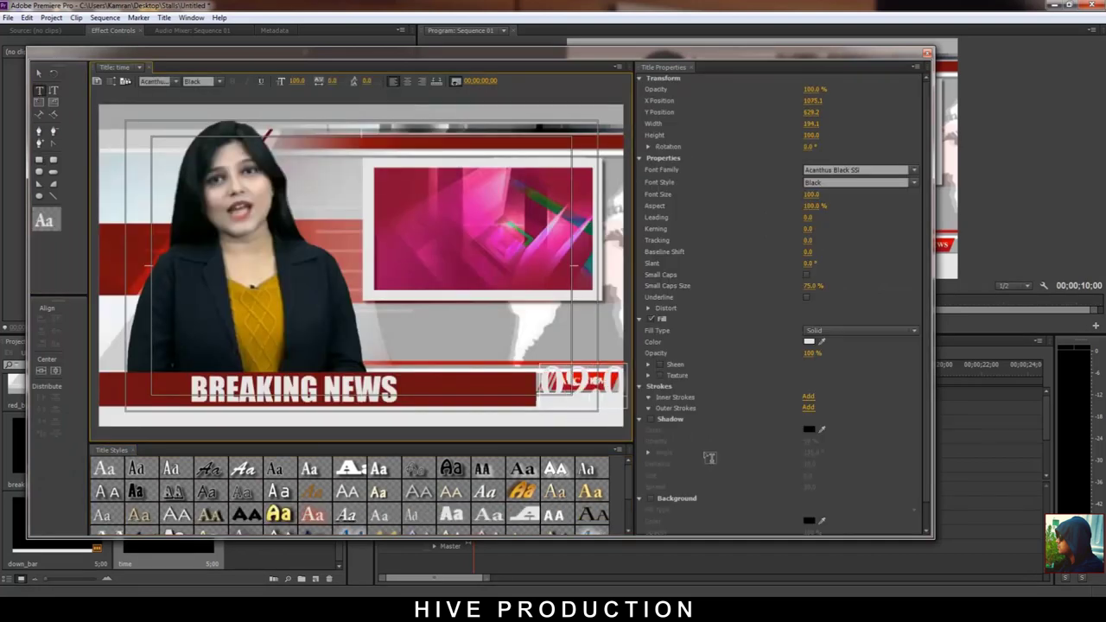
Format the 09:00 text as Arial Bold at font size 43 with a black fill
{"action": "left_click_drag", "start_coordinate": [807, 204], "coordinate": [778, 205]}
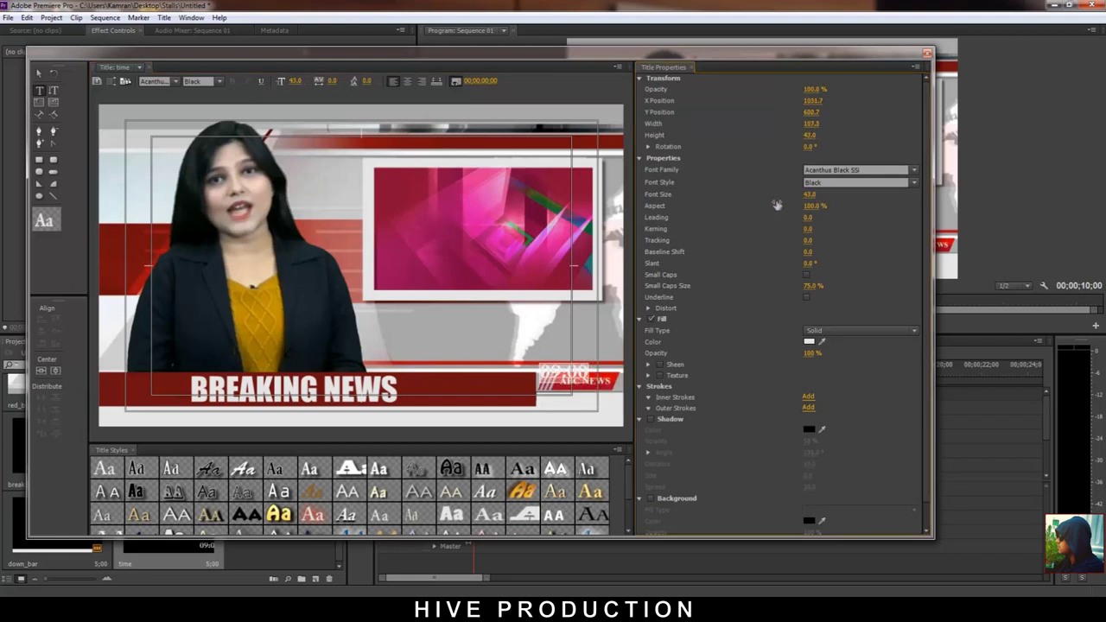
{"action": "left_click", "coordinate": [811, 343]}
{"action": "left_click_drag", "start_coordinate": [447, 260], "coordinate": [425, 246]}
{"action": "left_click", "coordinate": [668, 244]}
{"action": "left_click", "coordinate": [865, 171]}
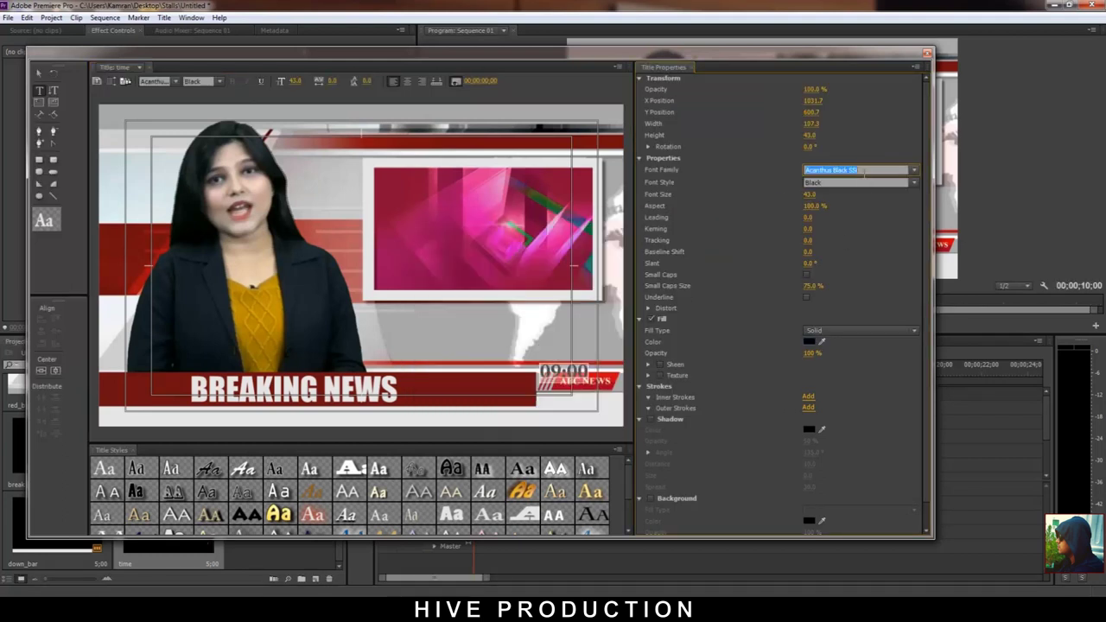
{"action": "type", "text": "Arial"}
{"action": "key", "text": "Return"}
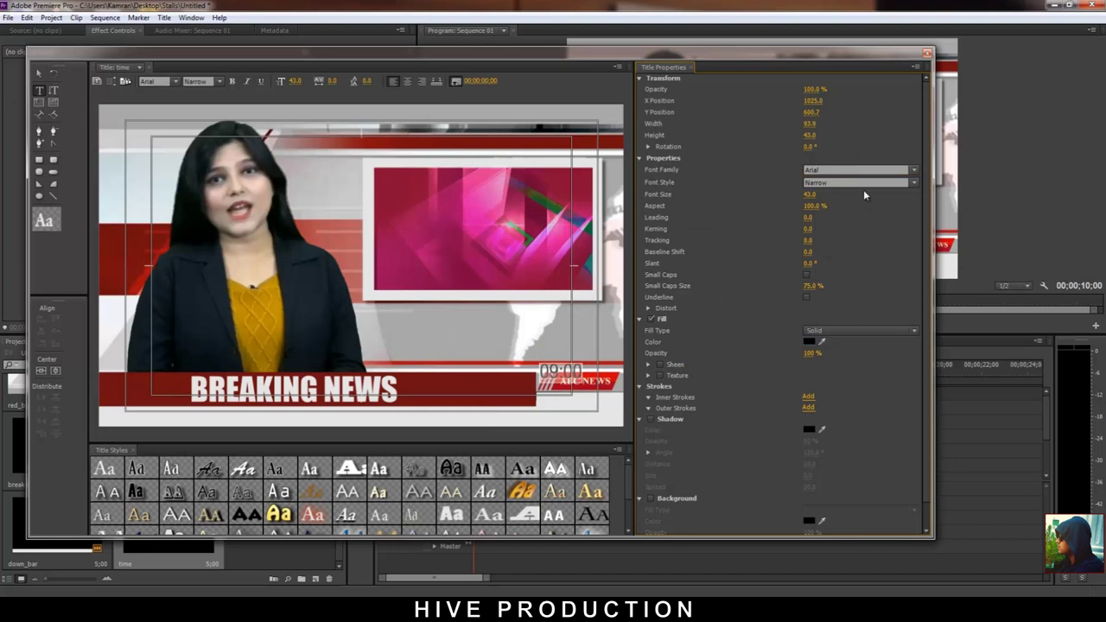
{"action": "left_click", "coordinate": [915, 183]}
{"action": "left_click", "coordinate": [856, 212]}
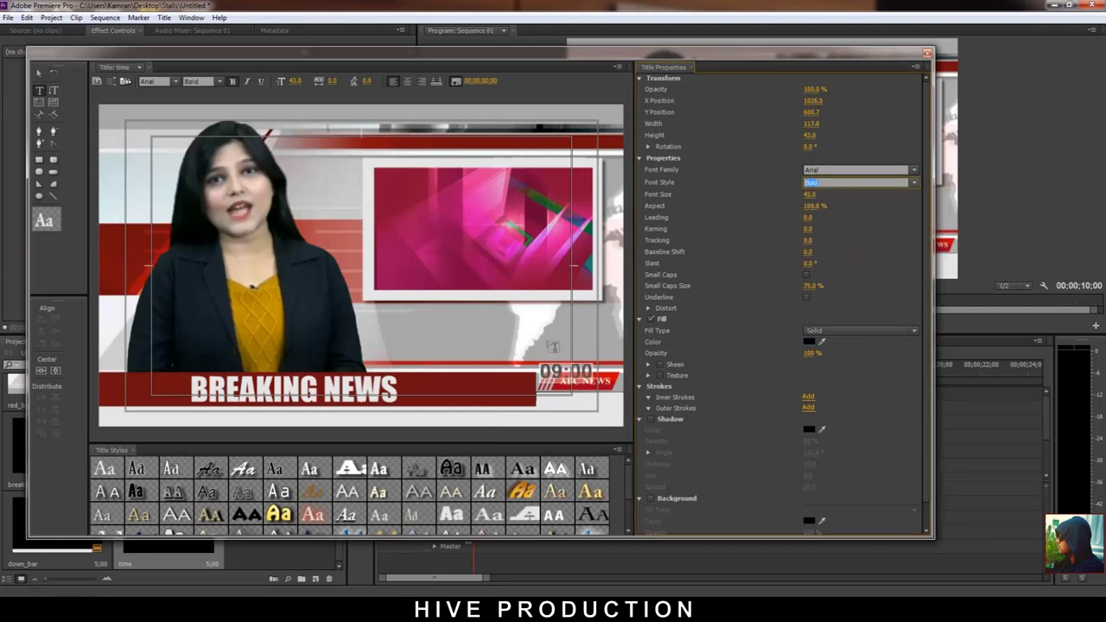
Move the 09:00 text into the white box beneath the ABC NEWS logo and close the title
{"action": "left_click", "coordinate": [39, 73]}
{"action": "left_click_drag", "start_coordinate": [563, 373], "coordinate": [592, 386]}
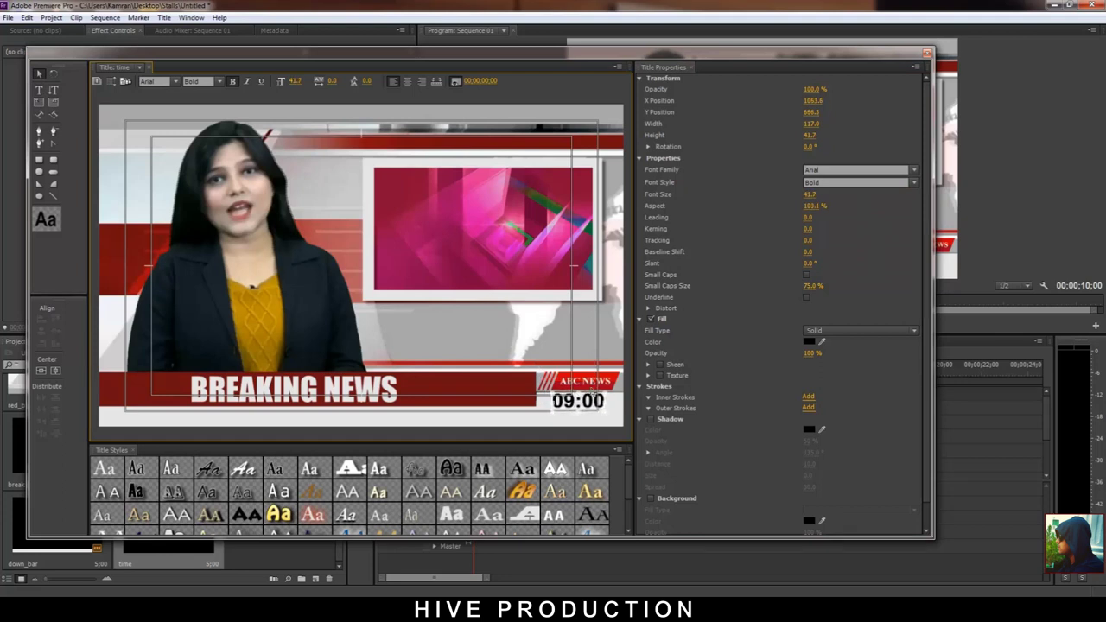
{"action": "left_click", "coordinate": [928, 55]}
Place the time title at the start of Video 10 and extend it to the other clips' full length
{"action": "left_click_drag", "start_coordinate": [173, 529], "coordinate": [480, 397]}
{"action": "scroll", "coordinate": [1046, 413], "scroll_direction": "up", "scroll_amount": 3}
{"action": "left_click_drag", "start_coordinate": [589, 408], "coordinate": [706, 407]}
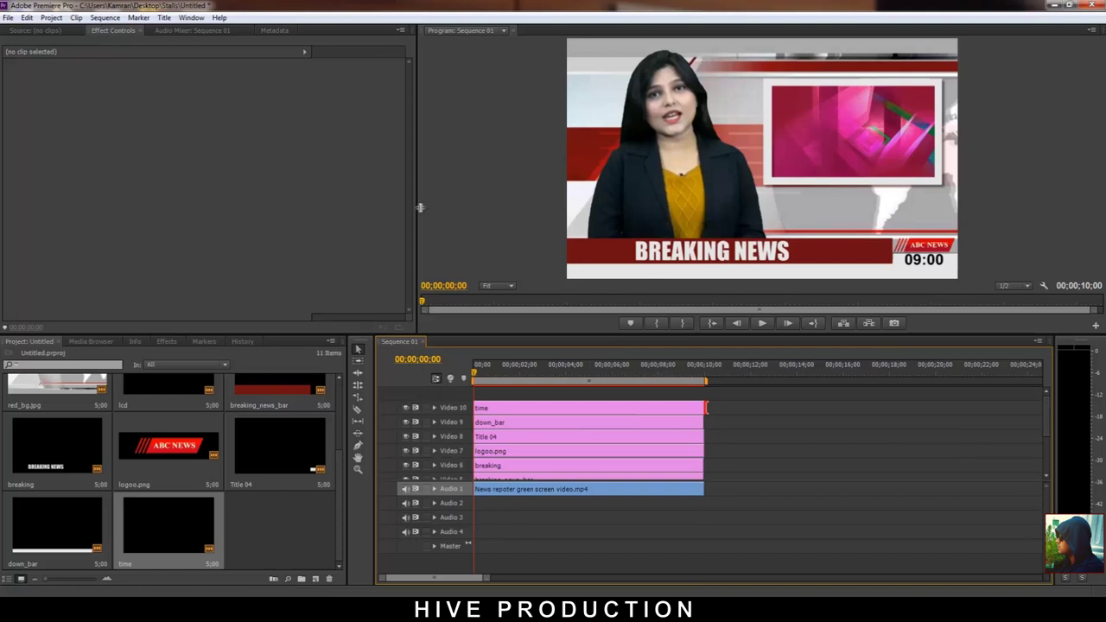
Try to move the breaking_news_bar clip from Video 1 up to Video 6, and undo the move
{"action": "left_click", "coordinate": [264, 392]}
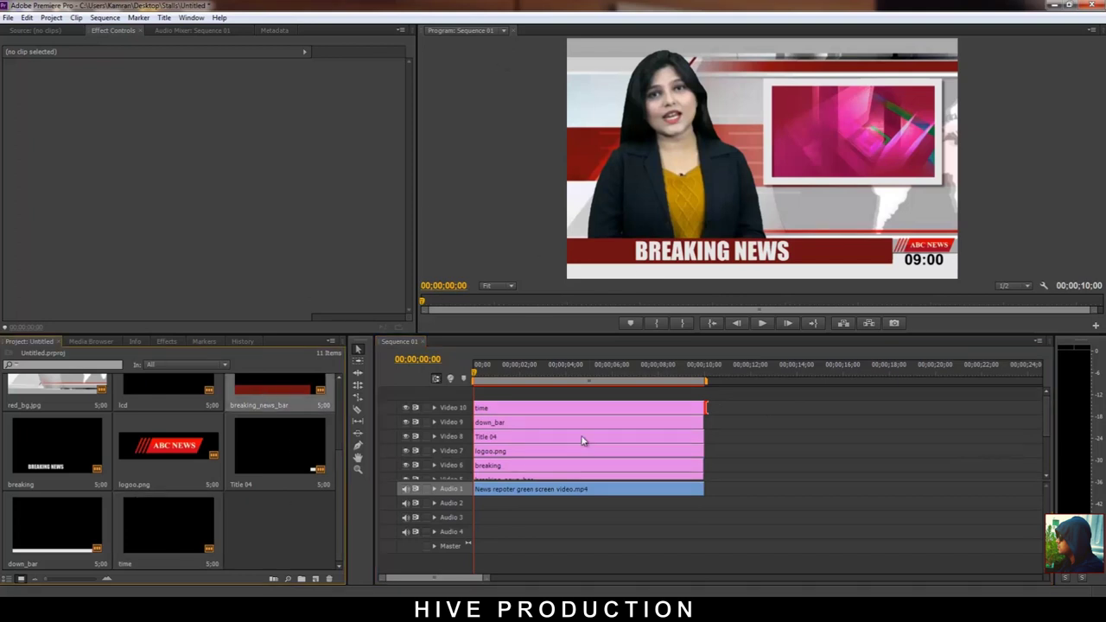
{"action": "left_click", "coordinate": [495, 466]}
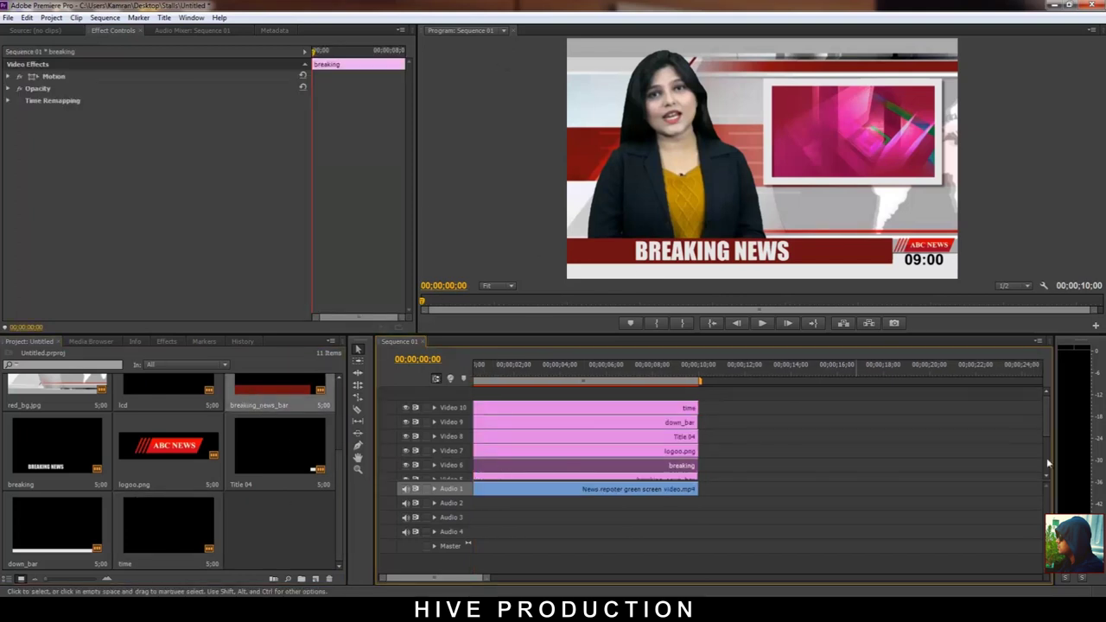
{"action": "left_click", "coordinate": [554, 476]}
{"action": "scroll", "coordinate": [580, 427], "scroll_direction": "down", "scroll_amount": 3}
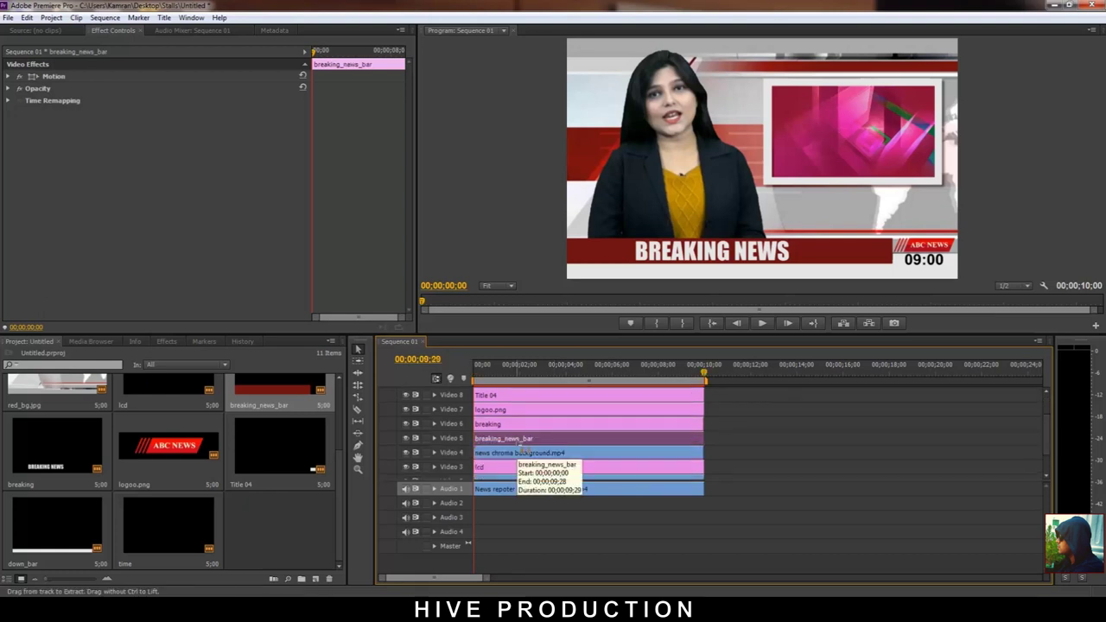
{"action": "key", "text": "End"}
{"action": "left_click_drag", "start_coordinate": [1046, 444], "coordinate": [1048, 462]}
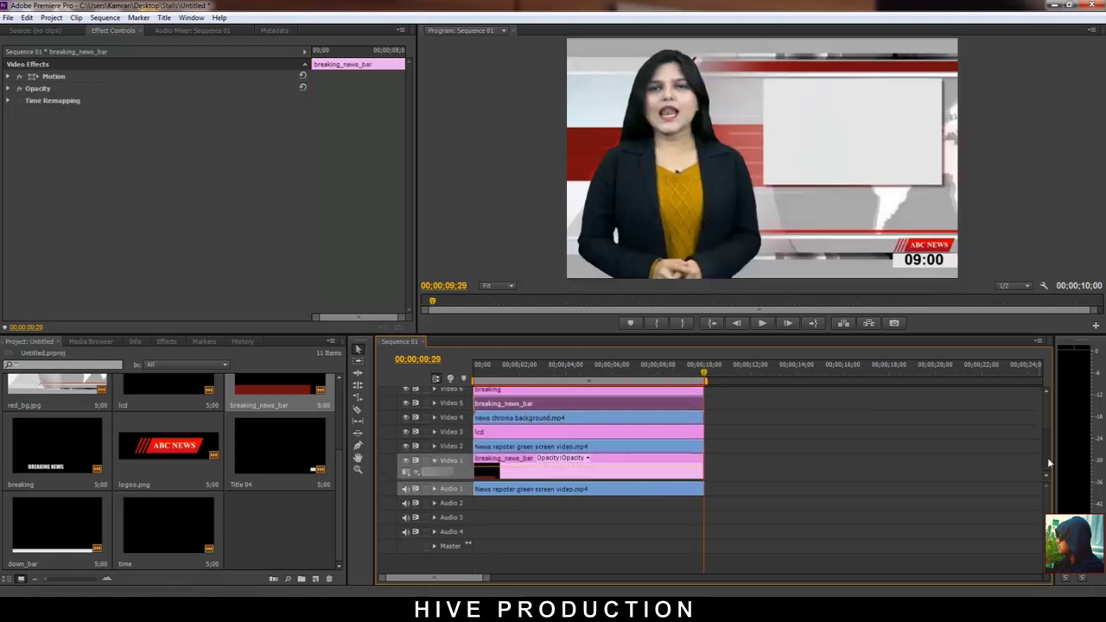
{"action": "left_click_drag", "start_coordinate": [619, 459], "coordinate": [607, 404]}
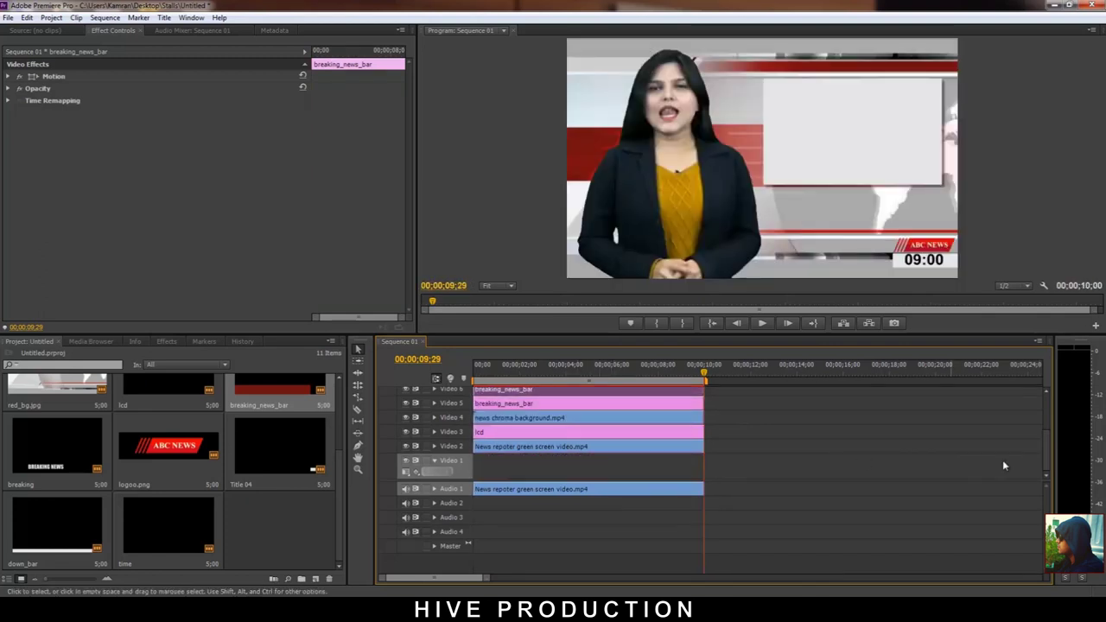
{"action": "key", "text": "ctrl+z"}
Enlarge the timeline to inspect all tracks and undo the replacement of red_bg.jpg by breaking_news_bar on Video 1
{"action": "left_click_drag", "start_coordinate": [745, 331], "coordinate": [746, 208]}
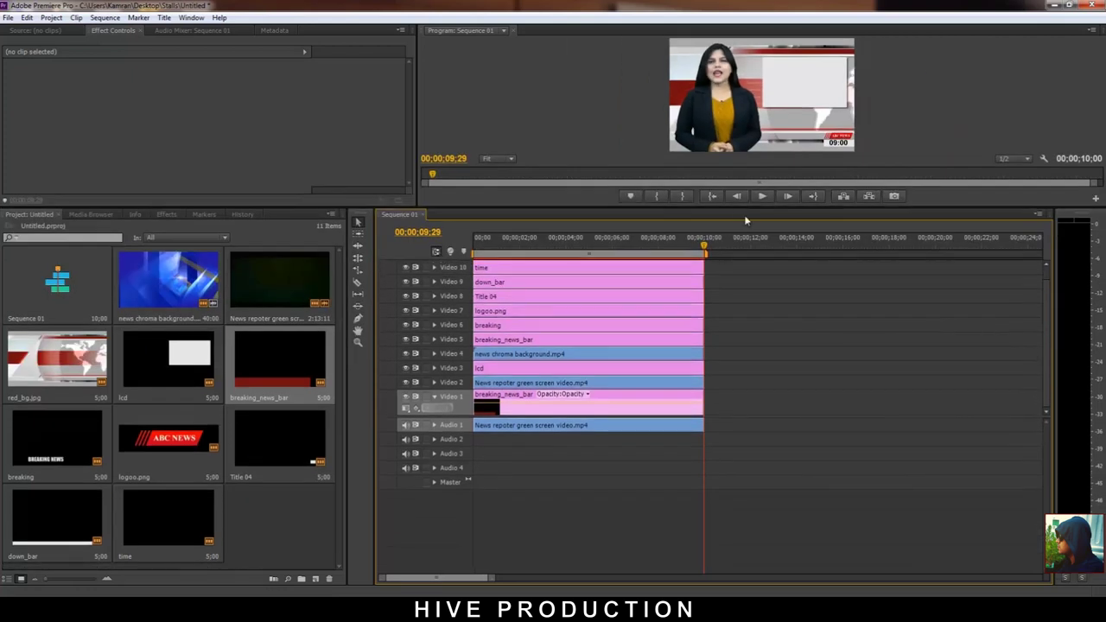
{"action": "left_click", "coordinate": [636, 415]}
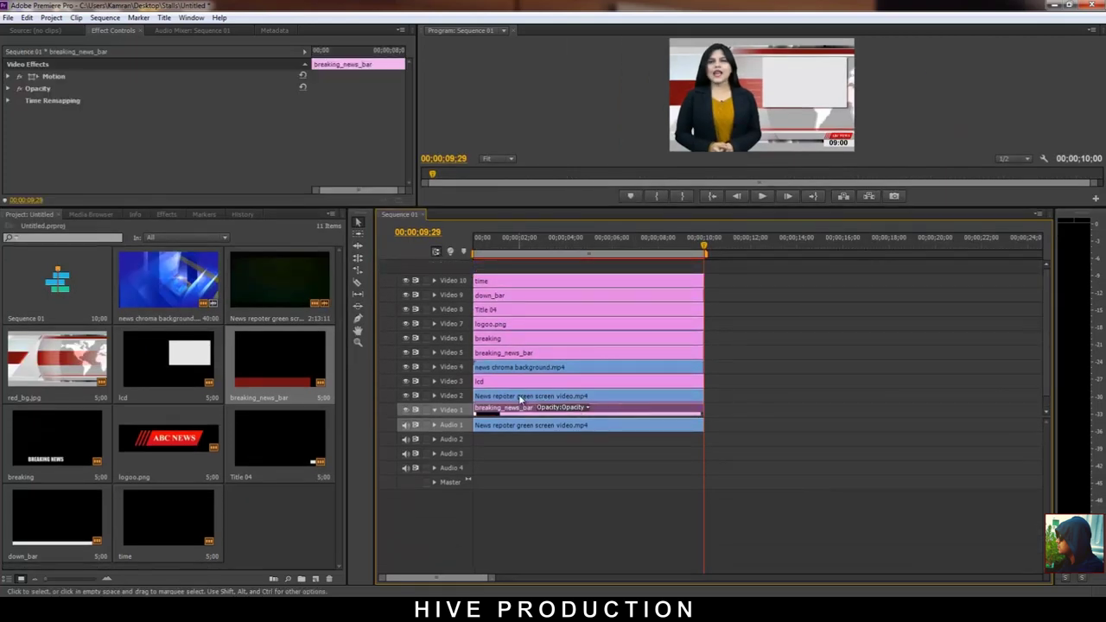
{"action": "key", "text": "ctrl+z"}
{"action": "key", "text": "ctrl+z"}
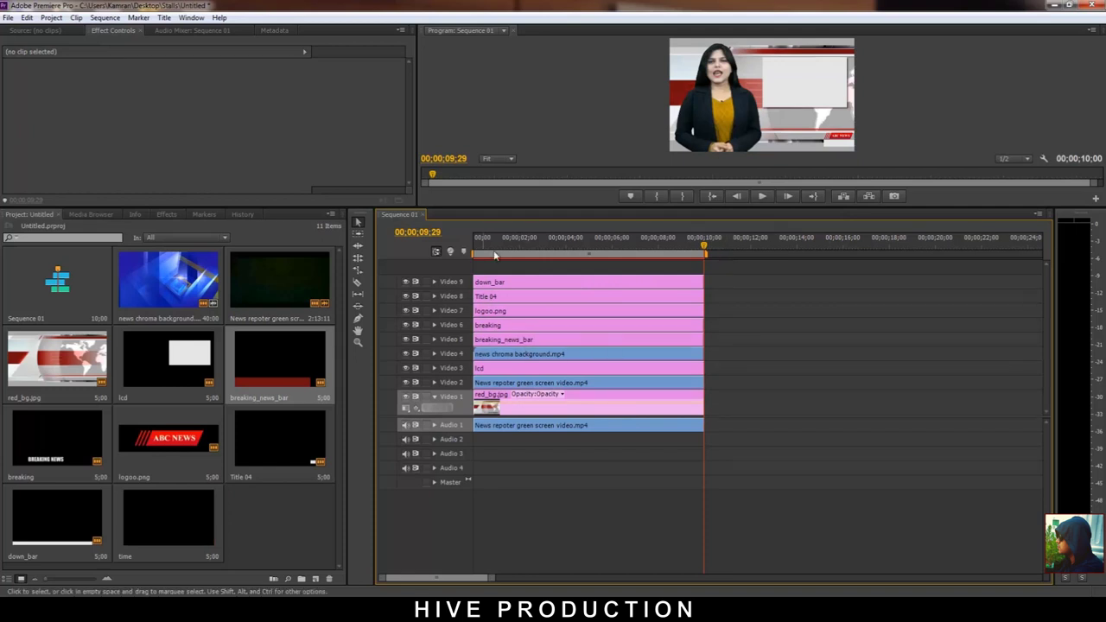
Move the playhead to 00;00;05;11 and enlarge the program preview again
{"action": "left_click_drag", "start_coordinate": [497, 255], "coordinate": [598, 255]}
{"action": "left_click", "coordinate": [289, 374]}
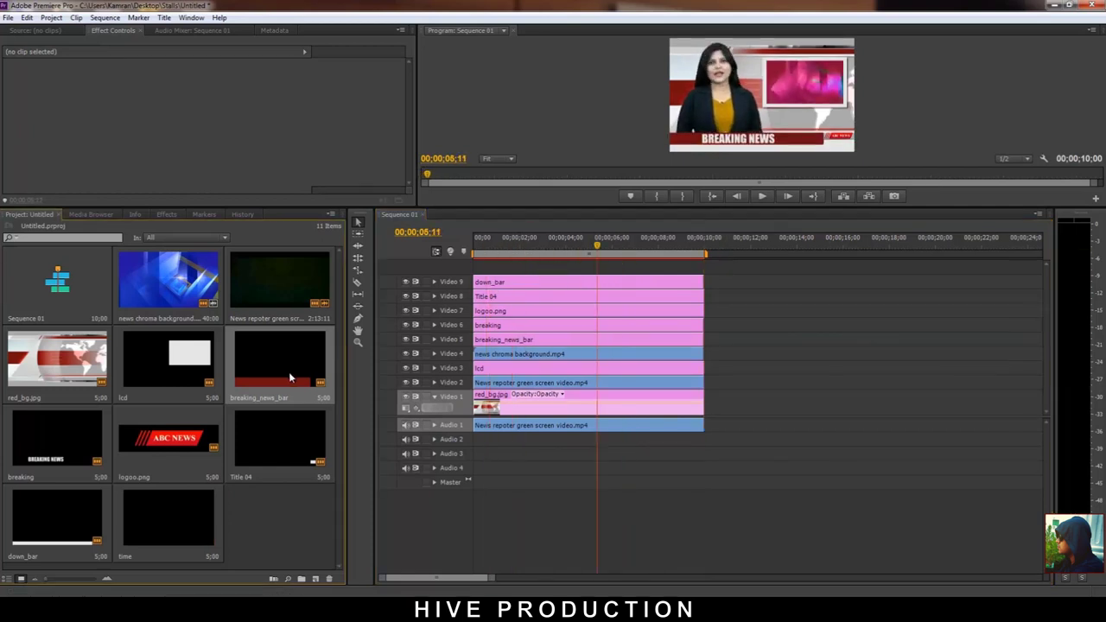
{"action": "left_click_drag", "start_coordinate": [664, 205], "coordinate": [605, 357]}
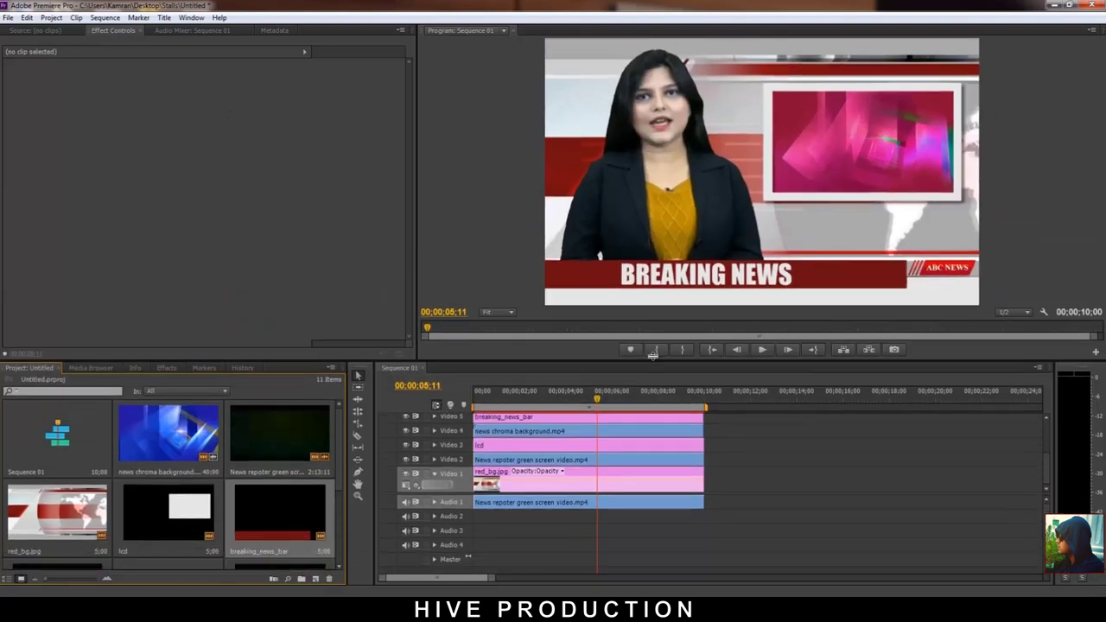
Create a 1280 by 720 title named top and draw a rectangle about 1168 by 61 along the frame's upper edge
{"action": "left_click", "coordinate": [7, 18]}
{"action": "mouse_move", "coordinate": [34, 30]}
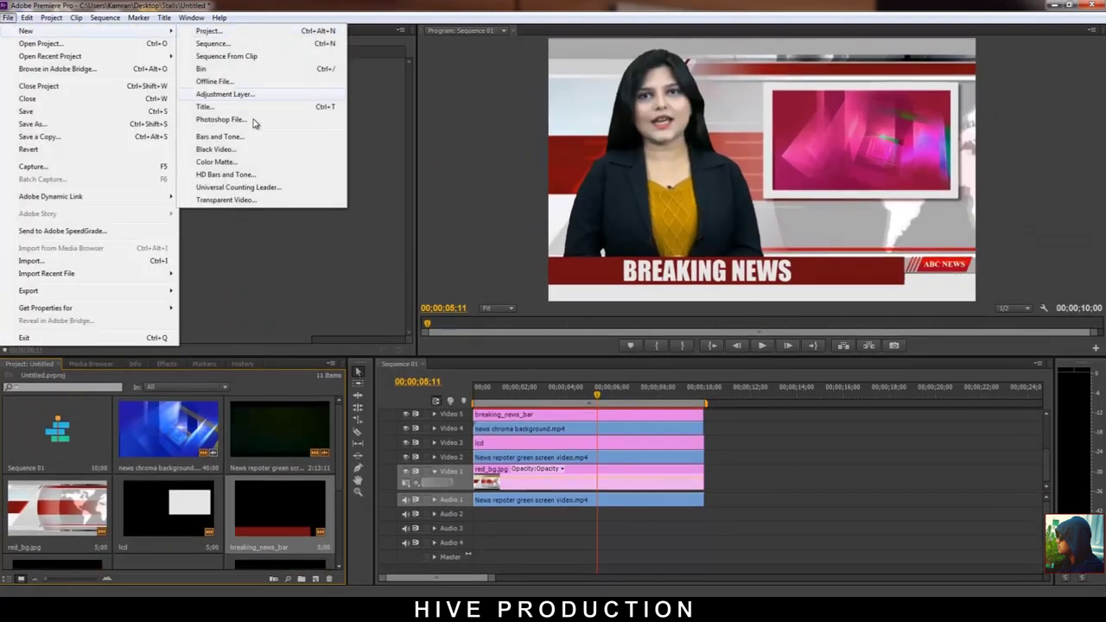
{"action": "left_click", "coordinate": [234, 105]}
{"action": "type", "text": "top"}
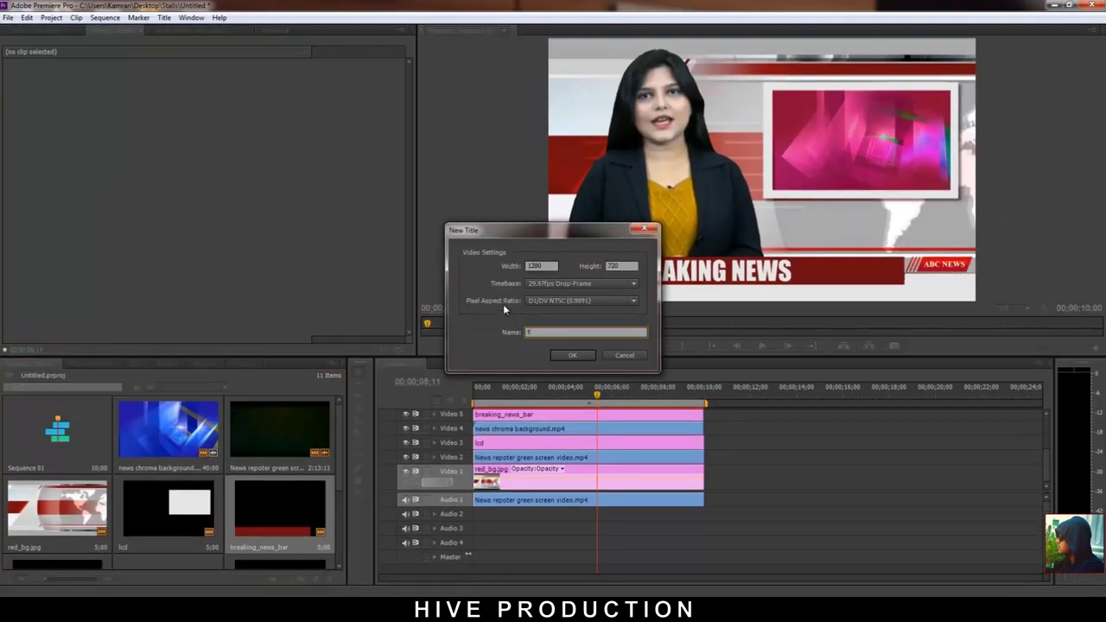
{"action": "key", "text": "Return"}
{"action": "left_click", "coordinate": [40, 159]}
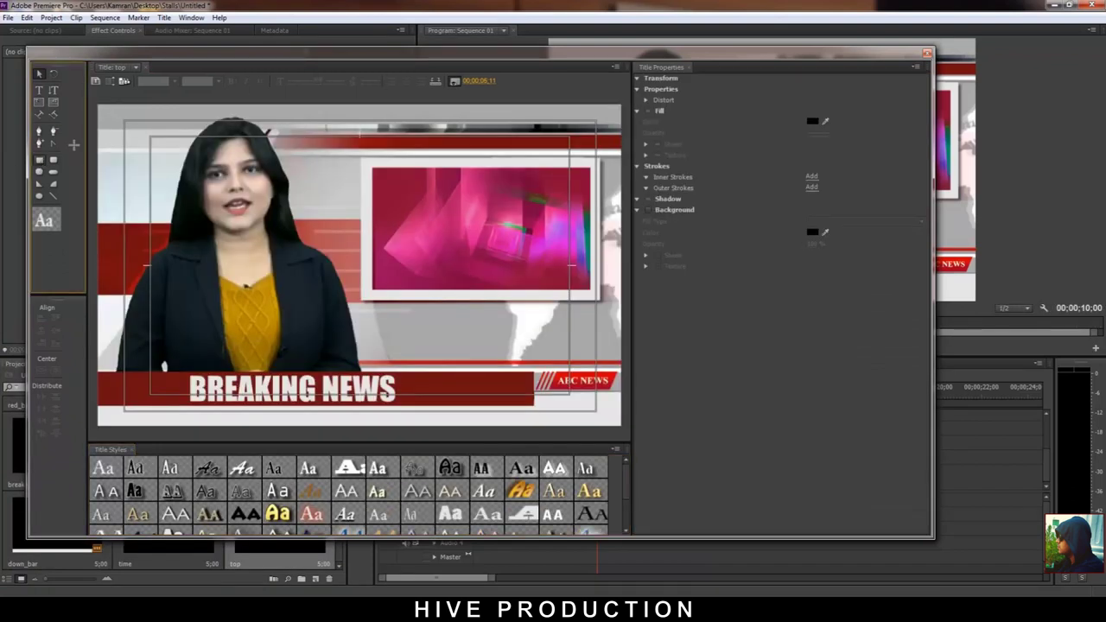
{"action": "left_click_drag", "start_coordinate": [98, 104], "coordinate": [621, 128]}
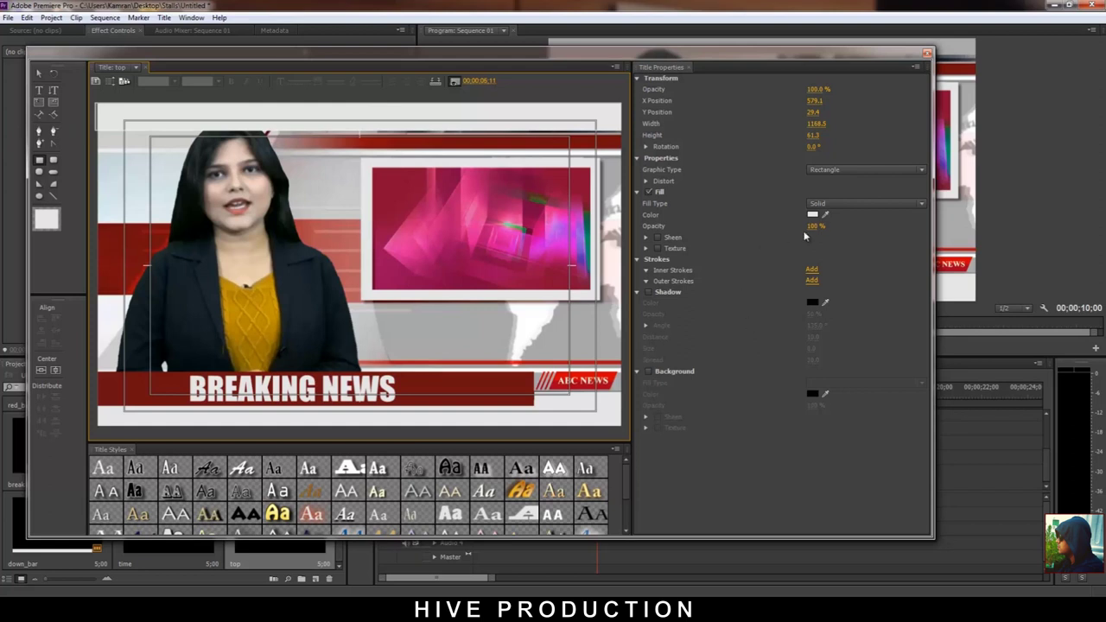
Fill the top rectangle with the red sampled from the BREAKING NEWS bar and close the title
{"action": "left_click", "coordinate": [825, 215]}
{"action": "left_click", "coordinate": [447, 378]}
{"action": "left_click", "coordinate": [926, 55]}
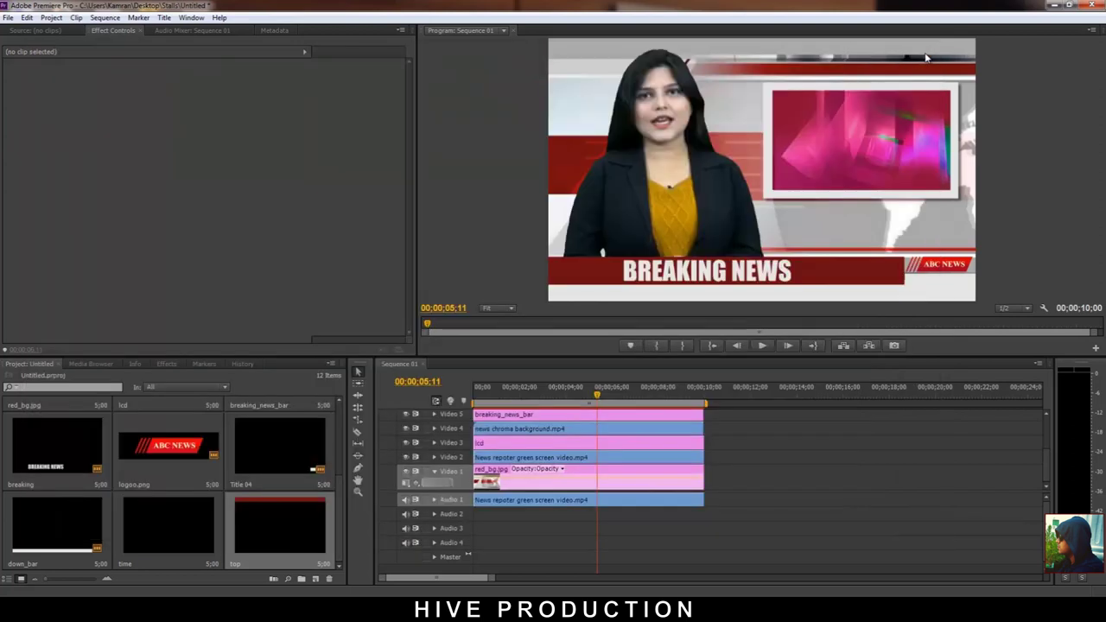
Place the top title at the start of Video 10 and extend it to the other clips' full length
{"action": "scroll", "coordinate": [1048, 421], "scroll_direction": "up", "scroll_amount": 3}
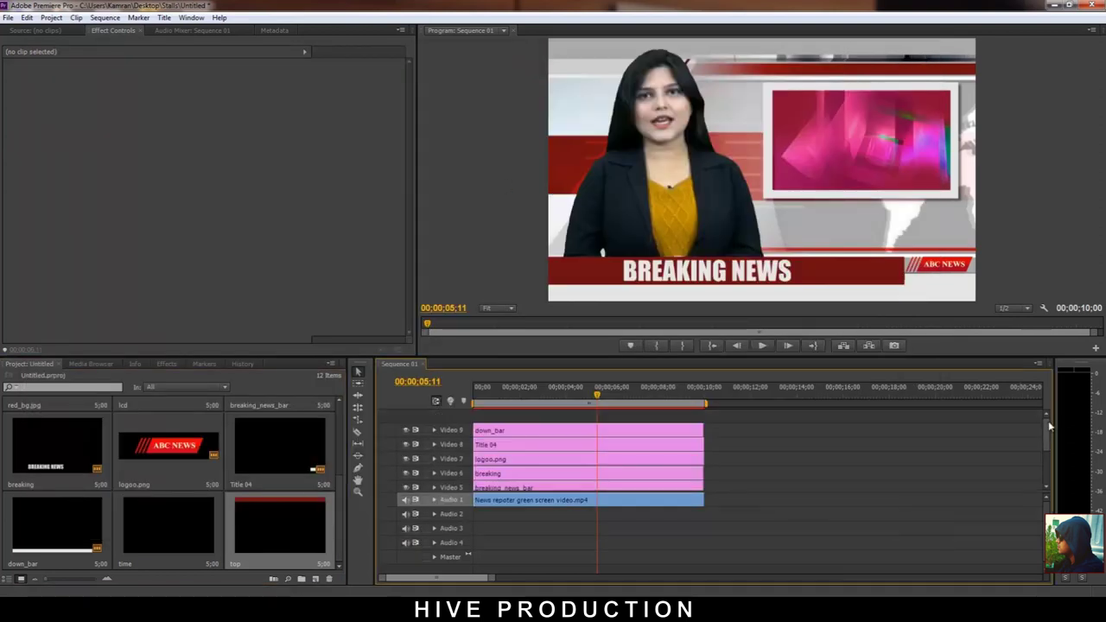
{"action": "left_click_drag", "start_coordinate": [245, 521], "coordinate": [518, 416]}
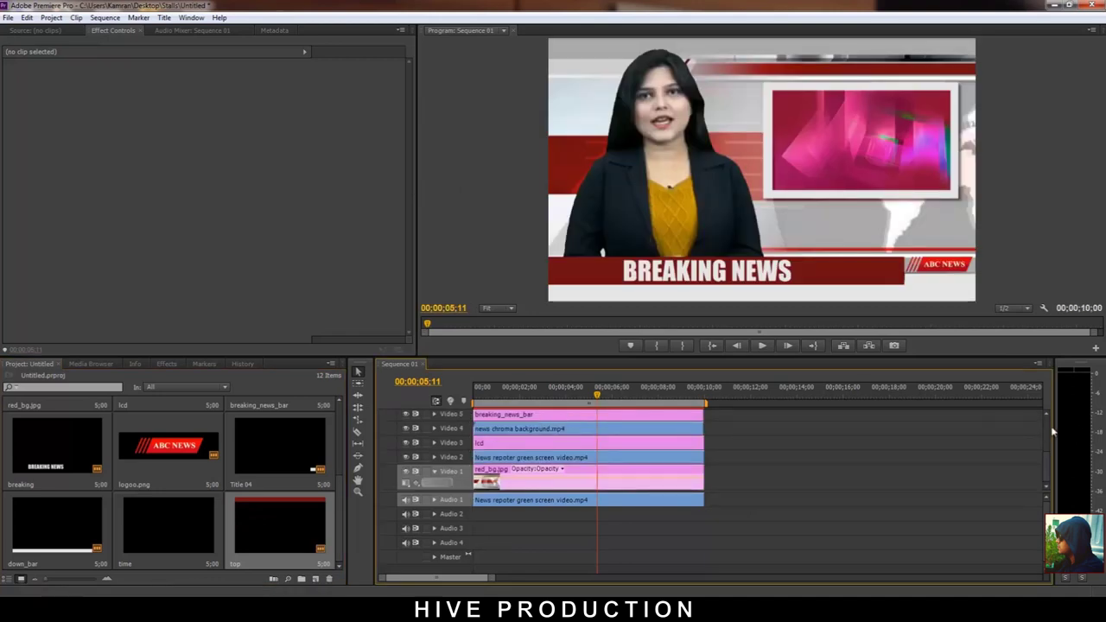
{"action": "scroll", "coordinate": [1041, 428], "scroll_direction": "up", "scroll_amount": 1}
{"action": "left_click_drag", "start_coordinate": [588, 423], "coordinate": [704, 423]}
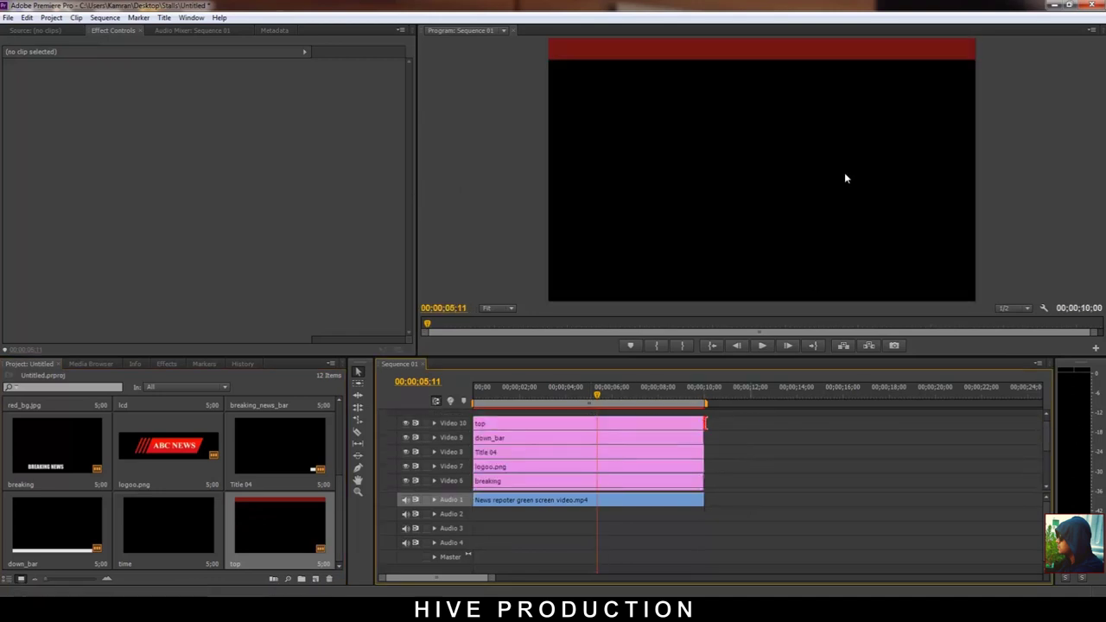
{"action": "scroll", "coordinate": [997, 413], "scroll_direction": "down", "scroll_amount": 3}
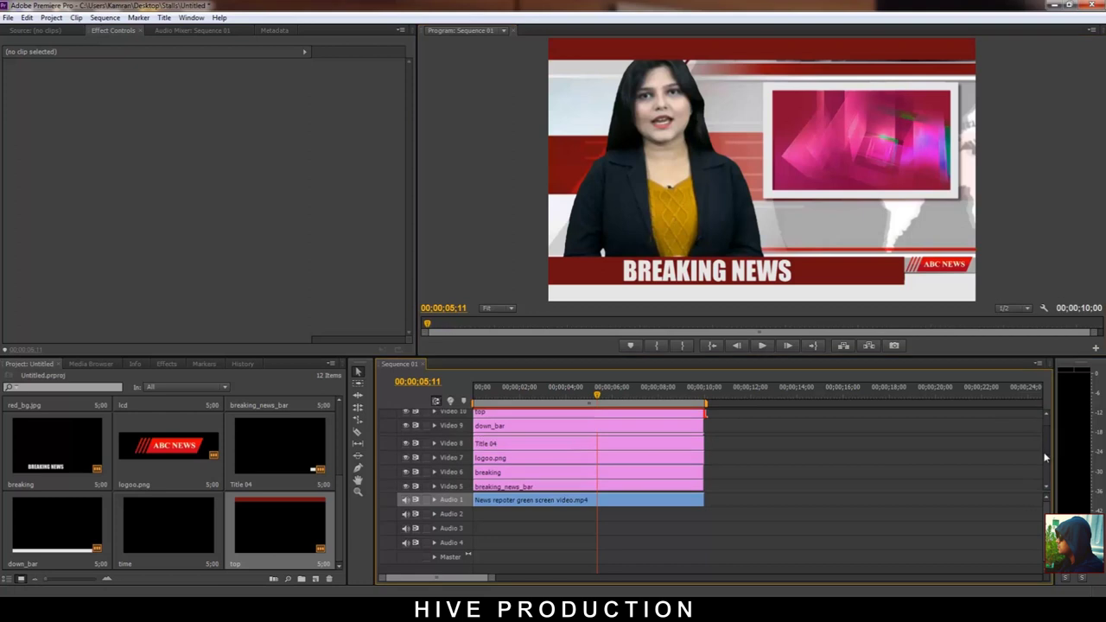
Lower the news reporter clip by setting its vertical position to 402 and move the playhead to 00;00;04;16
{"action": "left_click", "coordinate": [529, 456]}
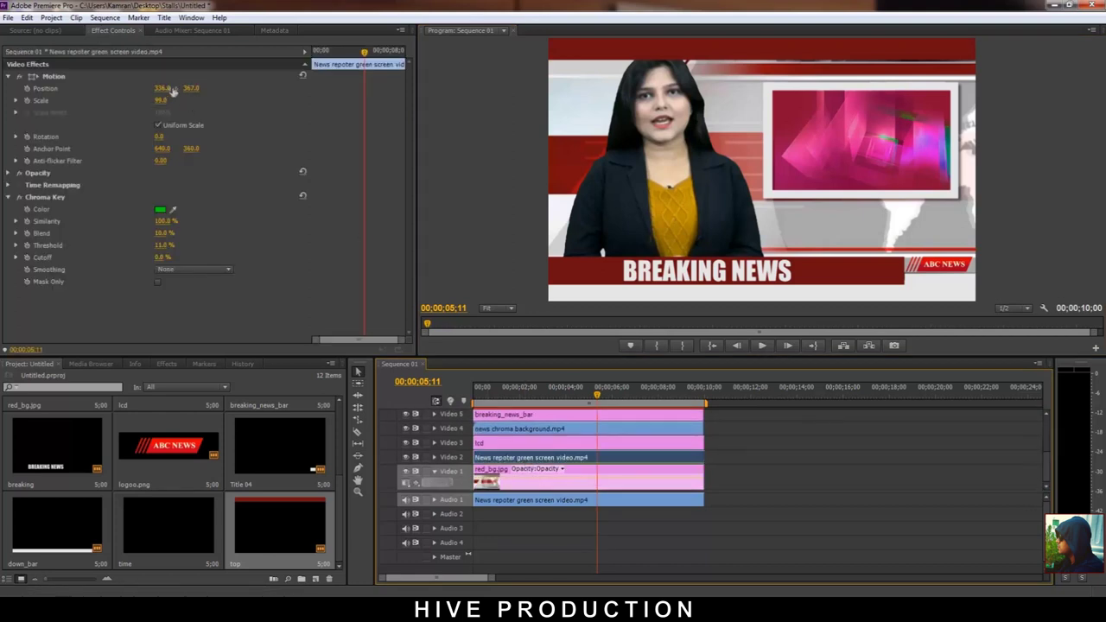
{"action": "left_click_drag", "start_coordinate": [191, 88], "coordinate": [233, 101]}
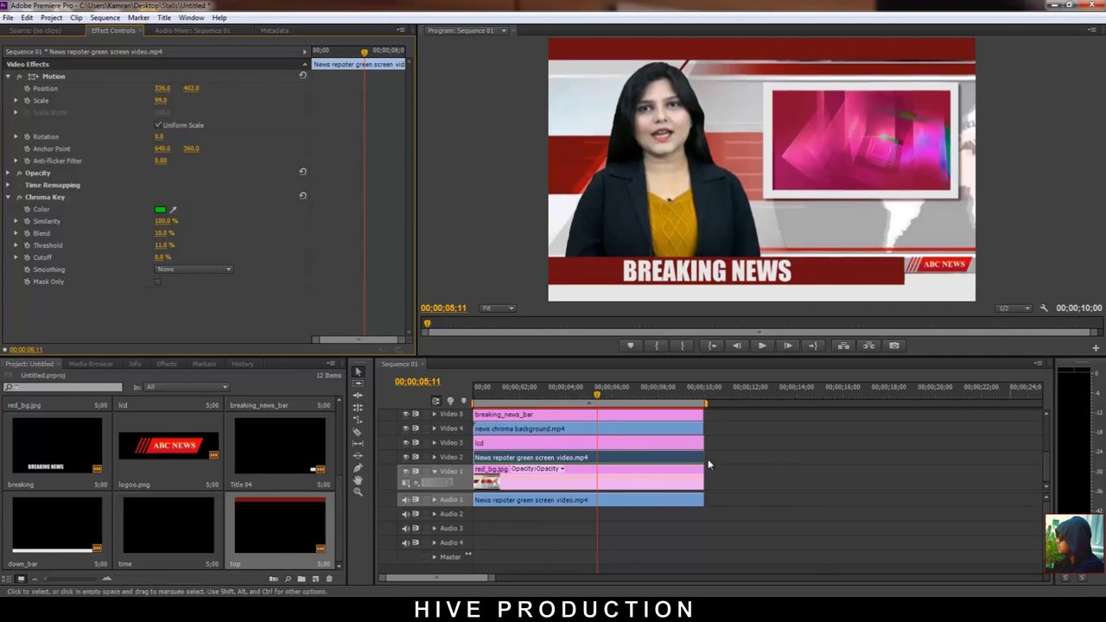
{"action": "left_click_drag", "start_coordinate": [543, 388], "coordinate": [578, 395]}
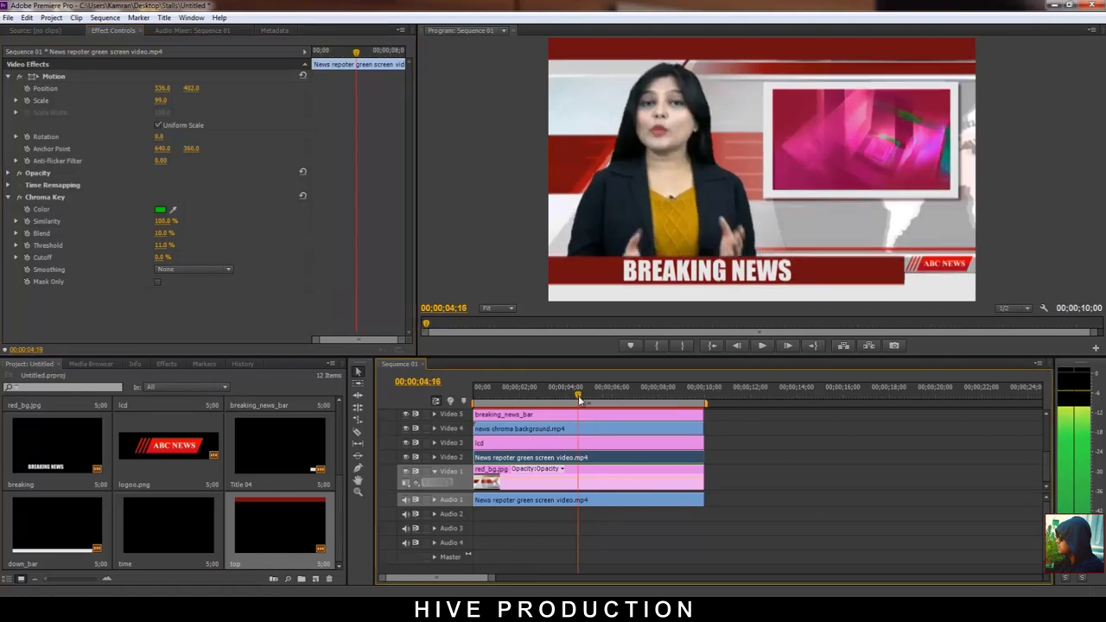
Place the time title at the start of Video 11 and extend it to the other clips' full length
{"action": "left_click", "coordinate": [1045, 433]}
{"action": "key", "text": "ctrl+s"}
{"action": "left_click_drag", "start_coordinate": [187, 548], "coordinate": [481, 415]}
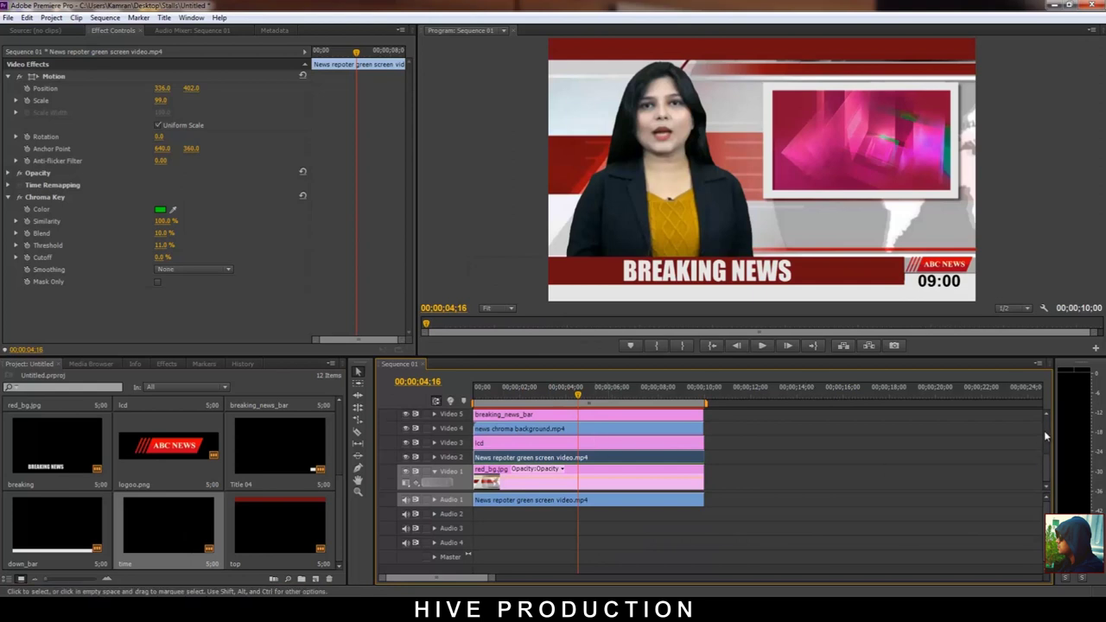
{"action": "scroll", "coordinate": [1044, 431], "scroll_direction": "up", "scroll_amount": 5}
{"action": "left_click_drag", "start_coordinate": [589, 412], "coordinate": [703, 413]}
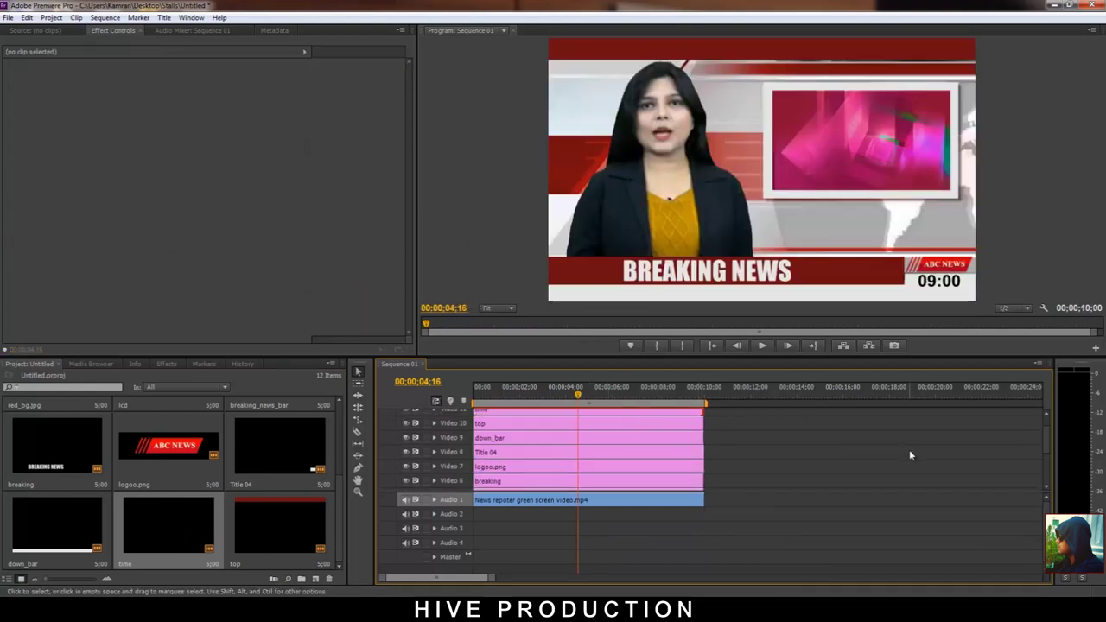
Reopen the time title from its clip and shrink the 09:00 text to a font size of about 36.2
{"action": "left_click", "coordinate": [490, 414]}
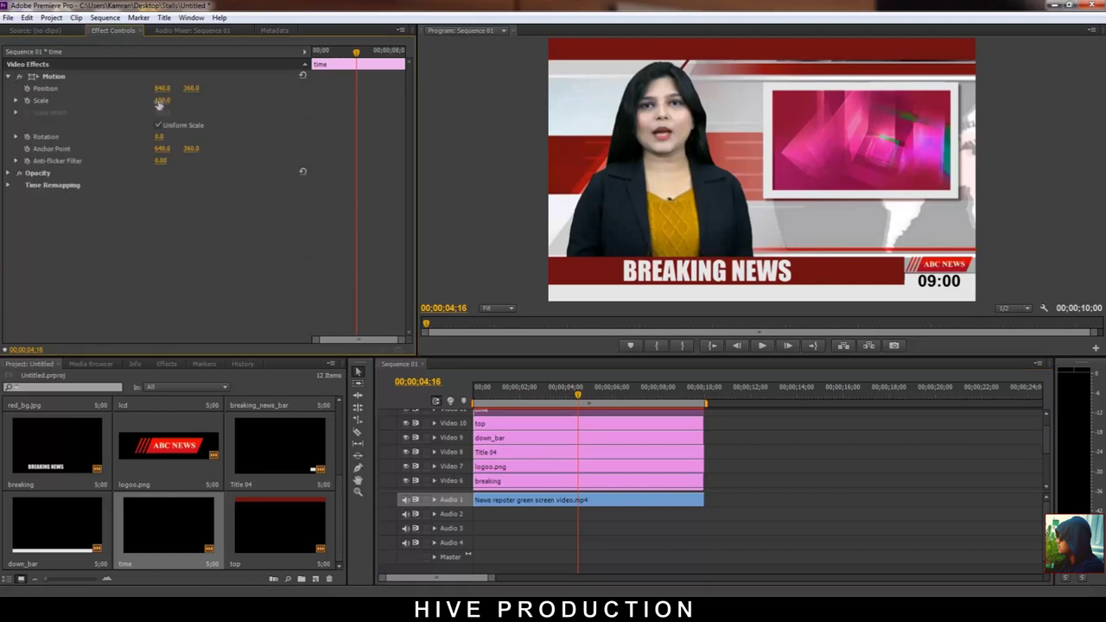
{"action": "left_click_drag", "start_coordinate": [159, 104], "coordinate": [152, 104]}
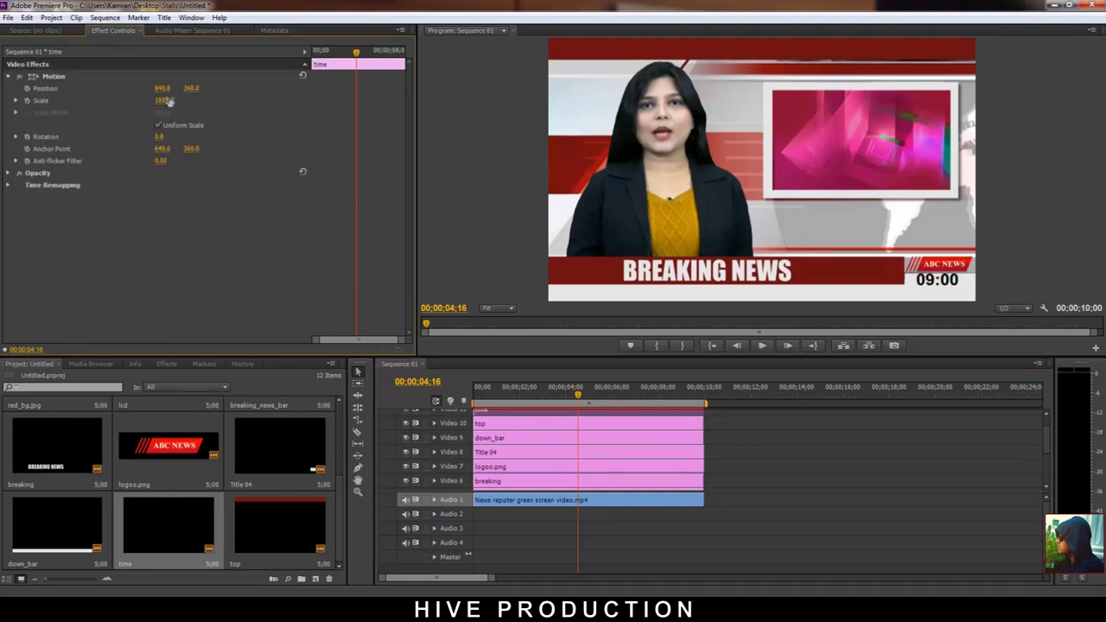
{"action": "double_click", "coordinate": [494, 413]}
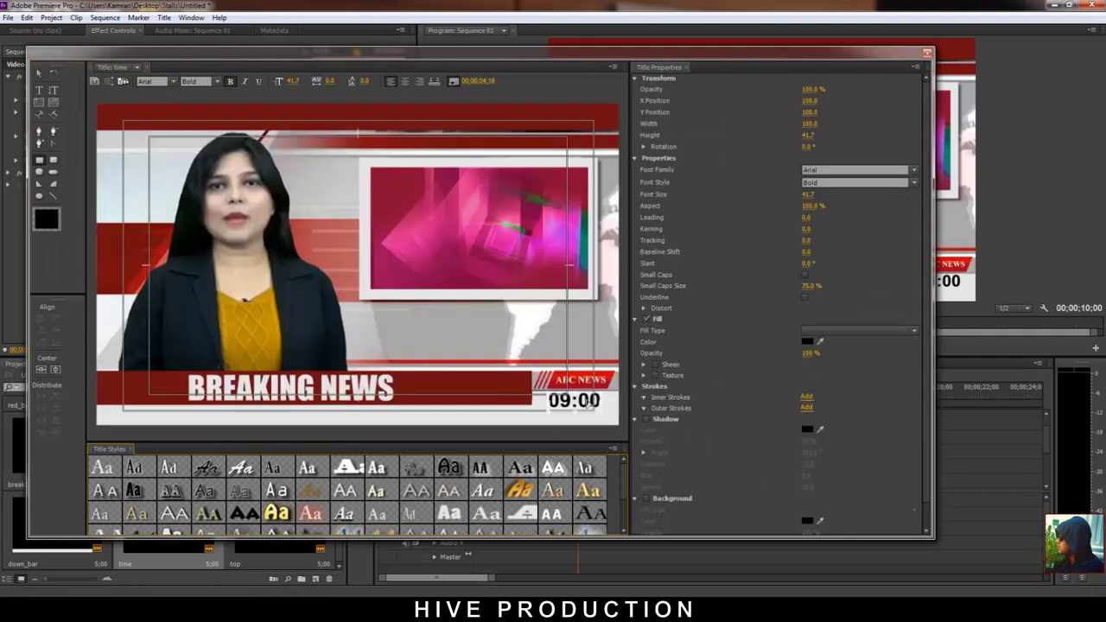
{"action": "left_click", "coordinate": [596, 414]}
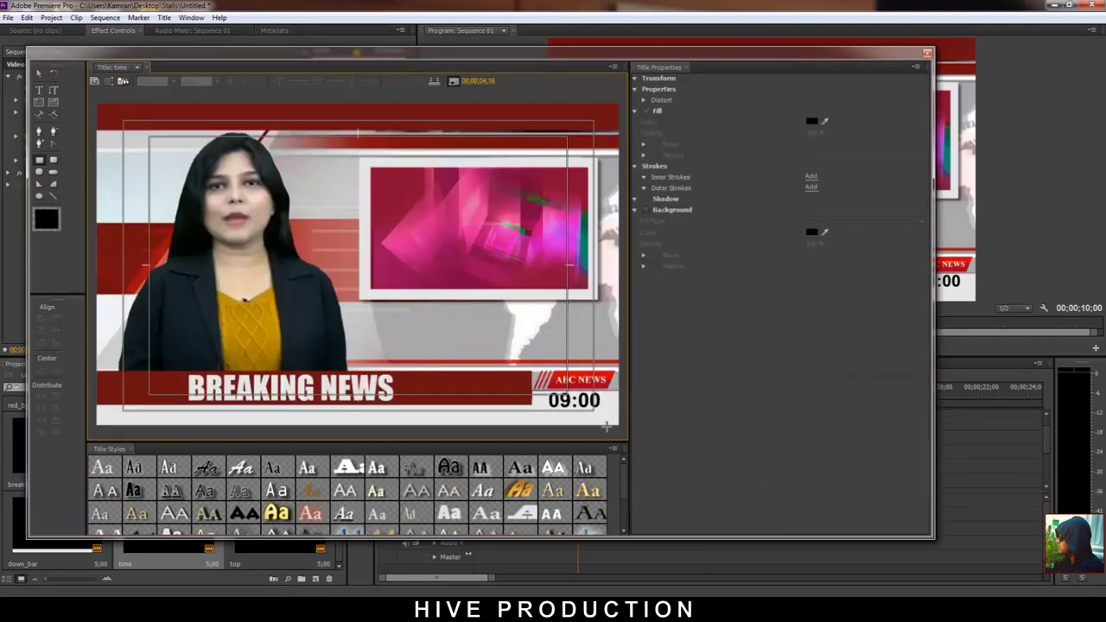
{"action": "left_click", "coordinate": [585, 406]}
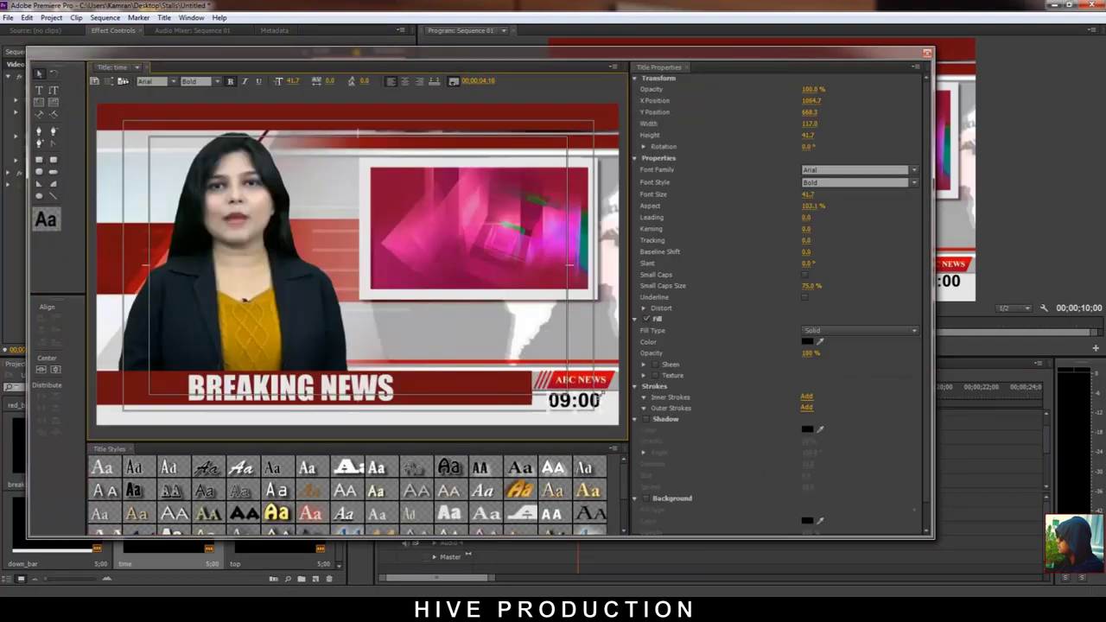
{"action": "left_click_drag", "start_coordinate": [601, 394], "coordinate": [587, 403]}
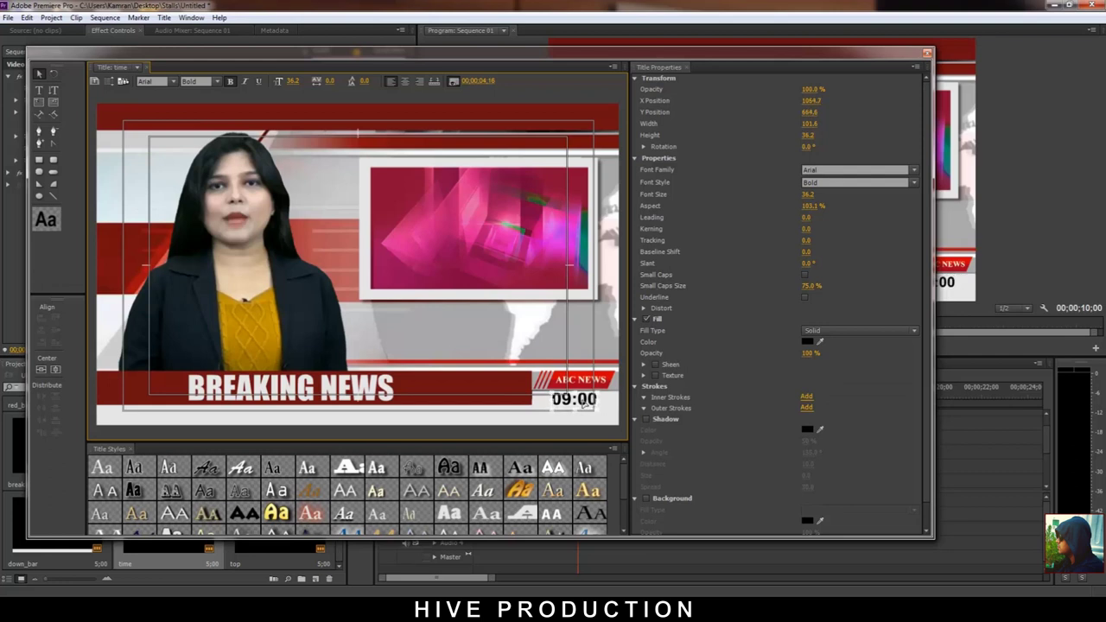
Set the 09:00 text's kerning to 14, center it under the ABC NEWS logo and set the time clip's vertical position to 363
{"action": "left_click_drag", "start_coordinate": [805, 232], "coordinate": [830, 232]}
{"action": "left_click_drag", "start_coordinate": [596, 399], "coordinate": [593, 398]}
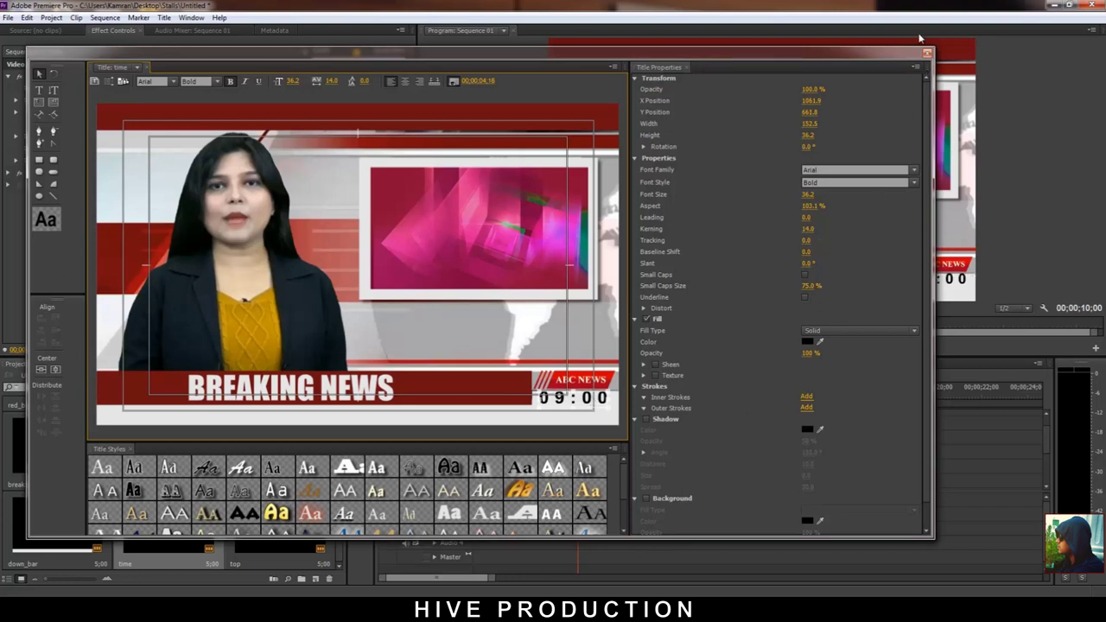
{"action": "left_click", "coordinate": [928, 54]}
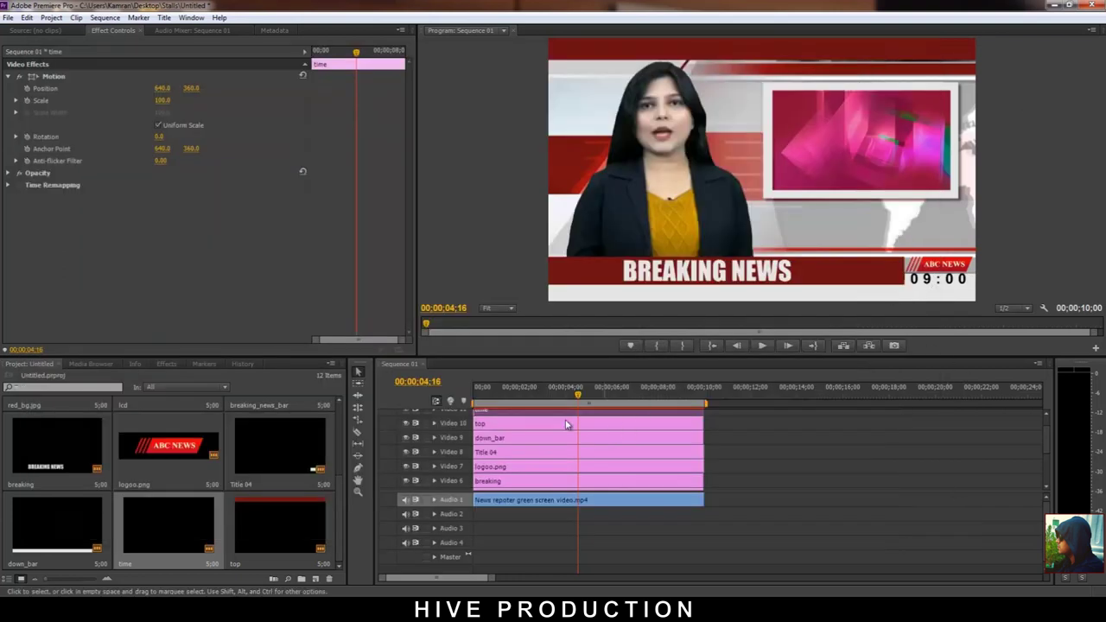
{"action": "left_click_drag", "start_coordinate": [193, 93], "coordinate": [203, 93]}
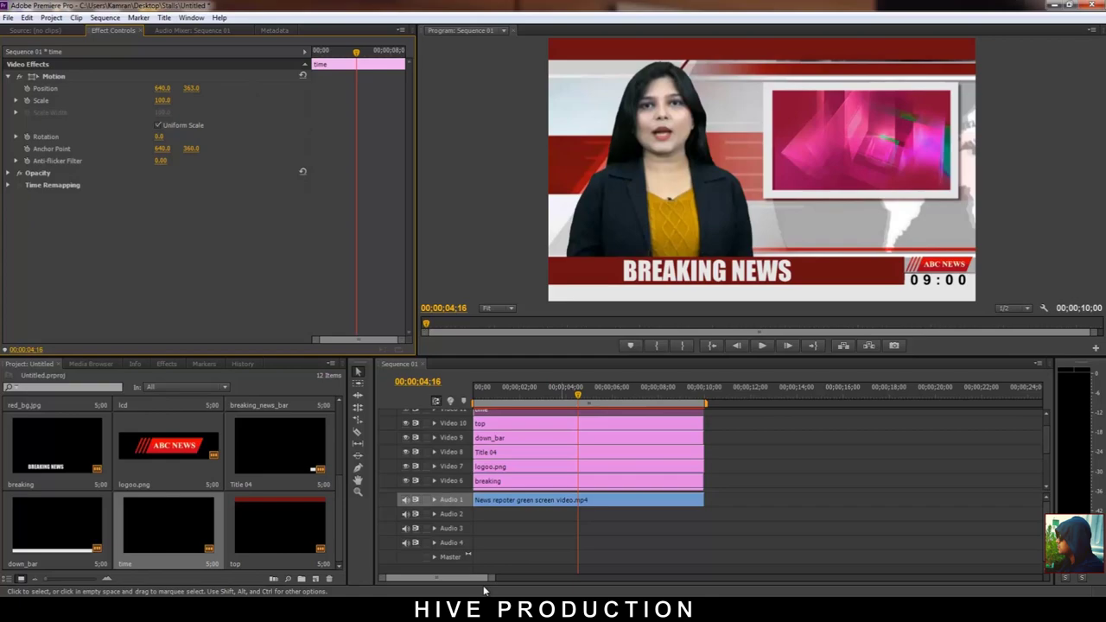
Switch to Chrome and copy "Lorem Ipsum is simply dummy text of the printing and typesetting industry" from lipsum.com, then return to Premiere Pro
{"action": "key", "text": "alt+Tab"}
{"action": "left_click", "coordinate": [918, 9]}
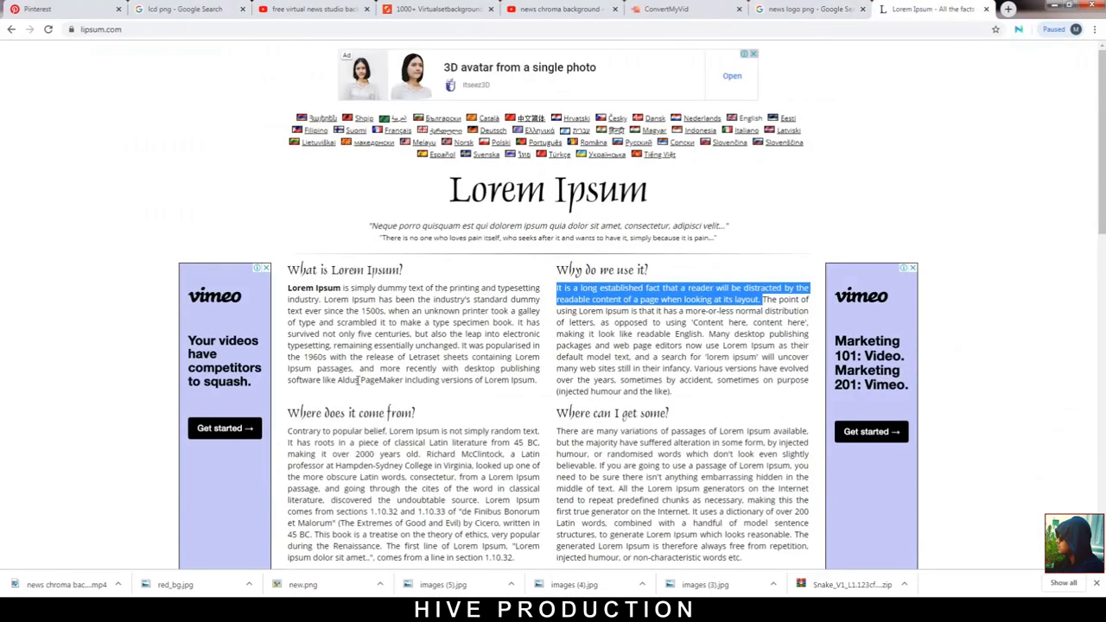
{"action": "mouse_move", "coordinate": [286, 287]}
{"action": "left_mouse_down"}
{"action": "mouse_move", "coordinate": [310, 300]}
{"action": "mouse_move", "coordinate": [291, 288]}
{"action": "left_mouse_up"}
{"action": "left_click", "coordinate": [319, 300]}
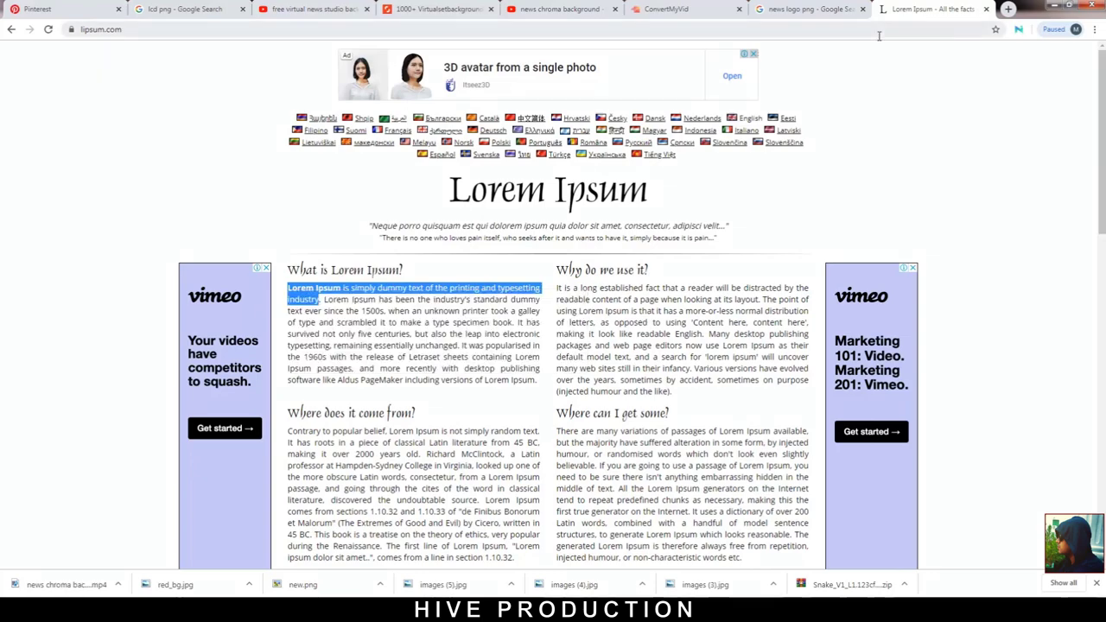
{"action": "left_click", "coordinate": [1056, 5]}
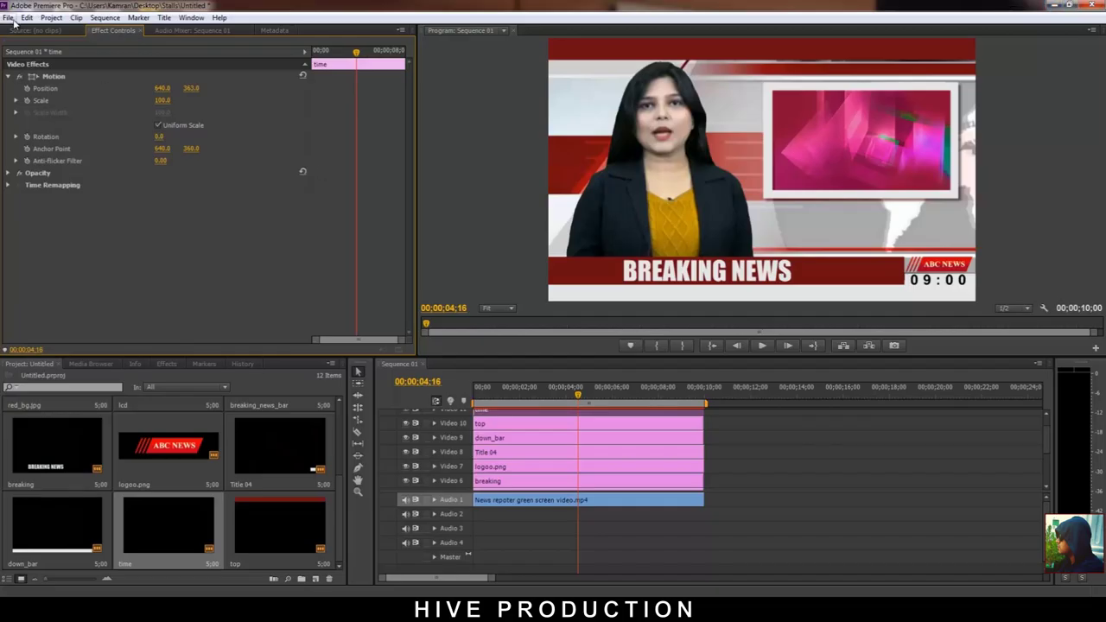
Create a 1280 by 720 title named top_line and paste the copied sentence at the frame's upper edge
{"action": "left_click", "coordinate": [13, 17]}
{"action": "mouse_move", "coordinate": [26, 32]}
{"action": "left_click", "coordinate": [216, 107]}
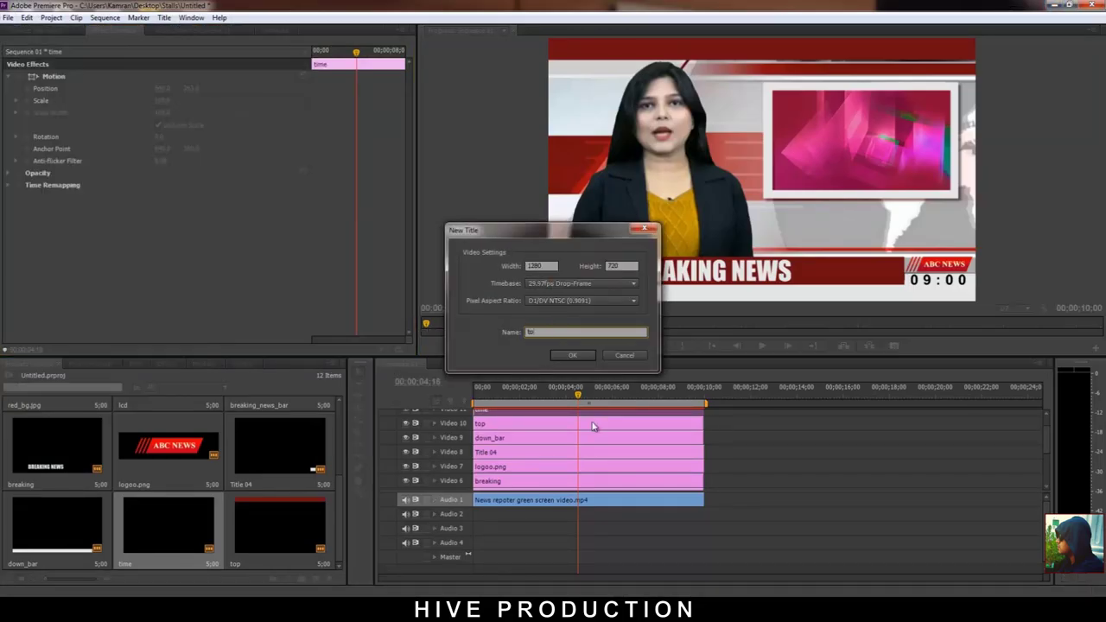
{"action": "type", "text": "top_line"}
{"action": "key", "text": "Return"}
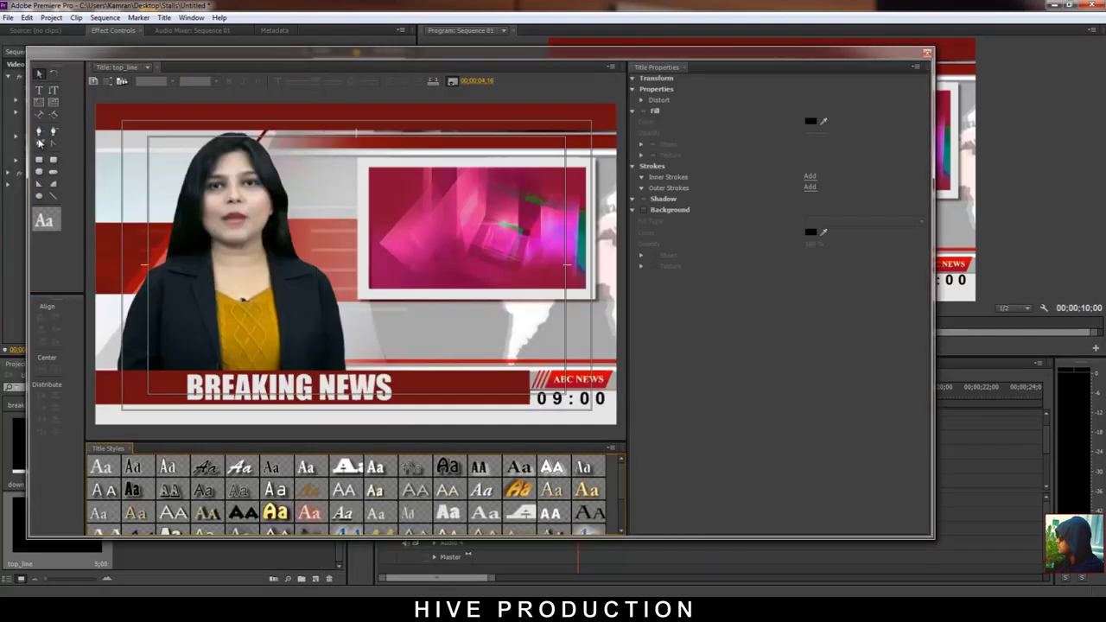
{"action": "left_click", "coordinate": [38, 90]}
{"action": "left_click", "coordinate": [160, 110]}
{"action": "key", "text": "ctrl+v"}
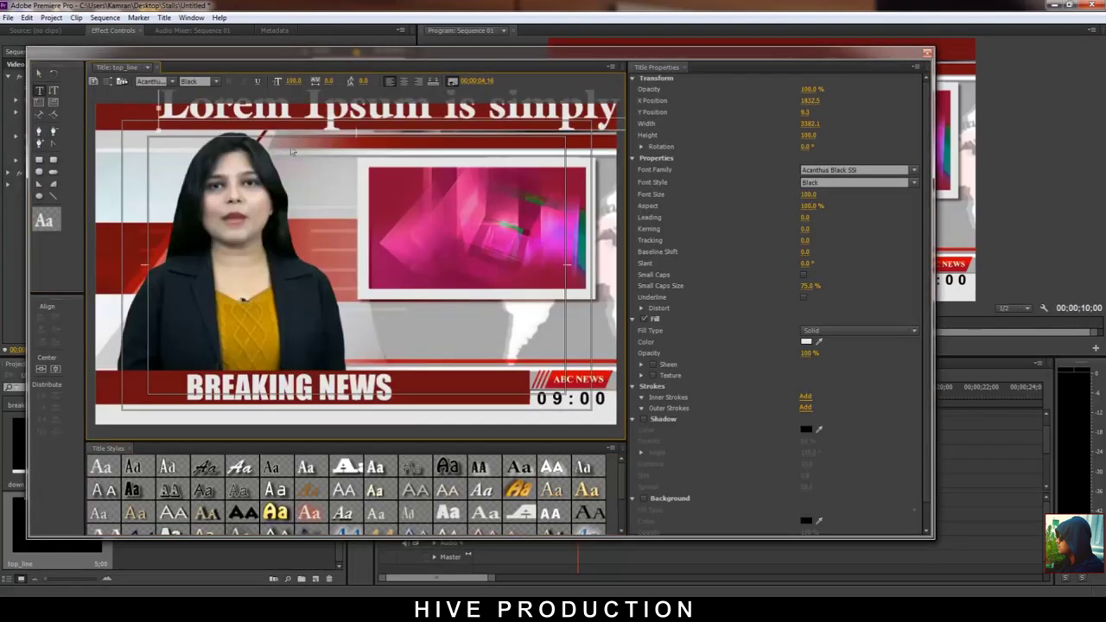
Set the whole top_line sentence to font size 26 and the Arial Narrow font
{"action": "key", "text": "ctrl+a"}
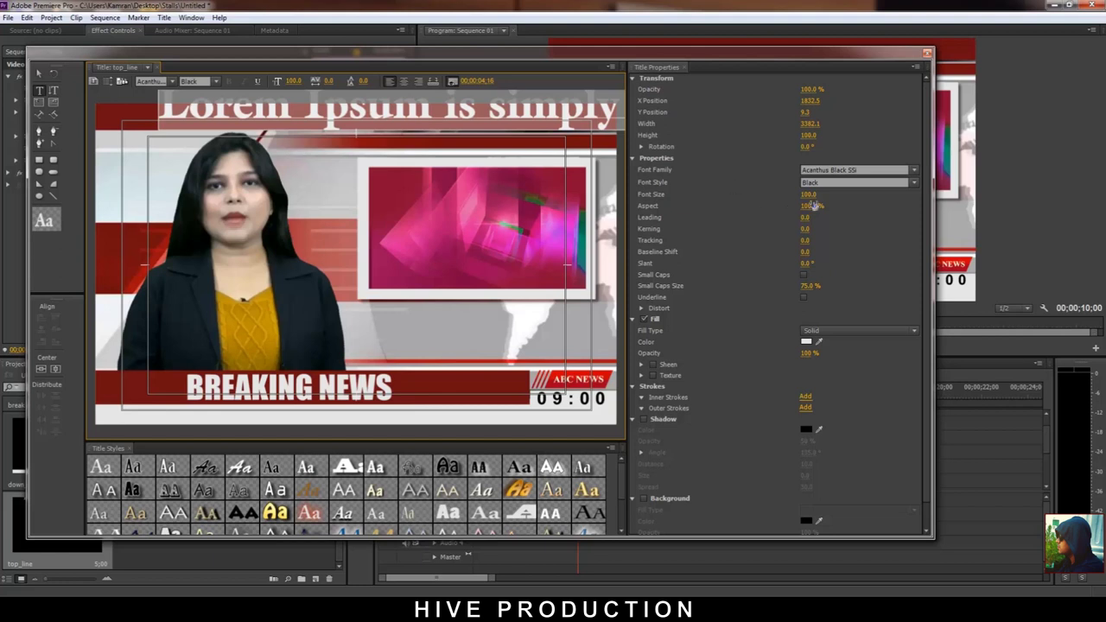
{"action": "left_click_drag", "start_coordinate": [812, 200], "coordinate": [759, 202]}
{"action": "left_click", "coordinate": [837, 167]}
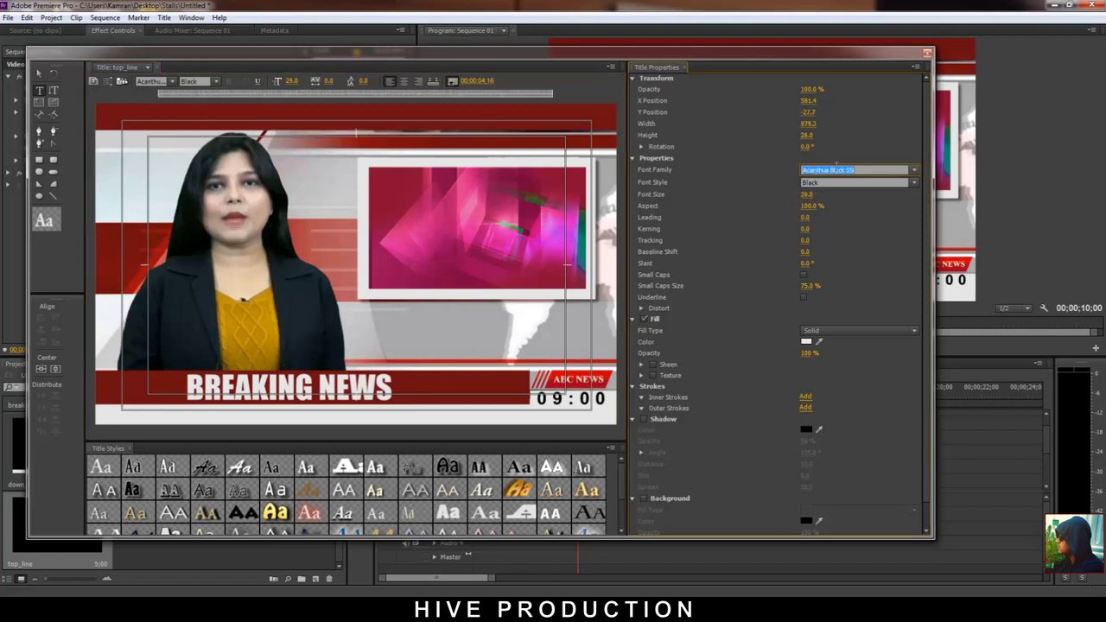
{"action": "key", "text": "Return"}
Move the sentence onto the upper red bar, flatten and enlarge it slightly, center it and close the title
{"action": "left_click", "coordinate": [39, 74]}
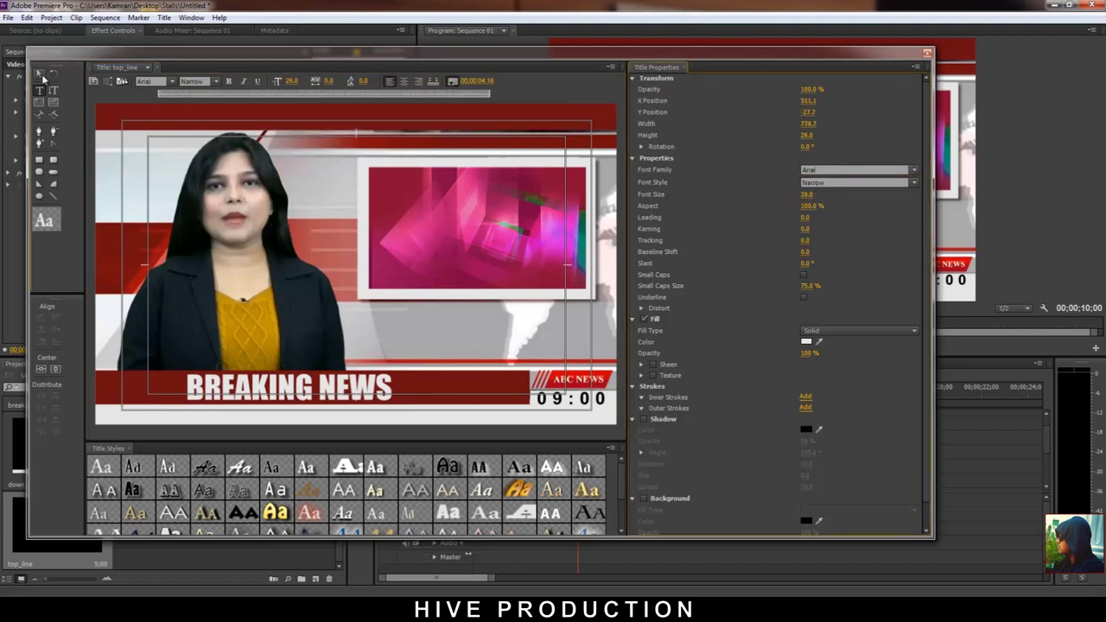
{"action": "left_click_drag", "start_coordinate": [199, 96], "coordinate": [222, 124]}
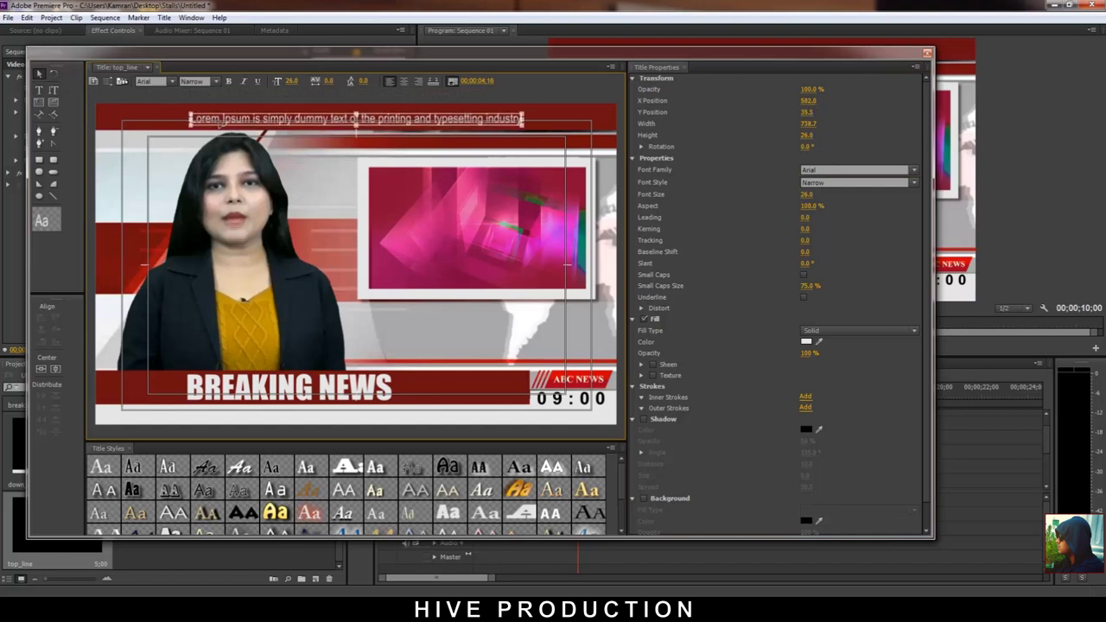
{"action": "left_click_drag", "start_coordinate": [357, 114], "coordinate": [356, 115]}
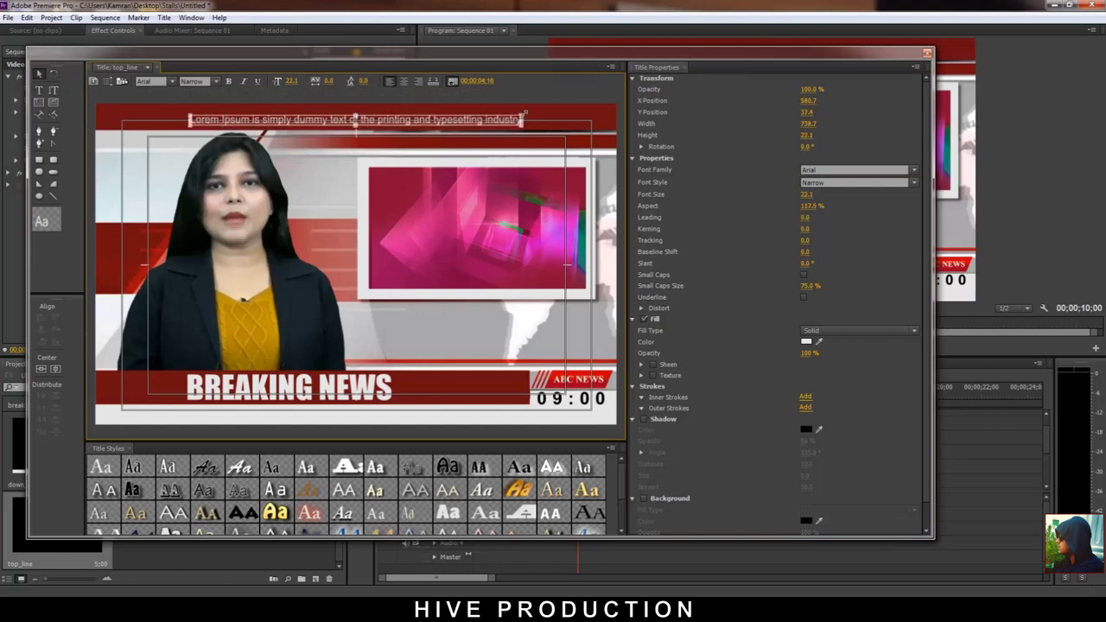
{"action": "left_click_drag", "start_coordinate": [523, 114], "coordinate": [547, 105]}
{"action": "left_click_drag", "start_coordinate": [473, 124], "coordinate": [462, 121]}
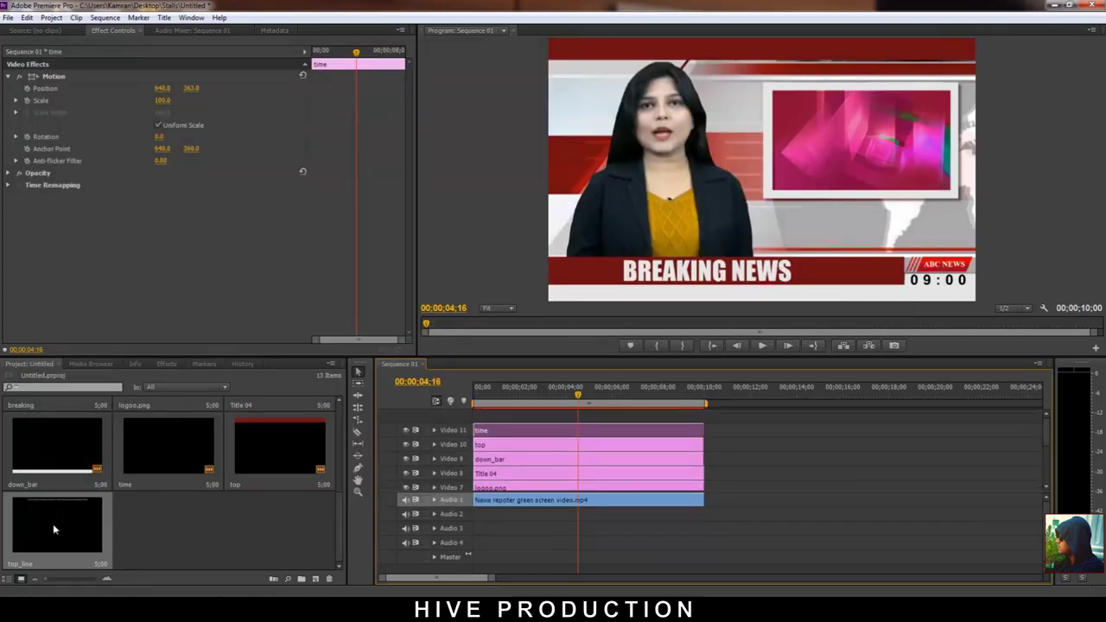
Place the top_line title at the start of Video 12 and extend it to the other clips' full length
{"action": "left_click_drag", "start_coordinate": [53, 524], "coordinate": [476, 418]}
{"action": "scroll", "coordinate": [983, 430], "scroll_direction": "up", "scroll_amount": 5}
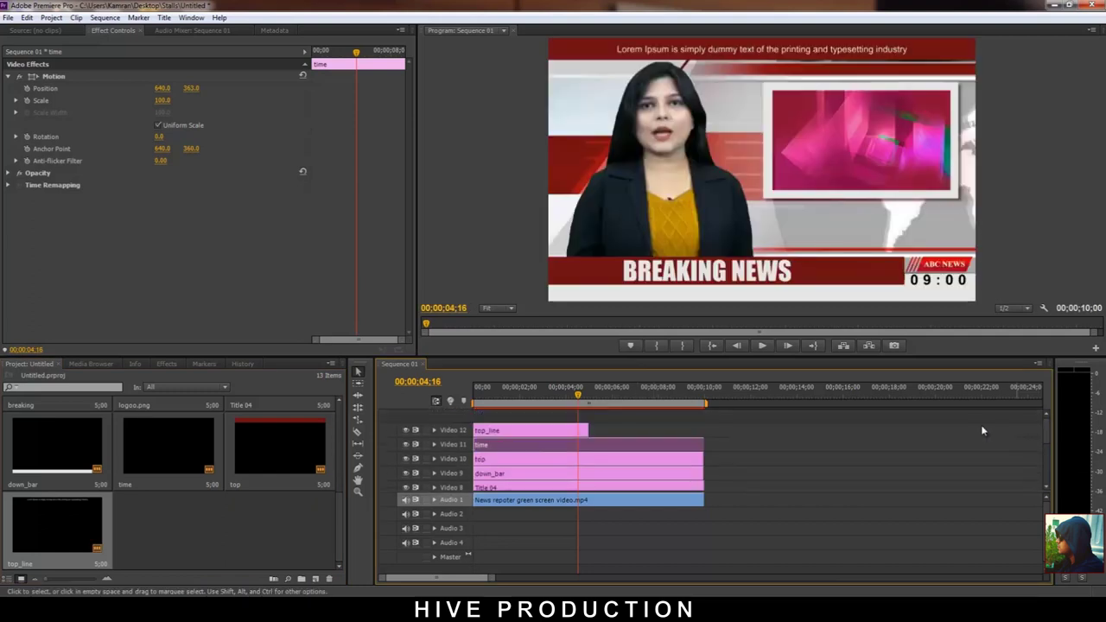
{"action": "left_click_drag", "start_coordinate": [586, 429], "coordinate": [703, 439]}
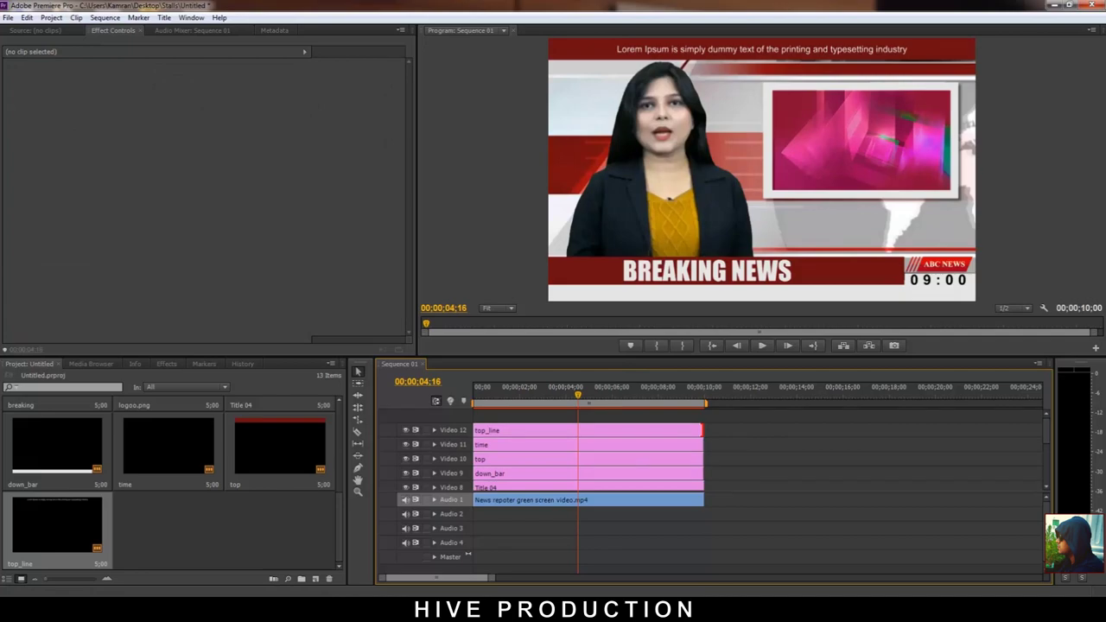
Switch to Chrome, copy the first sentence under "Why do we use it?" on lipsum.com and return to Premiere Pro
{"action": "left_click", "coordinate": [415, 610]}
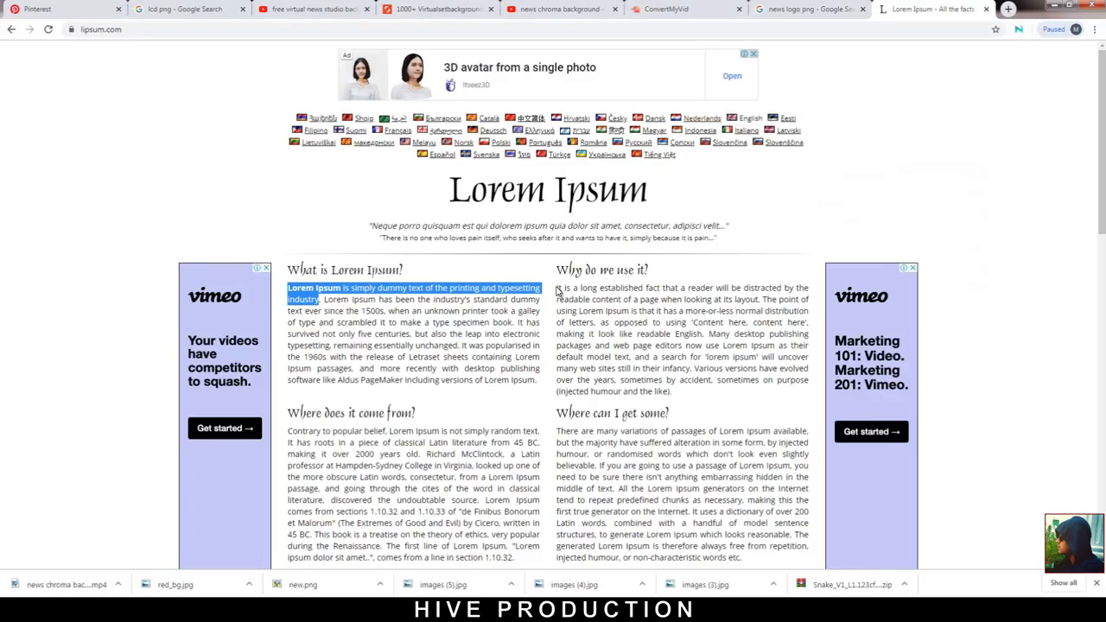
{"action": "left_click_drag", "start_coordinate": [557, 292], "coordinate": [760, 299]}
{"action": "right_click", "coordinate": [761, 299]}
{"action": "left_click", "coordinate": [778, 308]}
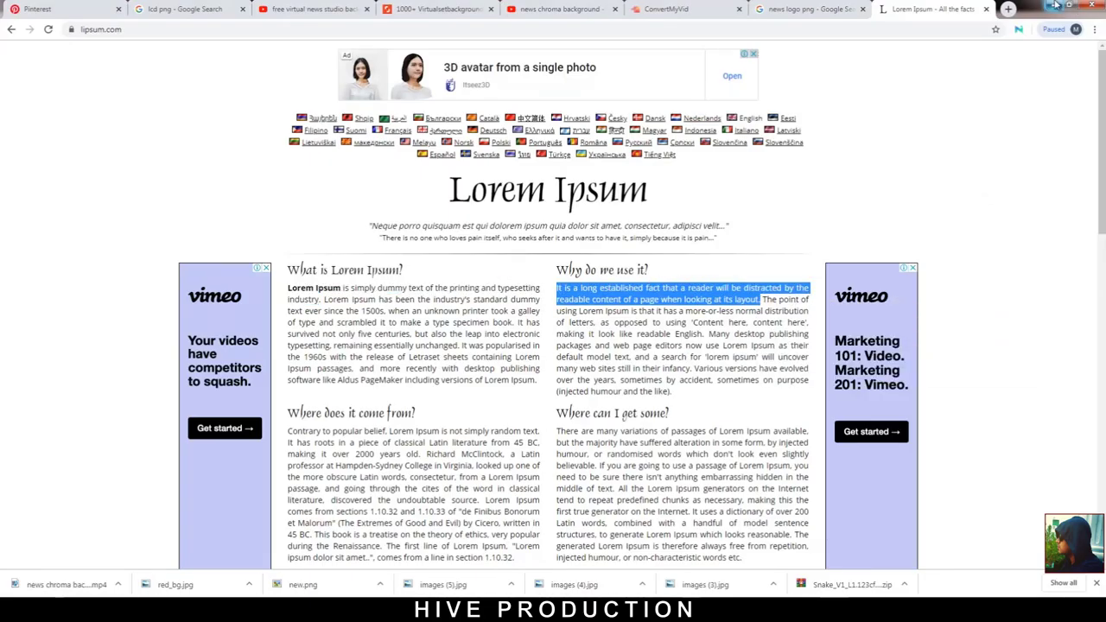
{"action": "left_click", "coordinate": [1056, 6]}
Create a 1280 by 720 title named down and paste the copied sentence over the white bar at the frame's lower edge
{"action": "left_click", "coordinate": [8, 17]}
{"action": "mouse_move", "coordinate": [49, 32]}
{"action": "left_click", "coordinate": [202, 107]}
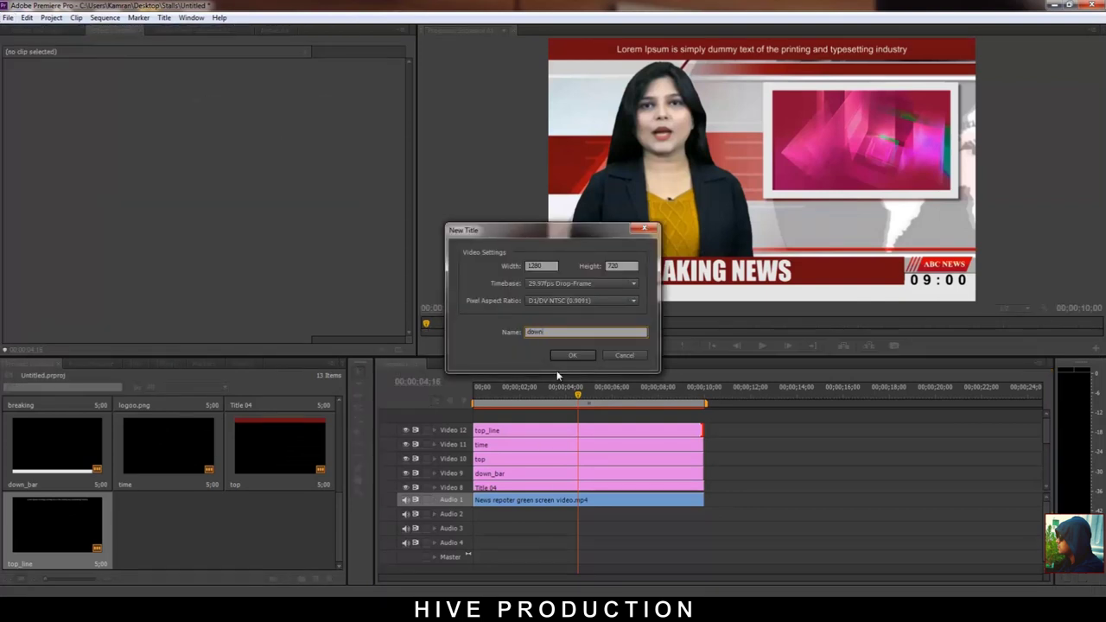
{"action": "type", "text": "down"}
{"action": "key", "text": "Return"}
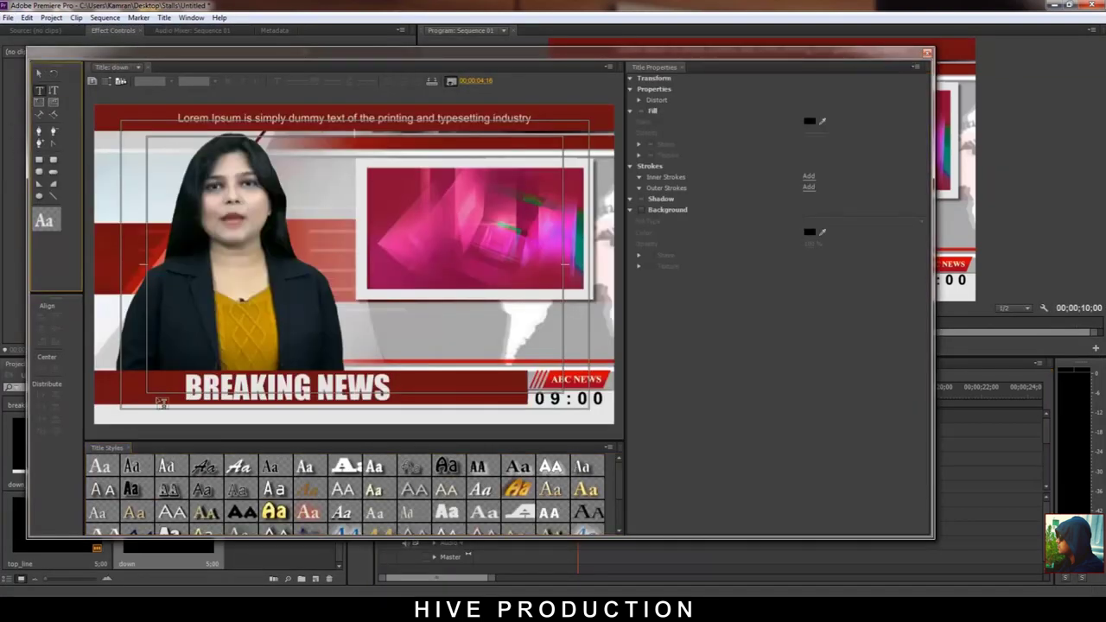
{"action": "left_click", "coordinate": [160, 402]}
{"action": "key", "text": "ctrl+v"}
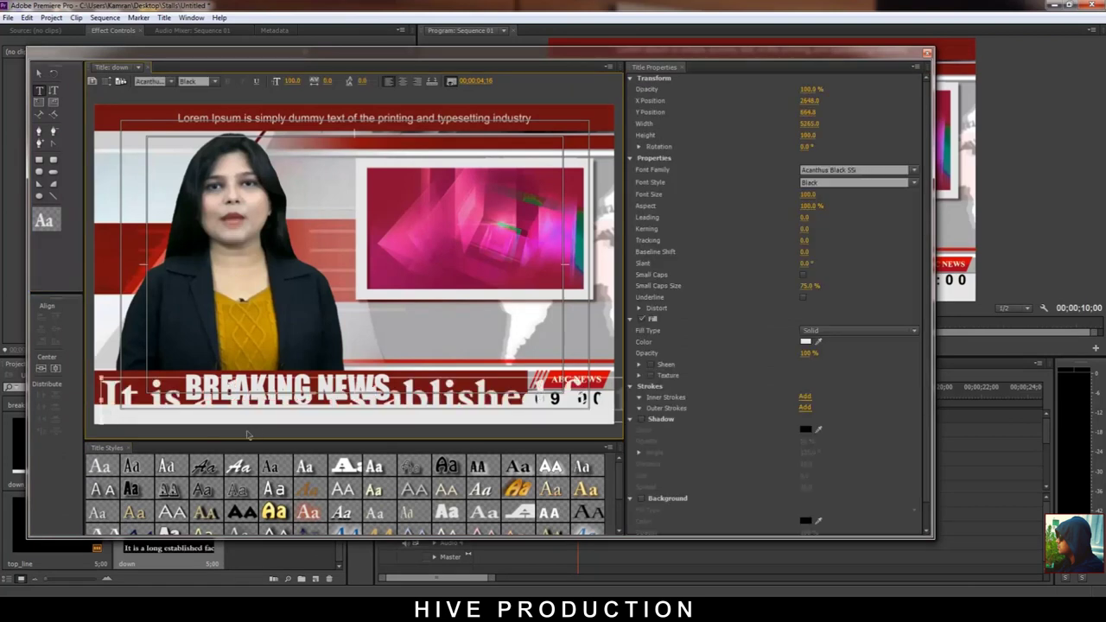
Set the whole pasted sentence in the down title to the Arial Narrow font
{"action": "key", "text": "ctrl+a"}
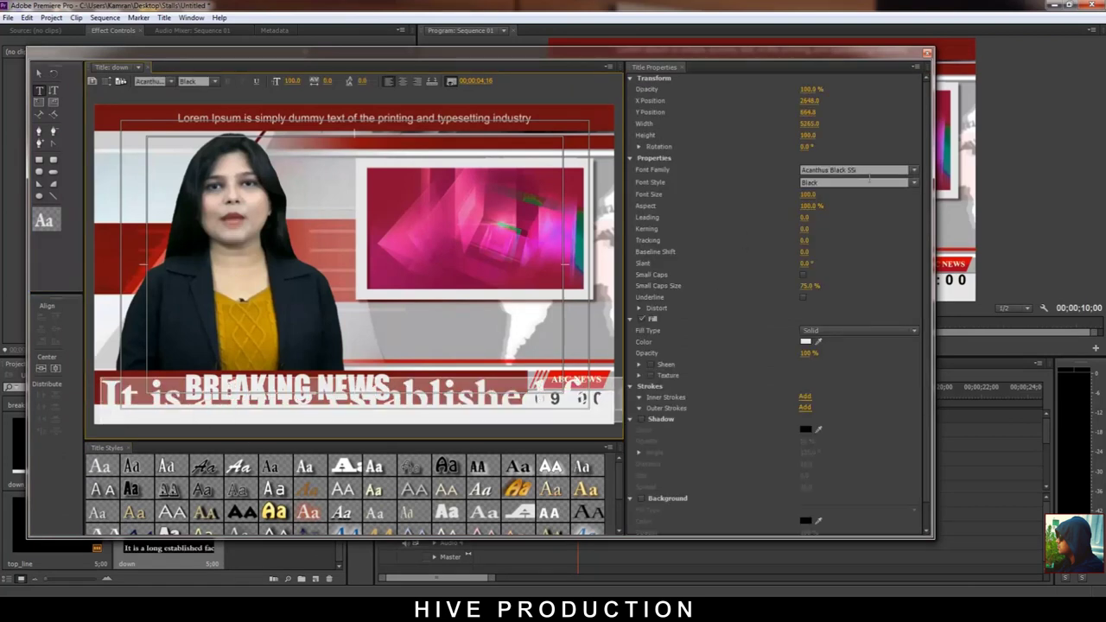
{"action": "left_click", "coordinate": [867, 170]}
{"action": "key", "text": "Return"}
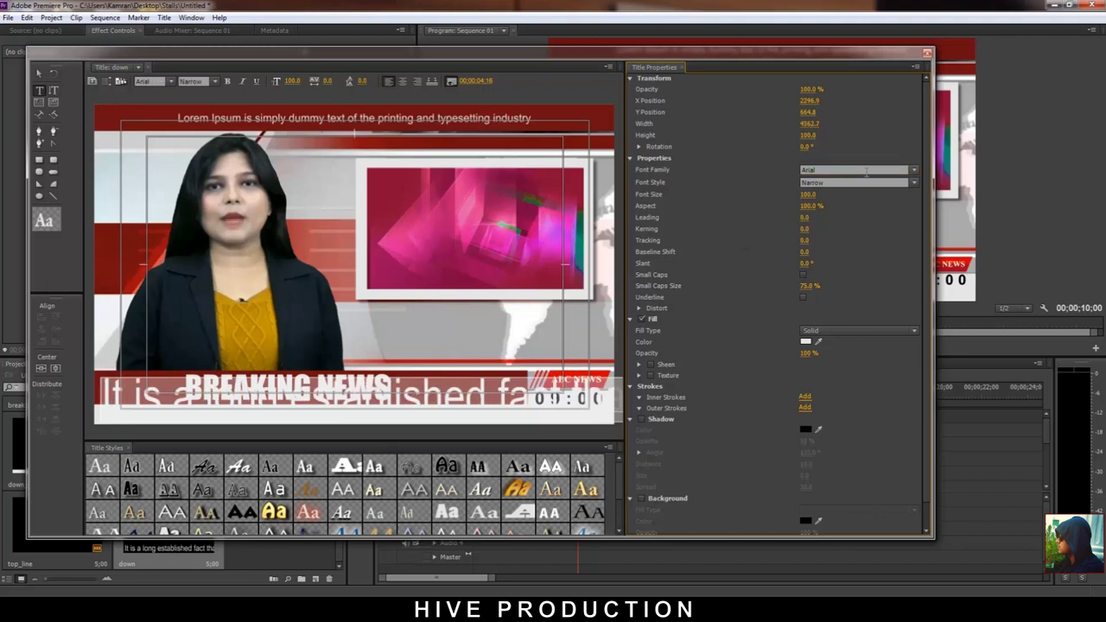
Fill the down sentence with black, set it to size 25.1 with 115.4% aspect and fit it within the white lower bar
{"action": "left_click", "coordinate": [805, 344]}
{"action": "left_click_drag", "start_coordinate": [517, 308], "coordinate": [417, 243]}
{"action": "left_click", "coordinate": [683, 242]}
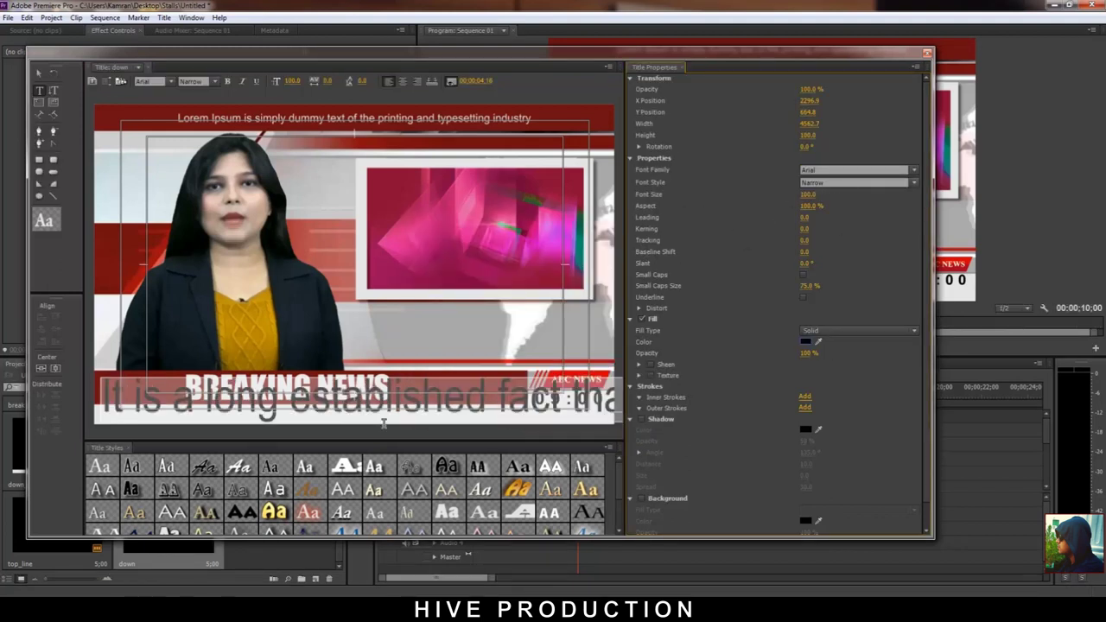
{"action": "left_click_drag", "start_coordinate": [803, 197], "coordinate": [766, 205]}
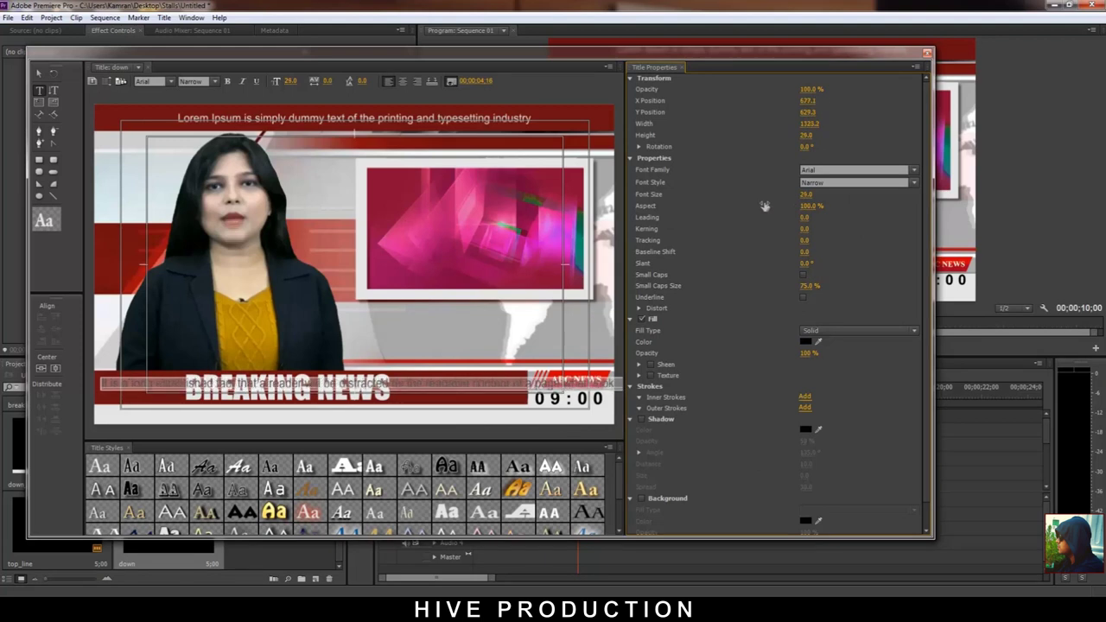
{"action": "left_click_drag", "start_coordinate": [370, 394], "coordinate": [403, 419]}
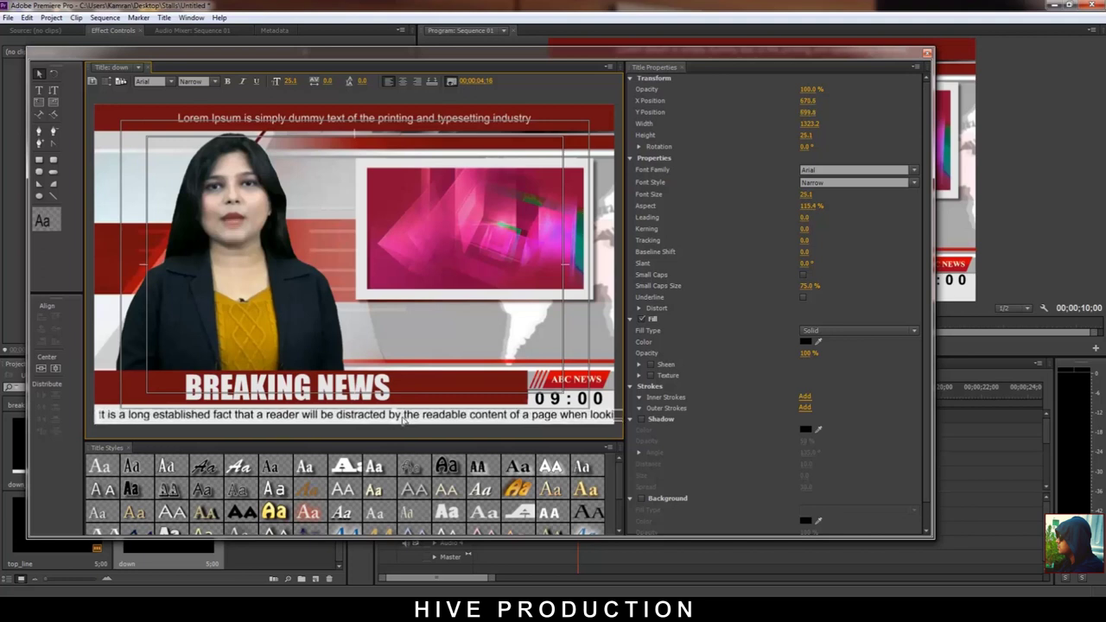
Place the down title at the start of Video 13 and extend it to the other clips' full length
{"action": "left_click", "coordinate": [926, 55]}
{"action": "left_click_drag", "start_coordinate": [189, 545], "coordinate": [489, 422]}
{"action": "scroll", "coordinate": [1037, 428], "scroll_direction": "down", "scroll_amount": 2}
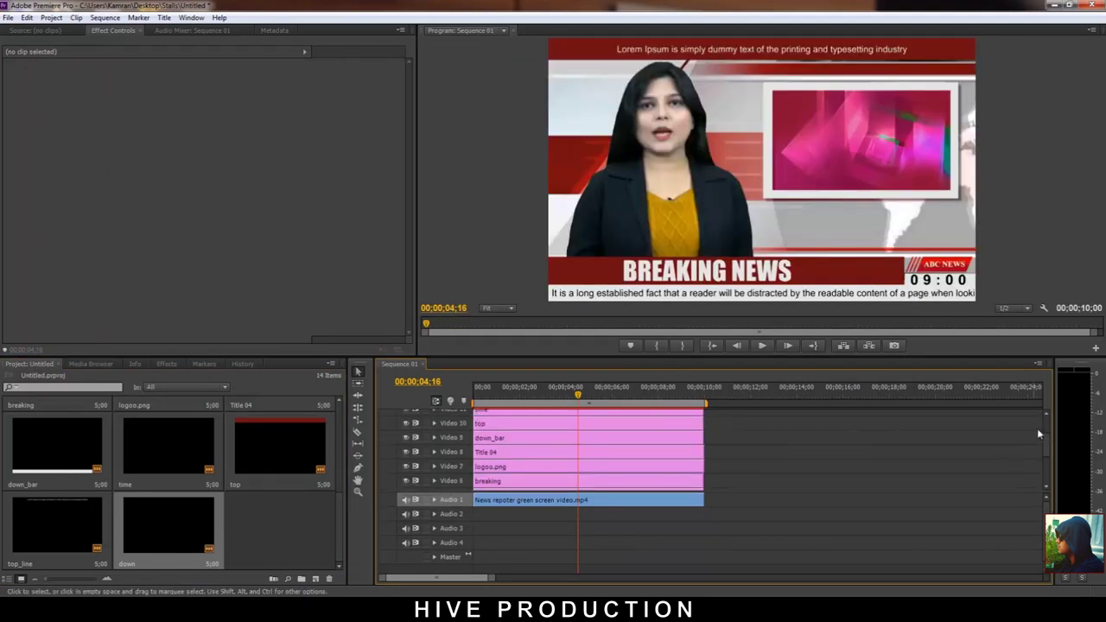
{"action": "left_click_drag", "start_coordinate": [1038, 429], "coordinate": [1040, 417]}
{"action": "left_click_drag", "start_coordinate": [586, 431], "coordinate": [713, 443]}
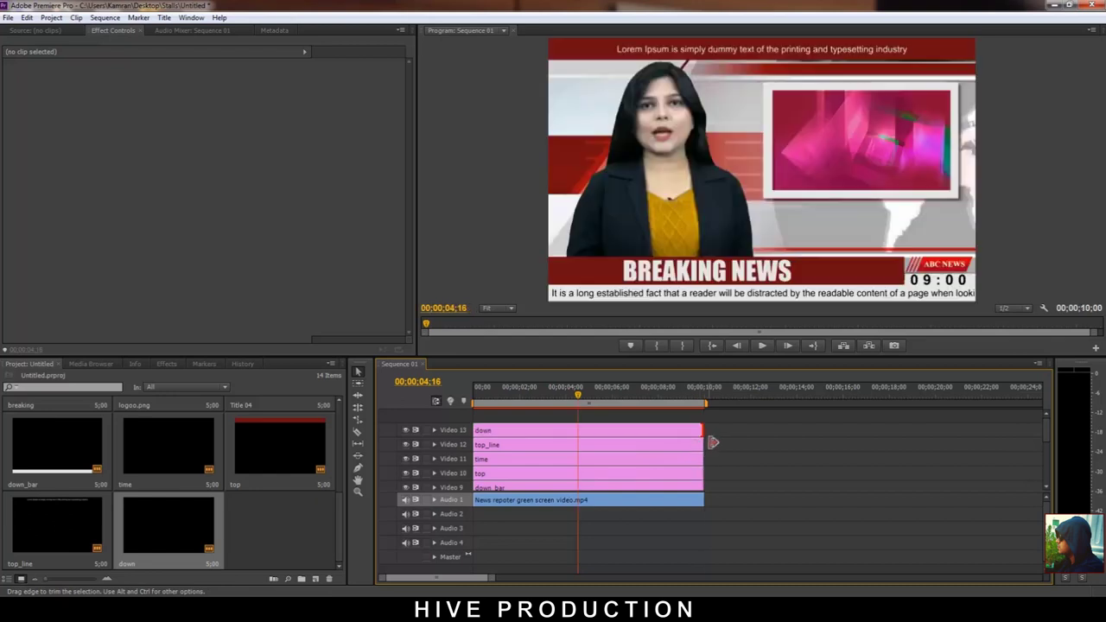
At 00;00;00;00, keyframe the down clip's horizontal position at 1913, beyond the frame's right edge
{"action": "left_click_drag", "start_coordinate": [579, 395], "coordinate": [475, 401]}
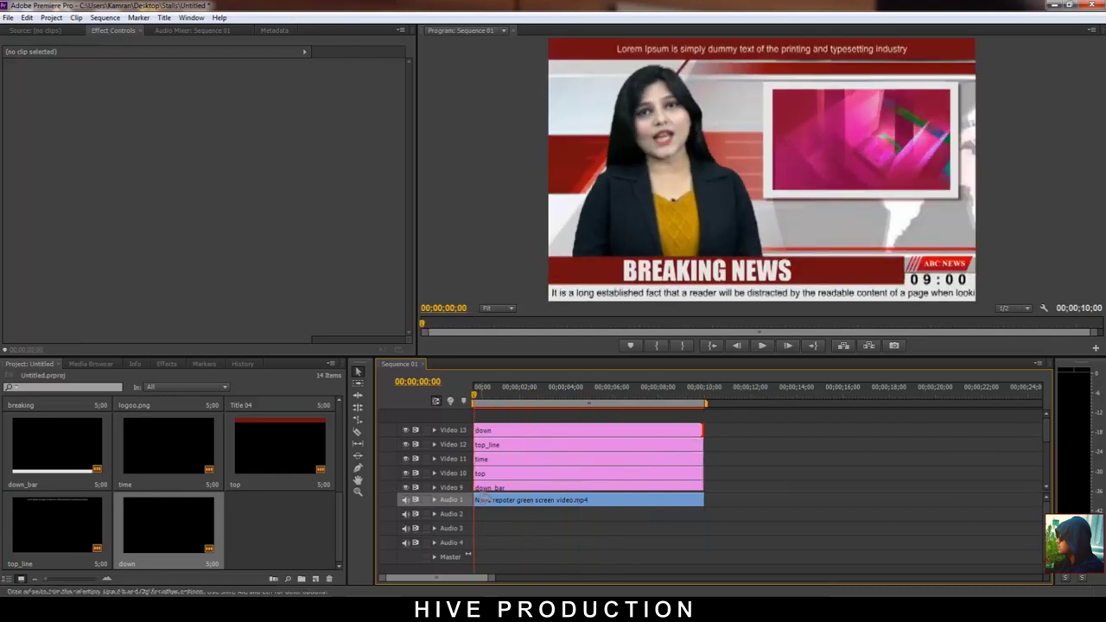
{"action": "left_click_drag", "start_coordinate": [1047, 432], "coordinate": [1042, 407]}
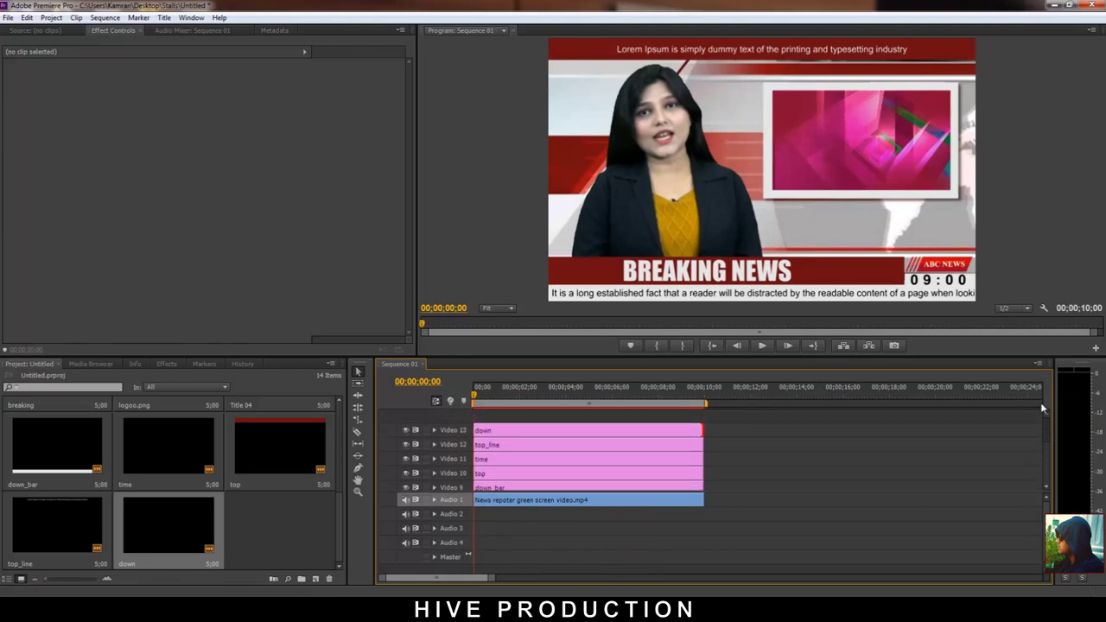
{"action": "left_click", "coordinate": [498, 434]}
{"action": "left_click", "coordinate": [9, 77]}
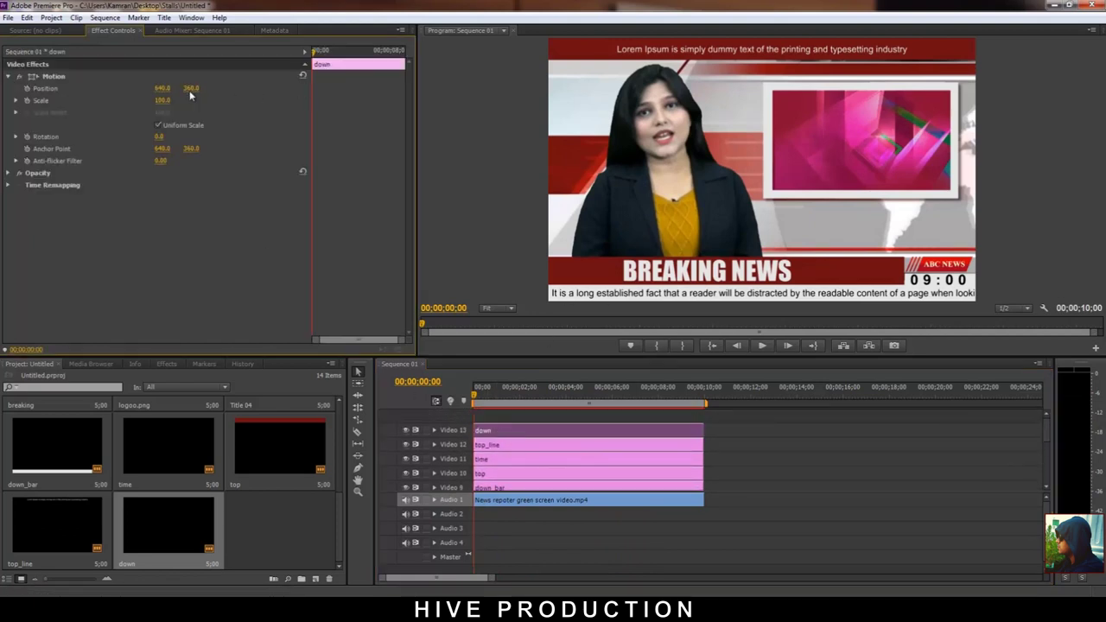
{"action": "left_click_drag", "start_coordinate": [184, 91], "coordinate": [529, 120]}
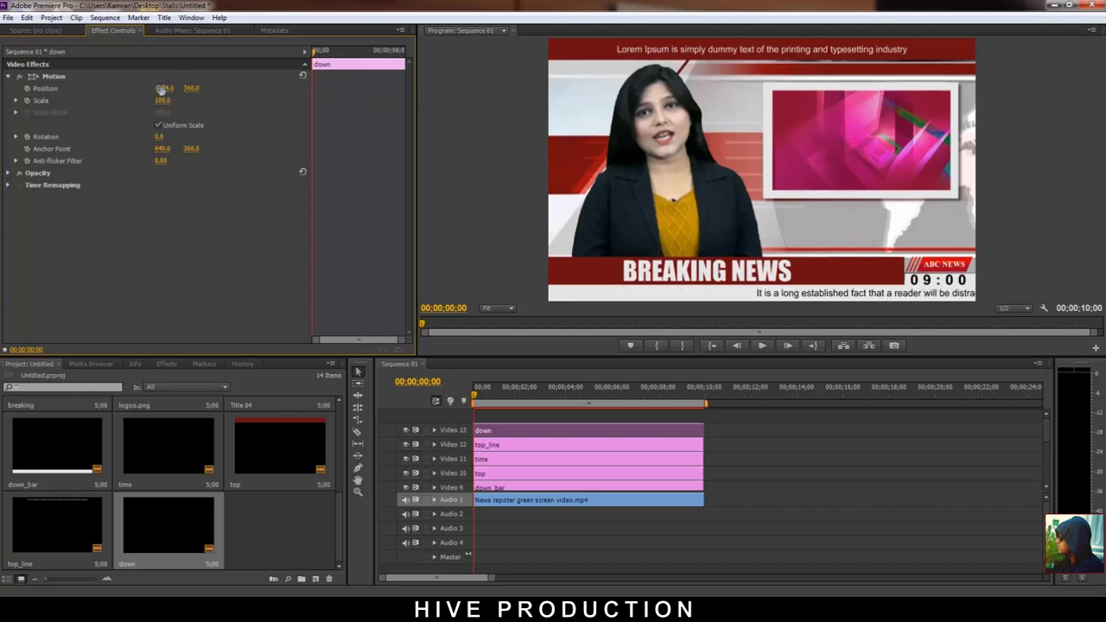
{"action": "left_click_drag", "start_coordinate": [161, 90], "coordinate": [291, 85]}
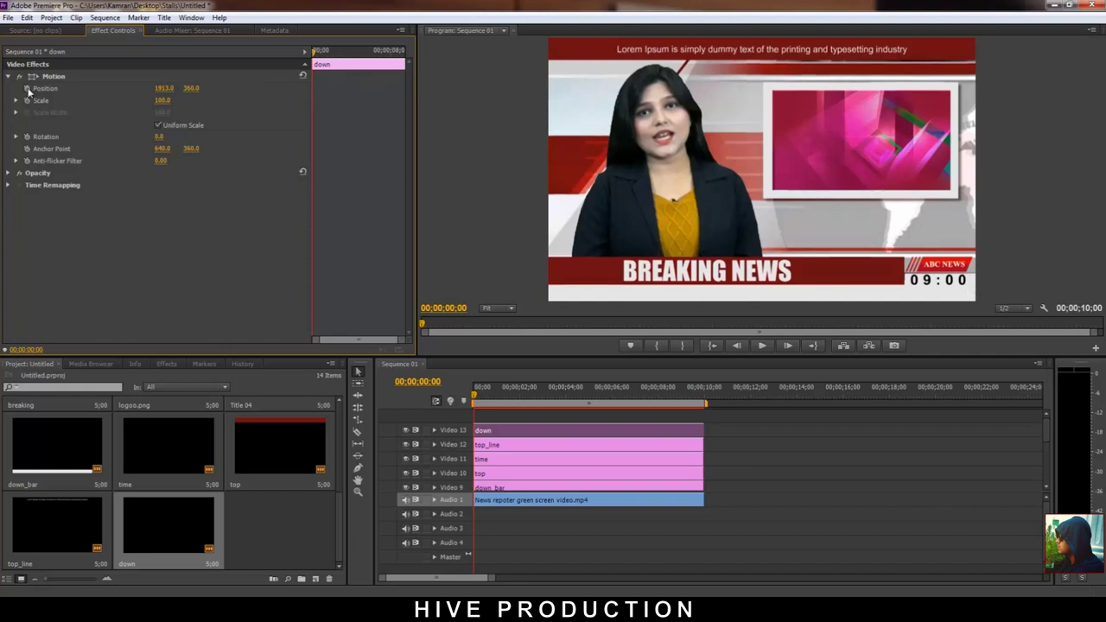
At 00;00;09;27, keyframe the down clip's position far enough left for the sentence to scroll across the white bar
{"action": "left_click", "coordinate": [702, 394]}
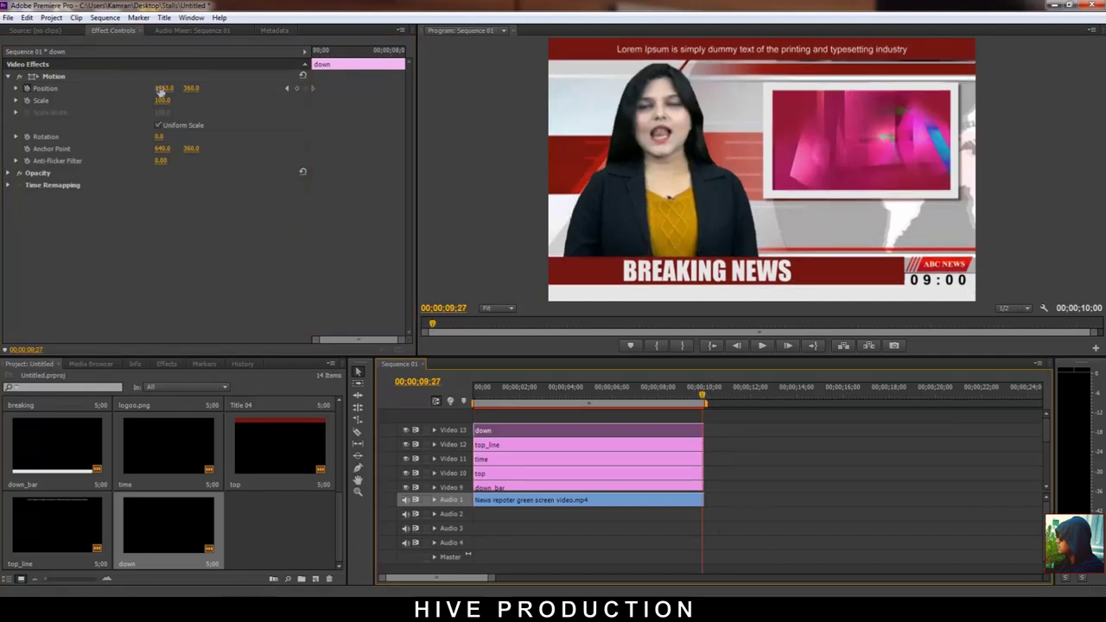
{"action": "left_click_drag", "start_coordinate": [163, 89], "coordinate": [45, 92]}
{"action": "mouse_move", "coordinate": [145, 91]}
{"action": "left_mouse_down"}
{"action": "mouse_move", "coordinate": [126, 92]}
{"action": "mouse_move", "coordinate": [247, 98]}
{"action": "mouse_move", "coordinate": [157, 100]}
{"action": "left_mouse_up"}
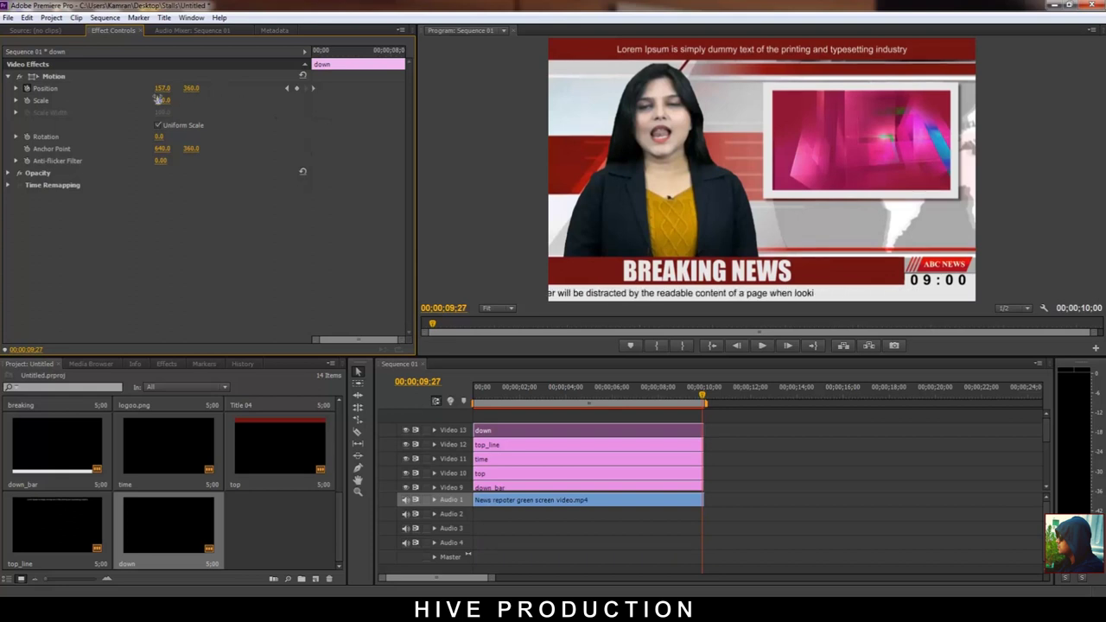
{"action": "left_click_drag", "start_coordinate": [3, 91], "coordinate": [1, 91]}
{"action": "left_click_drag", "start_coordinate": [165, 91], "coordinate": [111, 92]}
At 00;00;02;00, add a position keyframe to the breaking clip on Video 6 at its current place
{"action": "left_click_drag", "start_coordinate": [482, 397], "coordinate": [421, 388]}
{"action": "key", "text": "BackSpace"}
{"action": "type", "text": "1"}
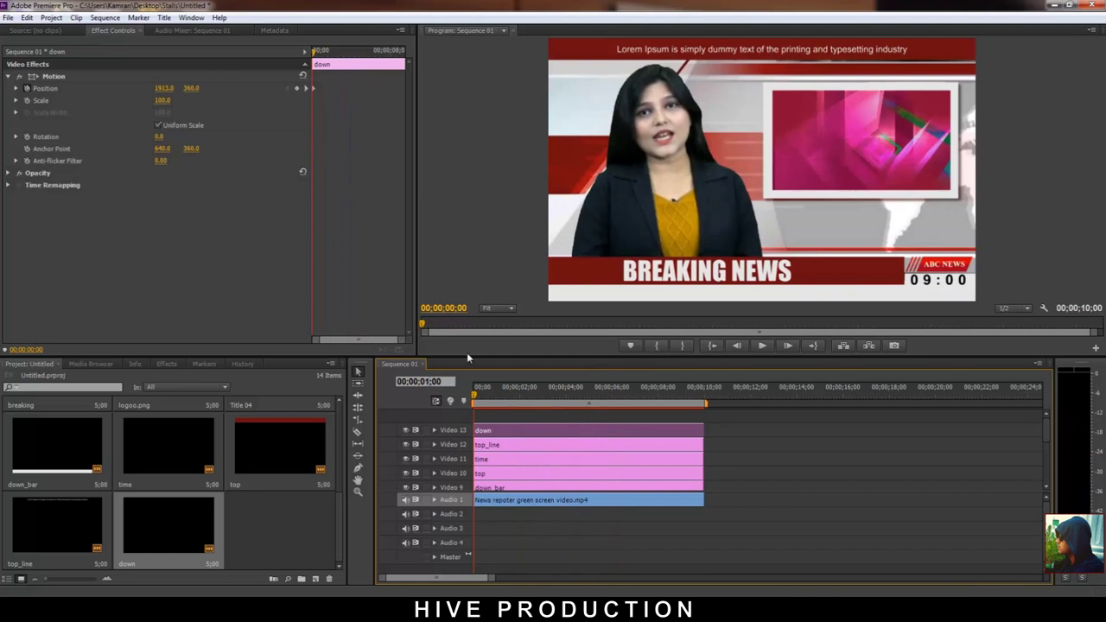
{"action": "key", "text": "Return"}
{"action": "left_click", "coordinate": [423, 381]}
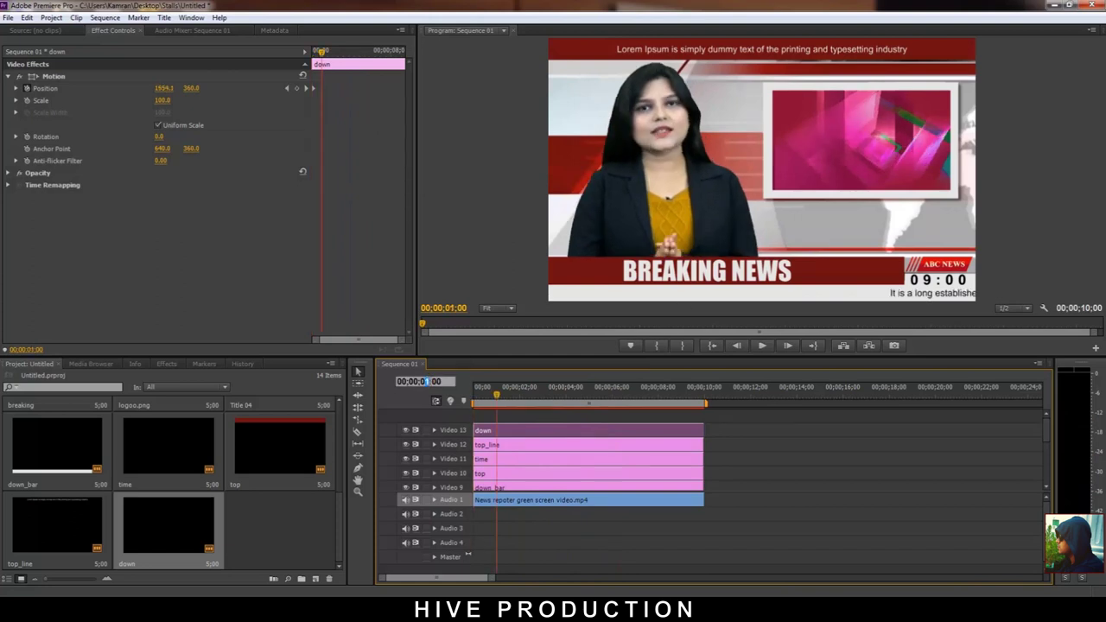
{"action": "type", "text": "200"}
{"action": "key", "text": "Return"}
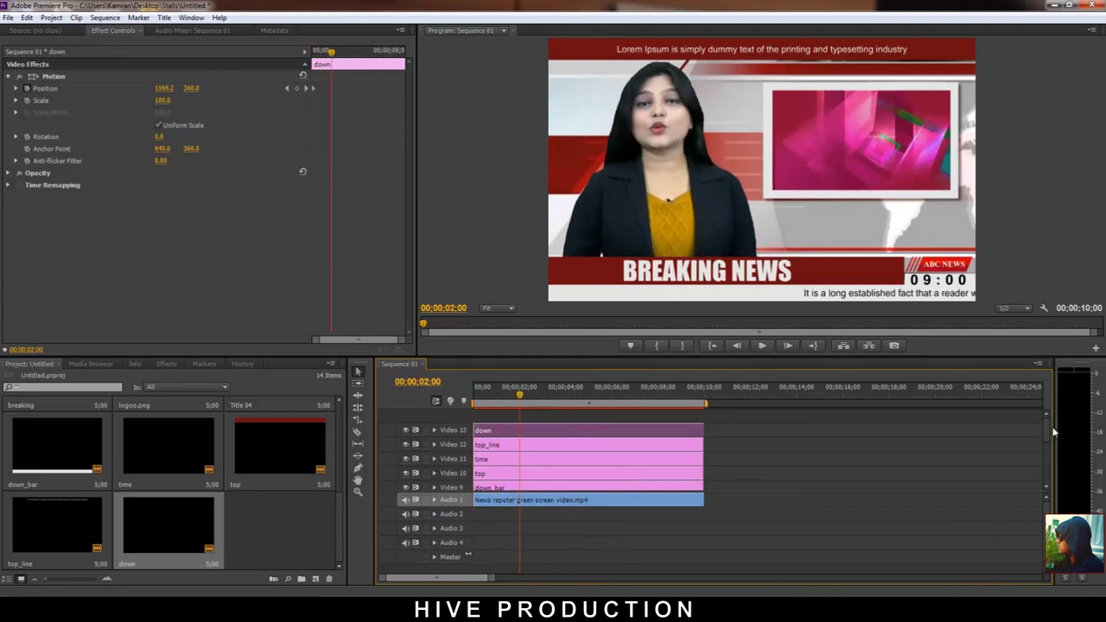
{"action": "scroll", "coordinate": [519, 467], "scroll_direction": "down", "scroll_amount": 5}
{"action": "left_click", "coordinate": [511, 429]}
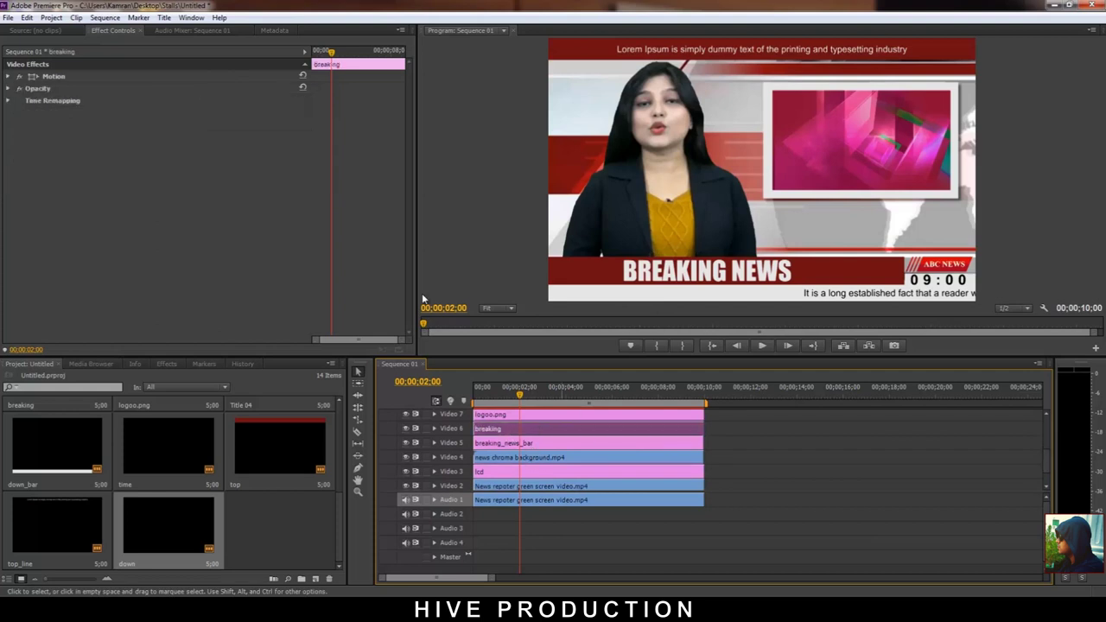
{"action": "left_click", "coordinate": [9, 76]}
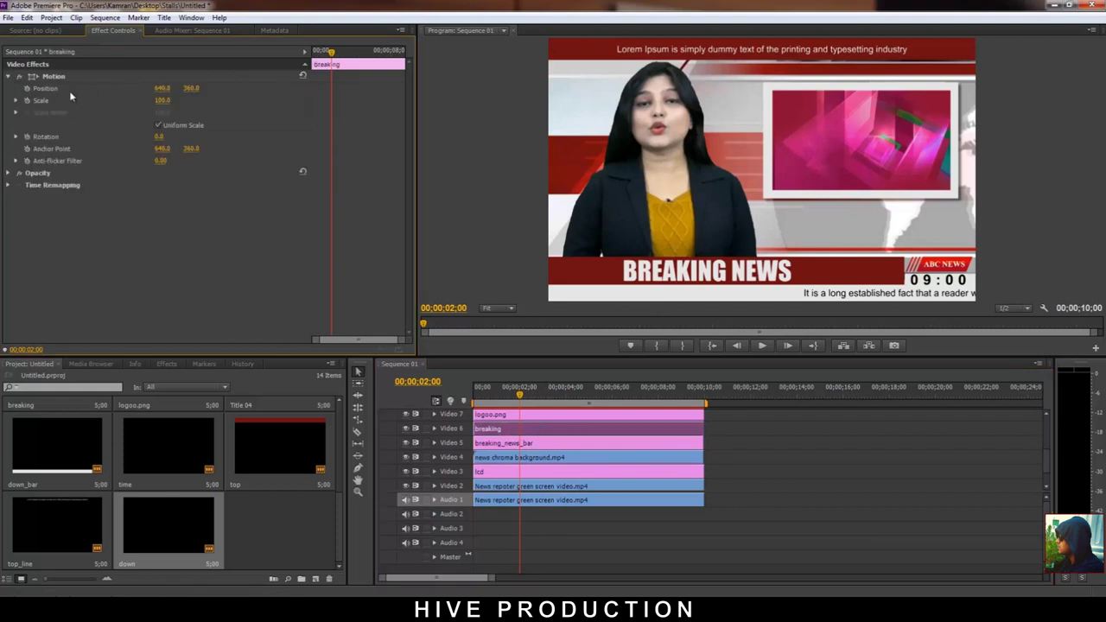
At 00;00;01;00, keyframe the breaking clip's position beyond the frame's left edge and scrub through its slide-in
{"action": "left_click", "coordinate": [418, 382]}
{"action": "key", "text": "Return"}
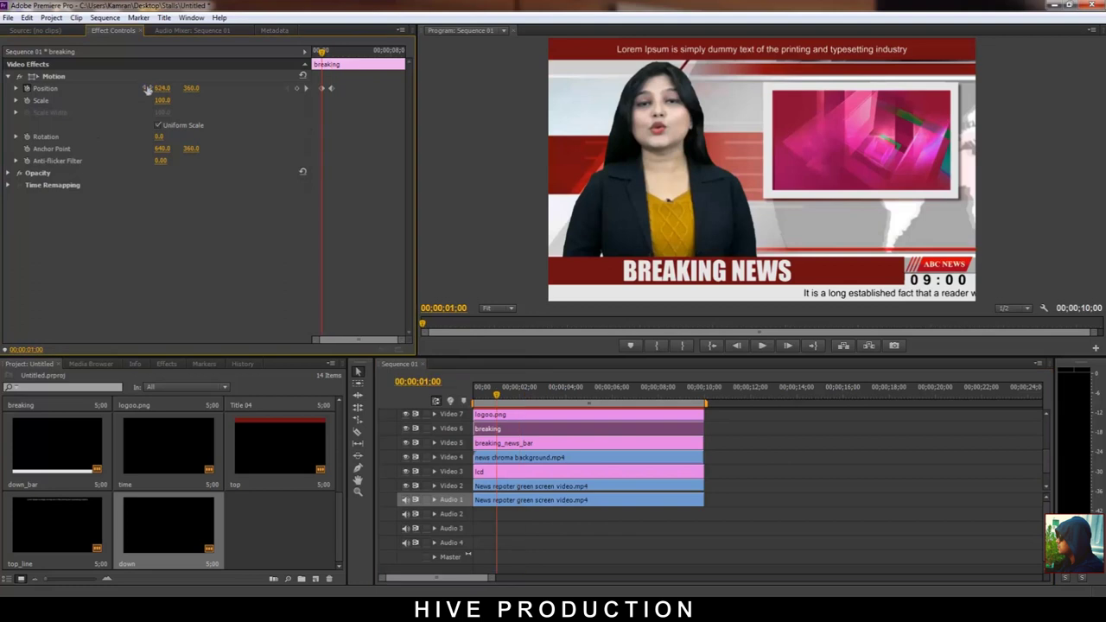
{"action": "left_click_drag", "start_coordinate": [161, 89], "coordinate": [39, 89]}
{"action": "left_click_drag", "start_coordinate": [158, 90], "coordinate": [82, 89]}
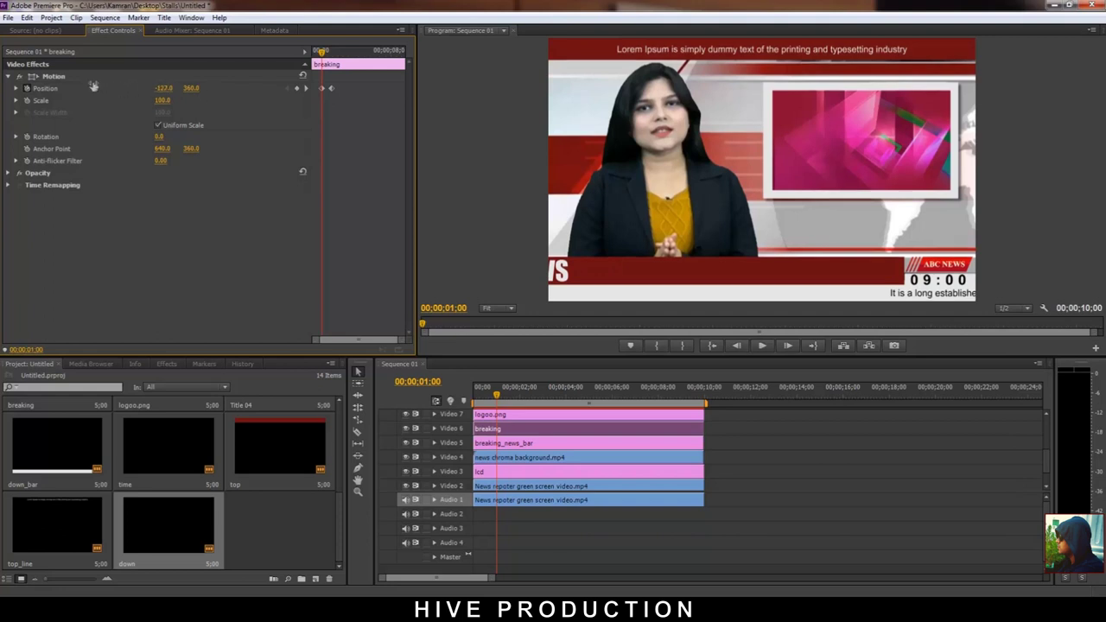
{"action": "left_click", "coordinate": [500, 395]}
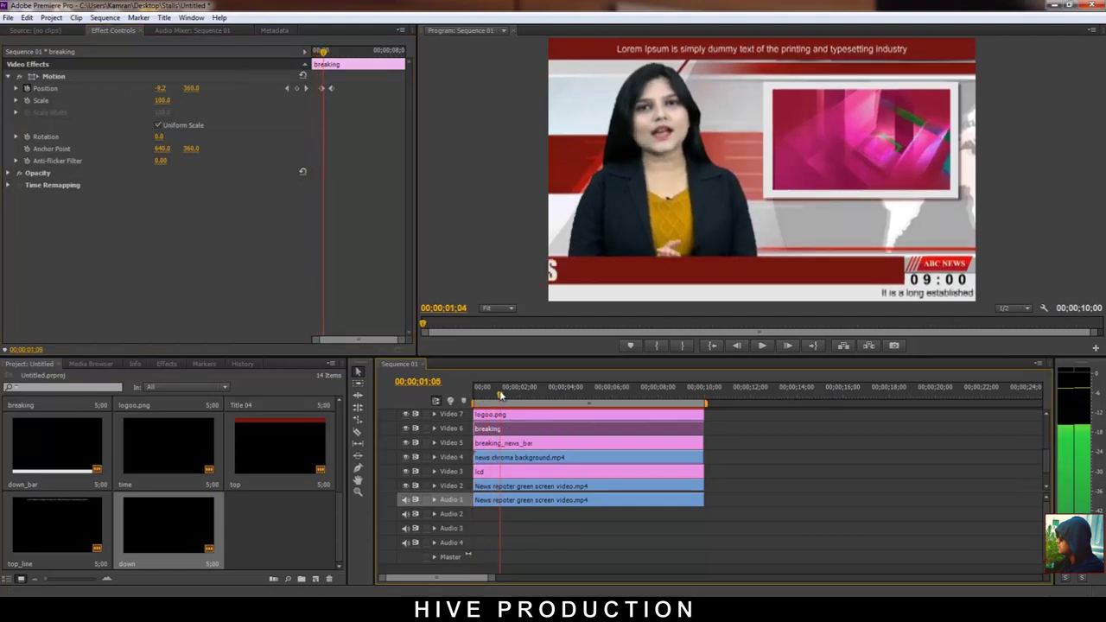
{"action": "left_click_drag", "start_coordinate": [500, 395], "coordinate": [526, 395]}
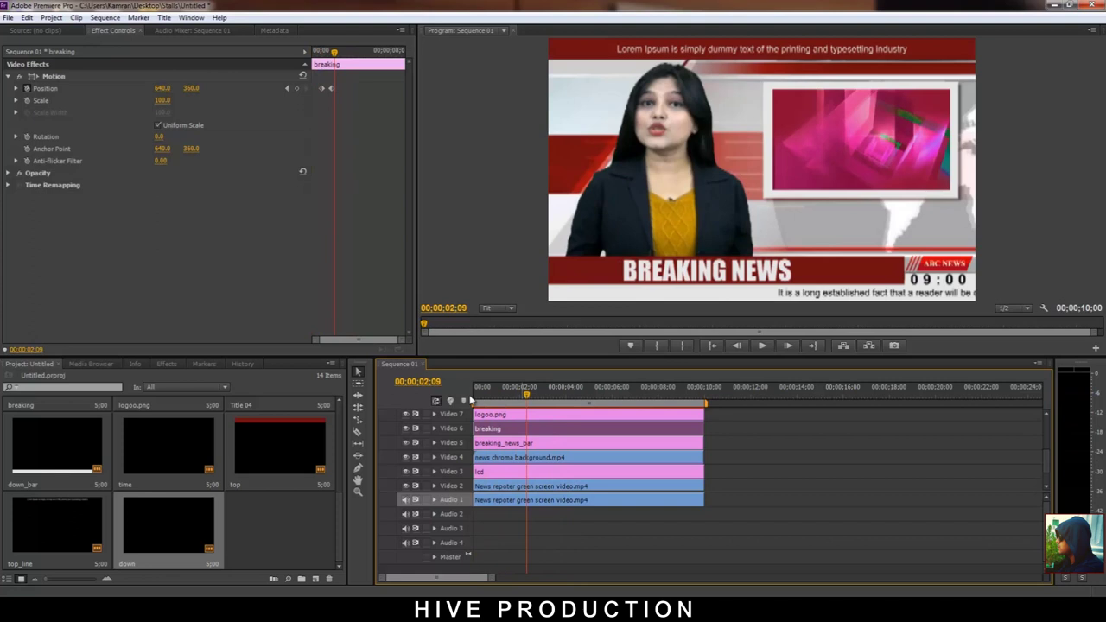
At 00;00;04;00, add a position keyframe to the top_line clip on Video 12 at its current place
{"action": "left_click", "coordinate": [424, 381]}
{"action": "type", "text": "0"}
{"action": "key", "text": "Return"}
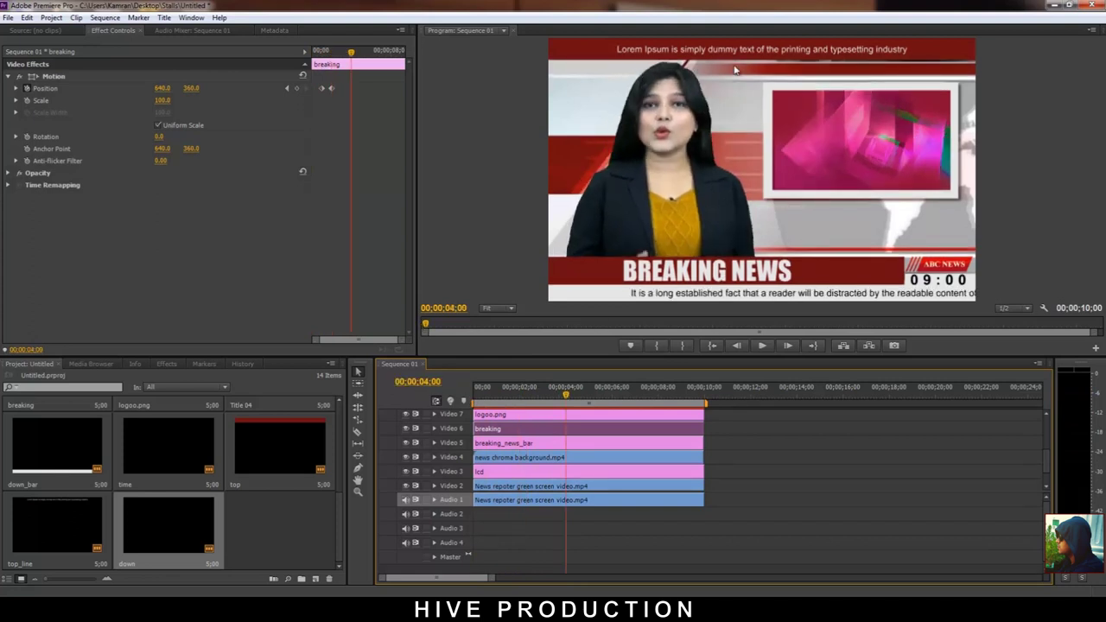
{"action": "scroll", "coordinate": [1050, 432], "scroll_direction": "up", "scroll_amount": 3}
{"action": "left_click", "coordinate": [525, 425]}
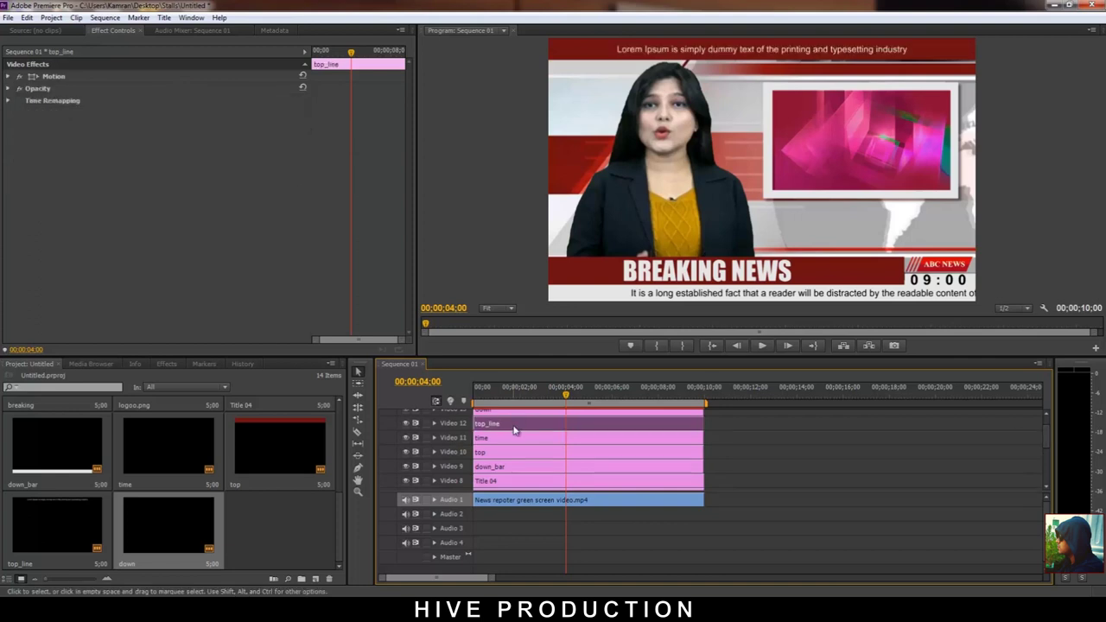
{"action": "left_click", "coordinate": [8, 76]}
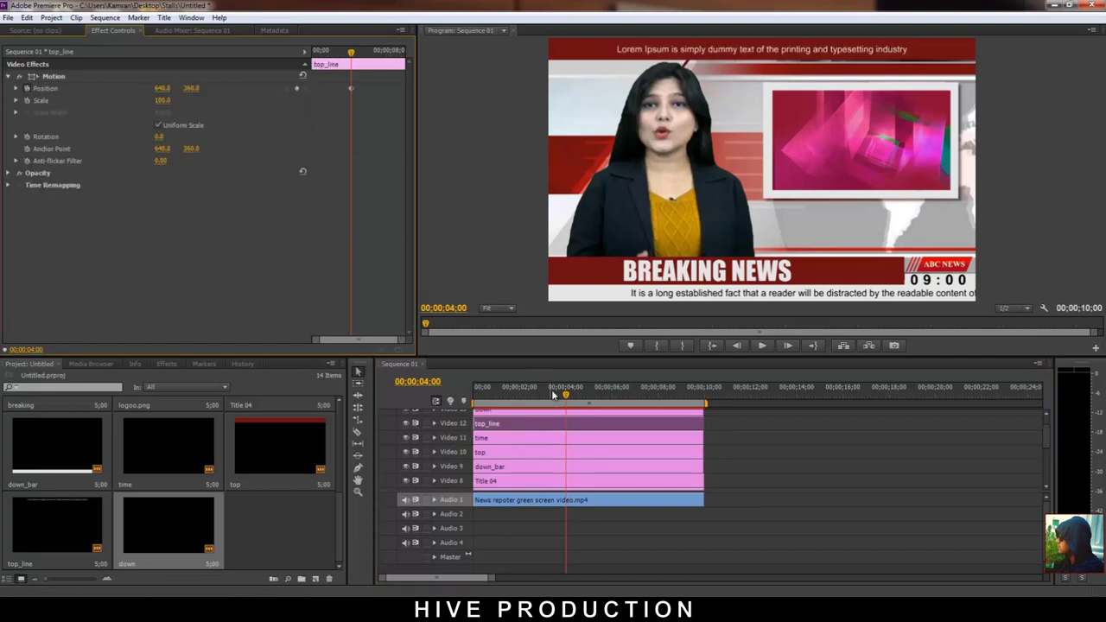
At 00;00;03;00, keyframe the top_line clip's horizontal position at -453, beyond the frame's left edge
{"action": "left_click", "coordinate": [418, 383]}
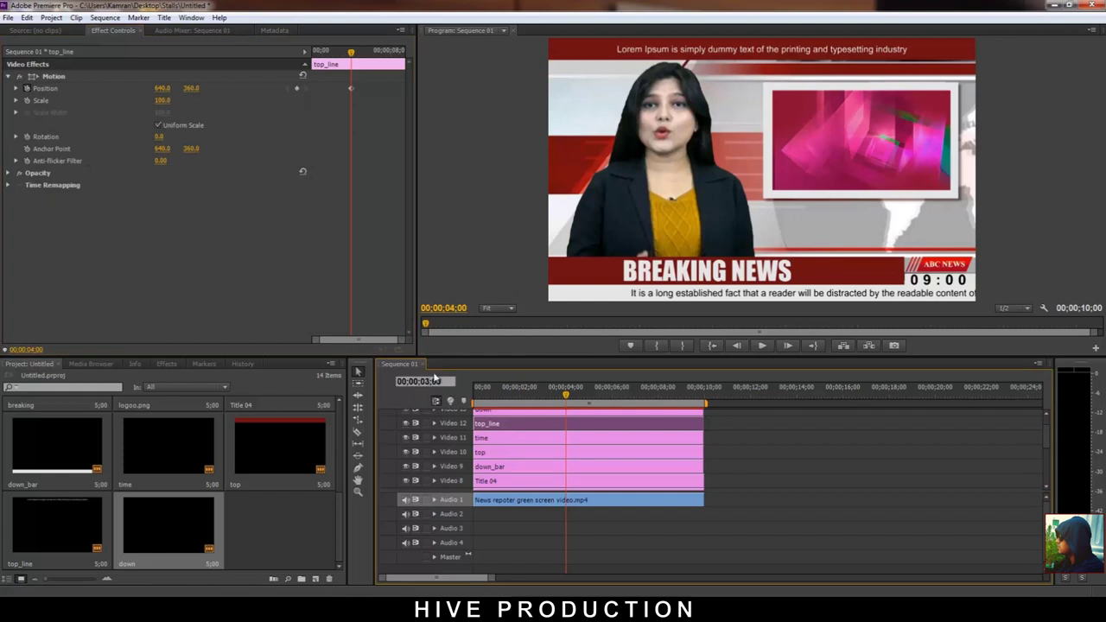
{"action": "key", "text": "Return"}
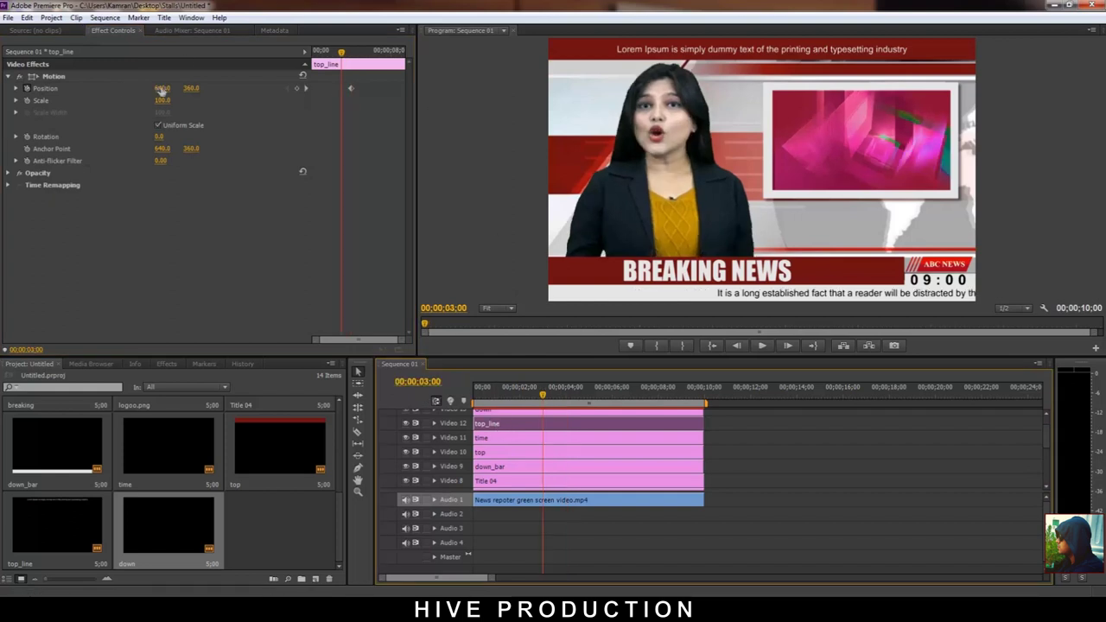
{"action": "left_click_drag", "start_coordinate": [161, 89], "coordinate": [118, 88]}
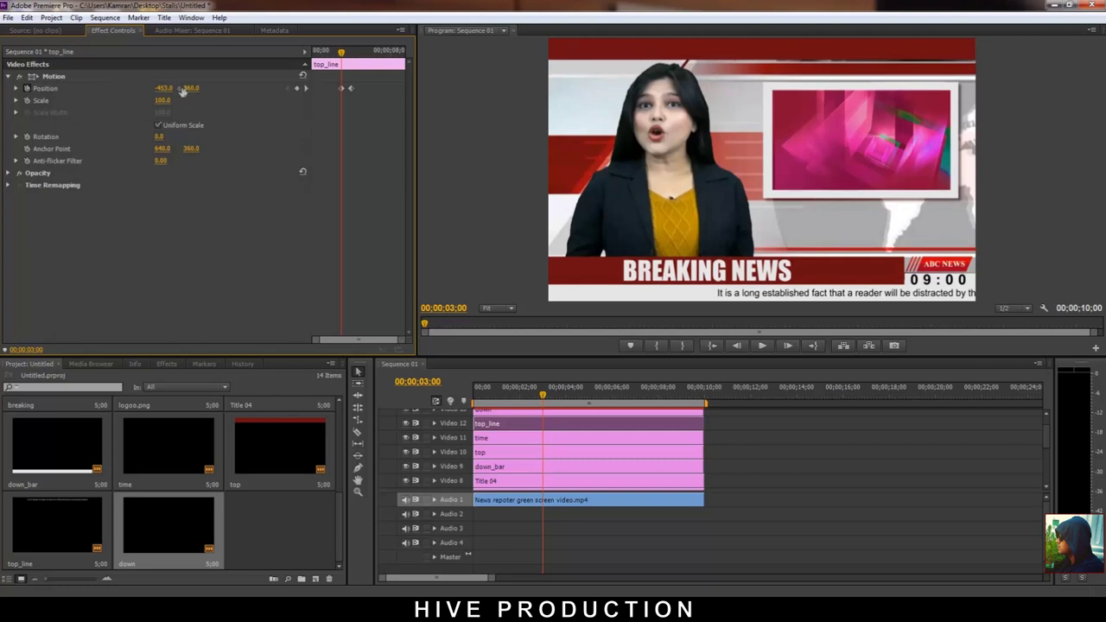
Play the sequence from the start to review the text animations
{"action": "key", "text": "Home"}
{"action": "key", "text": "space"}
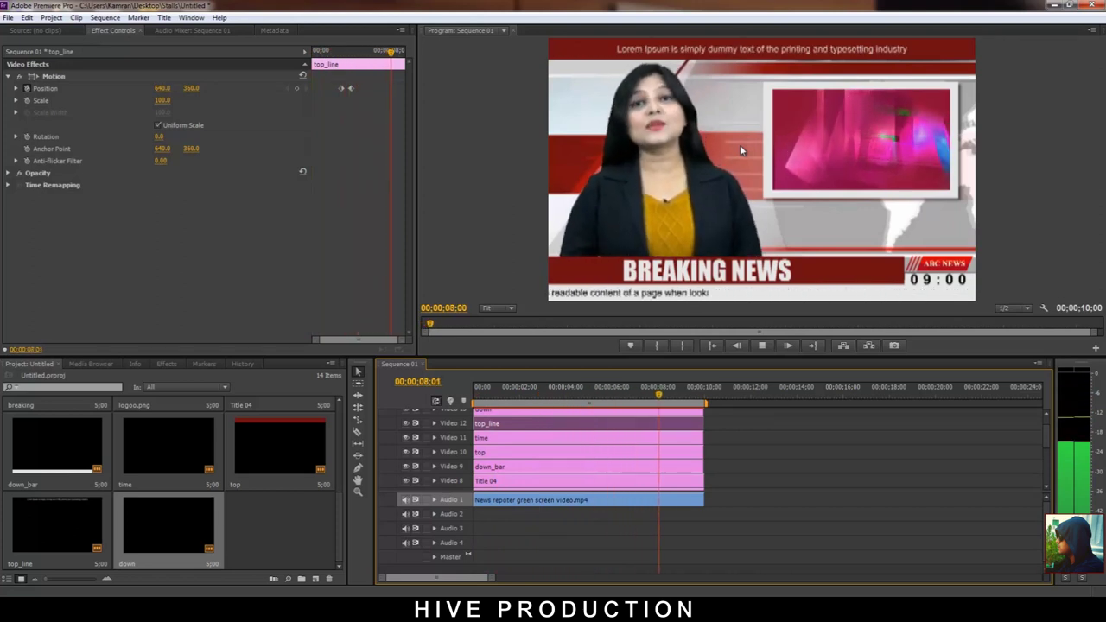
{"action": "key", "text": "Home"}
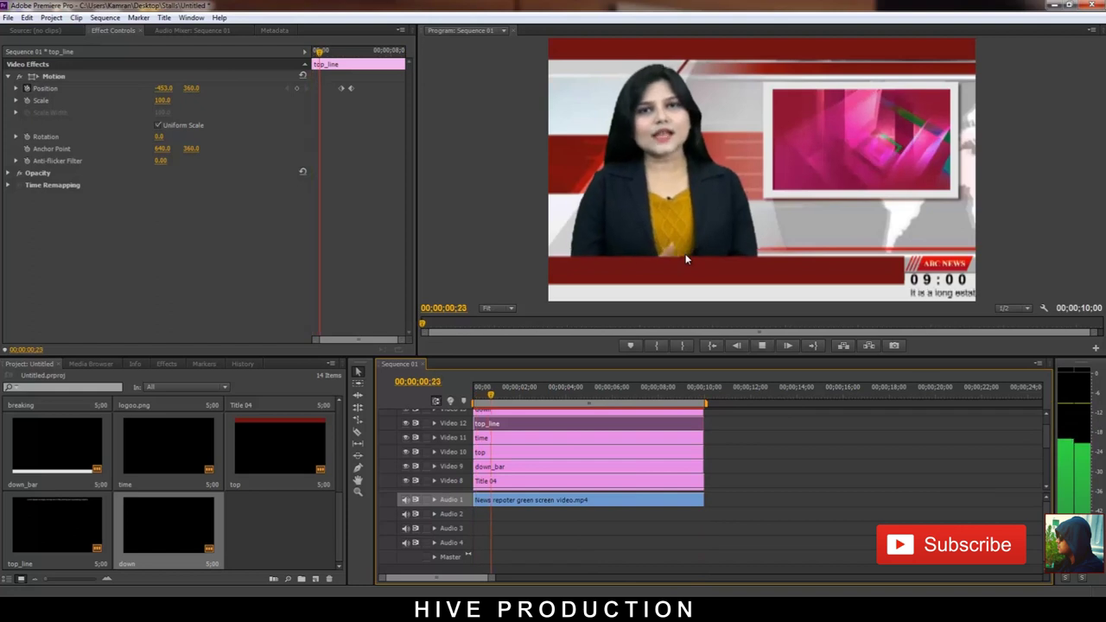